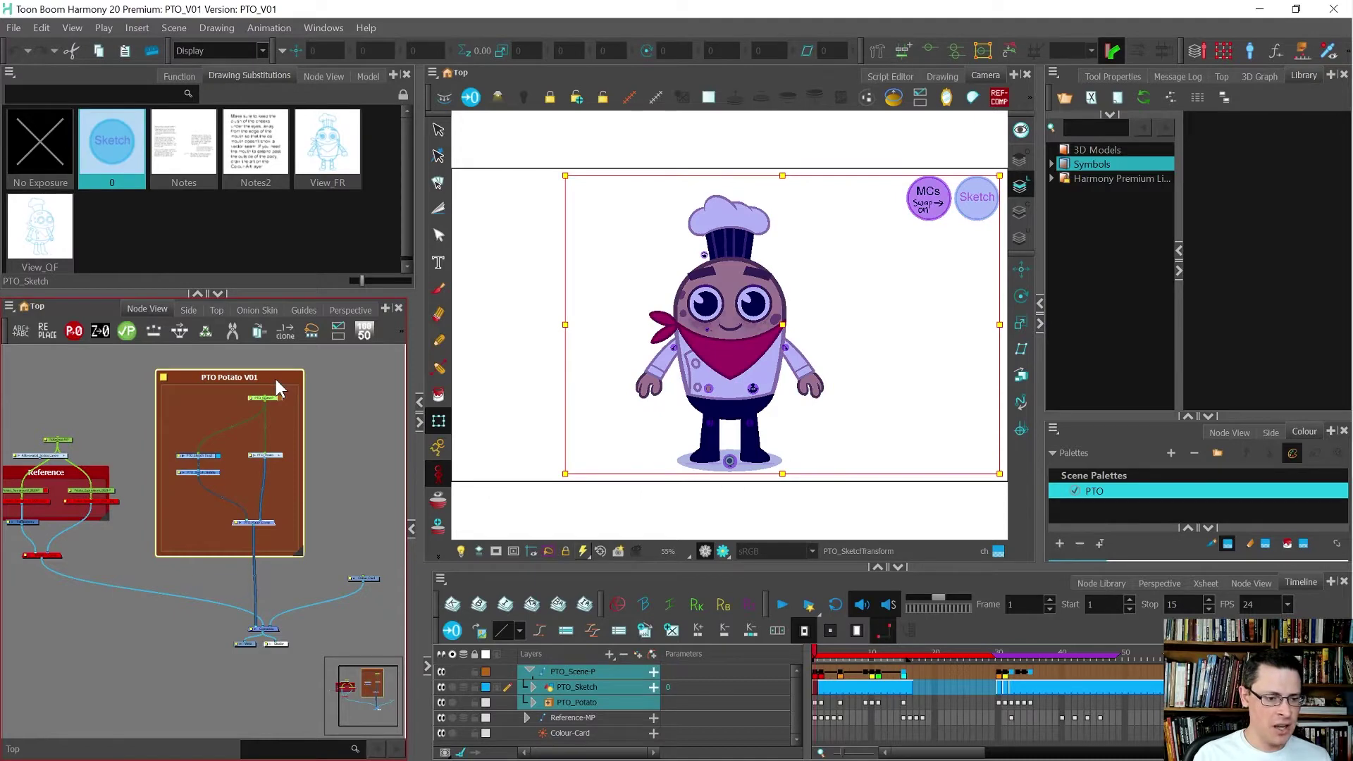
Step: Open the _TB_MWA folder inside Creativity as a new library
scroll(277, 380, "up", 2)
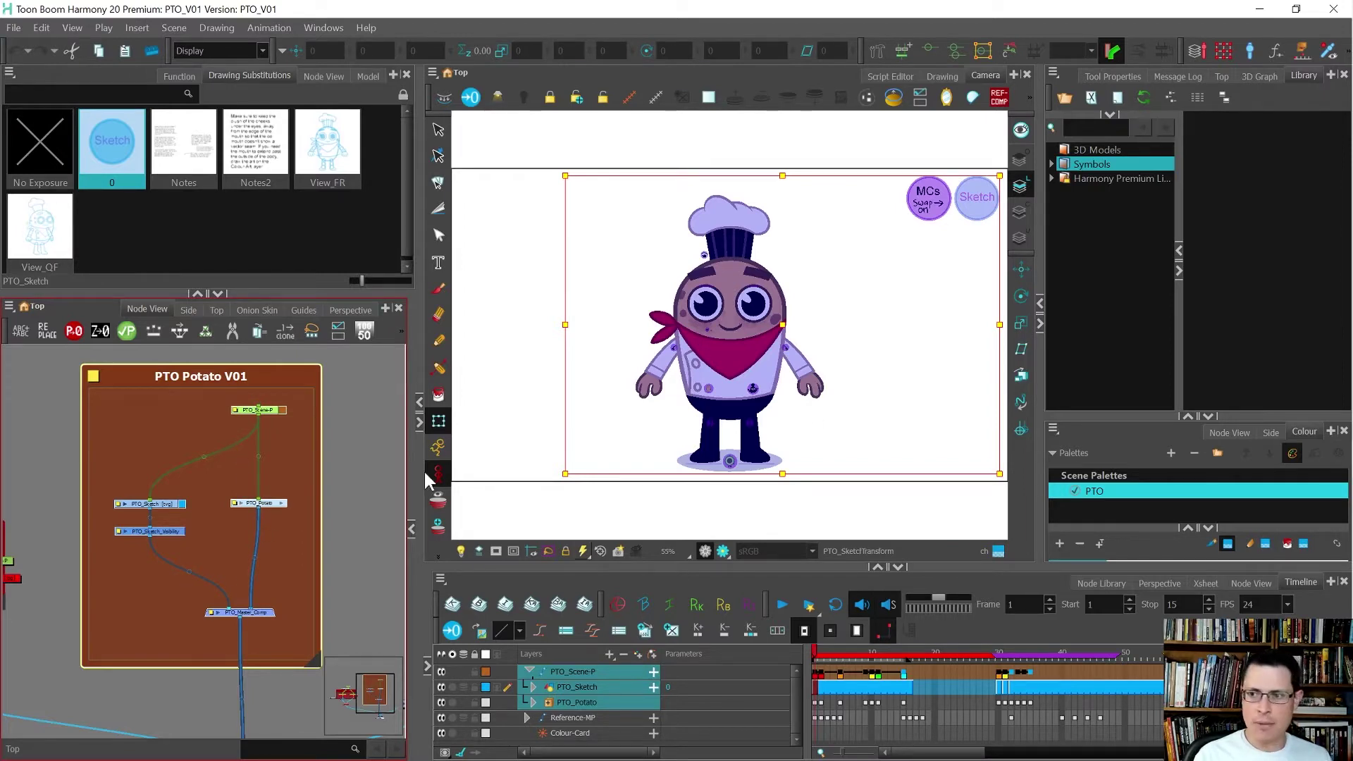
right_click(1075, 201)
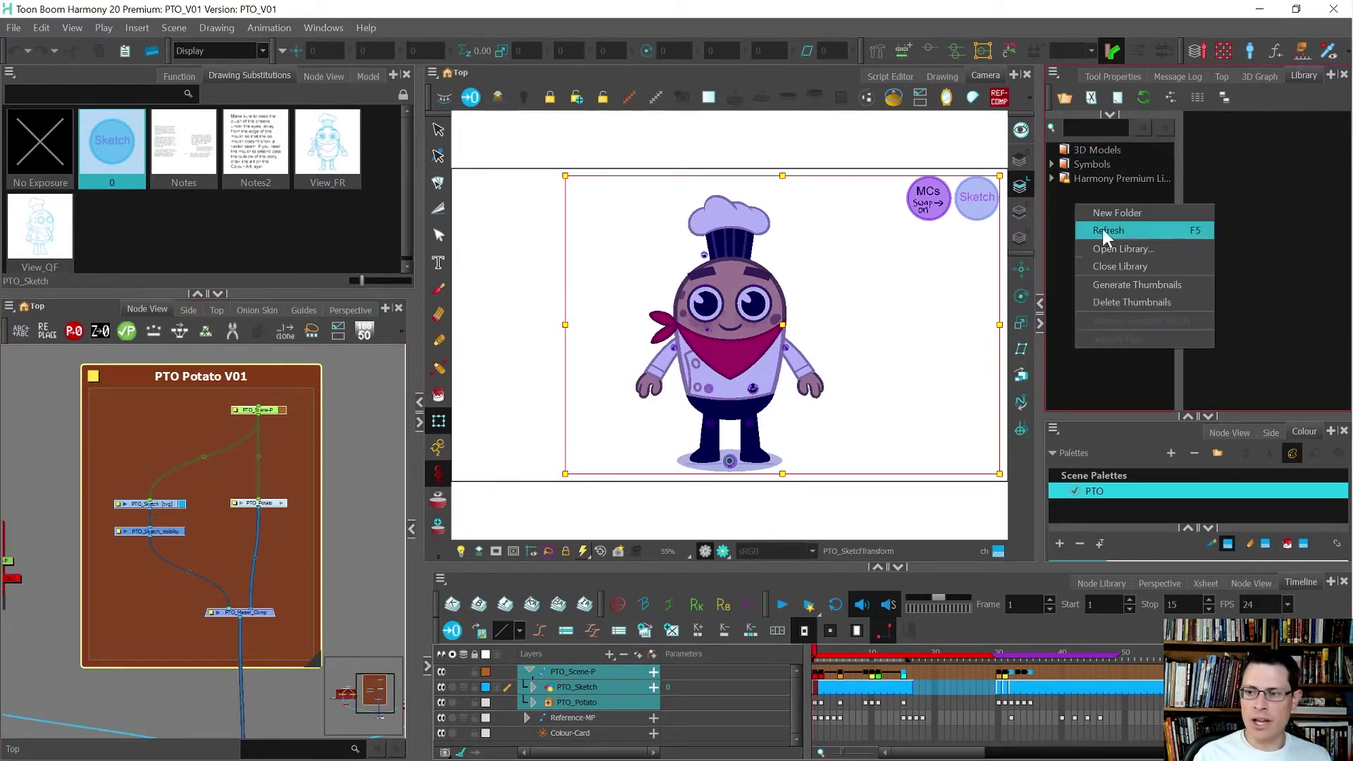
left_click(1126, 248)
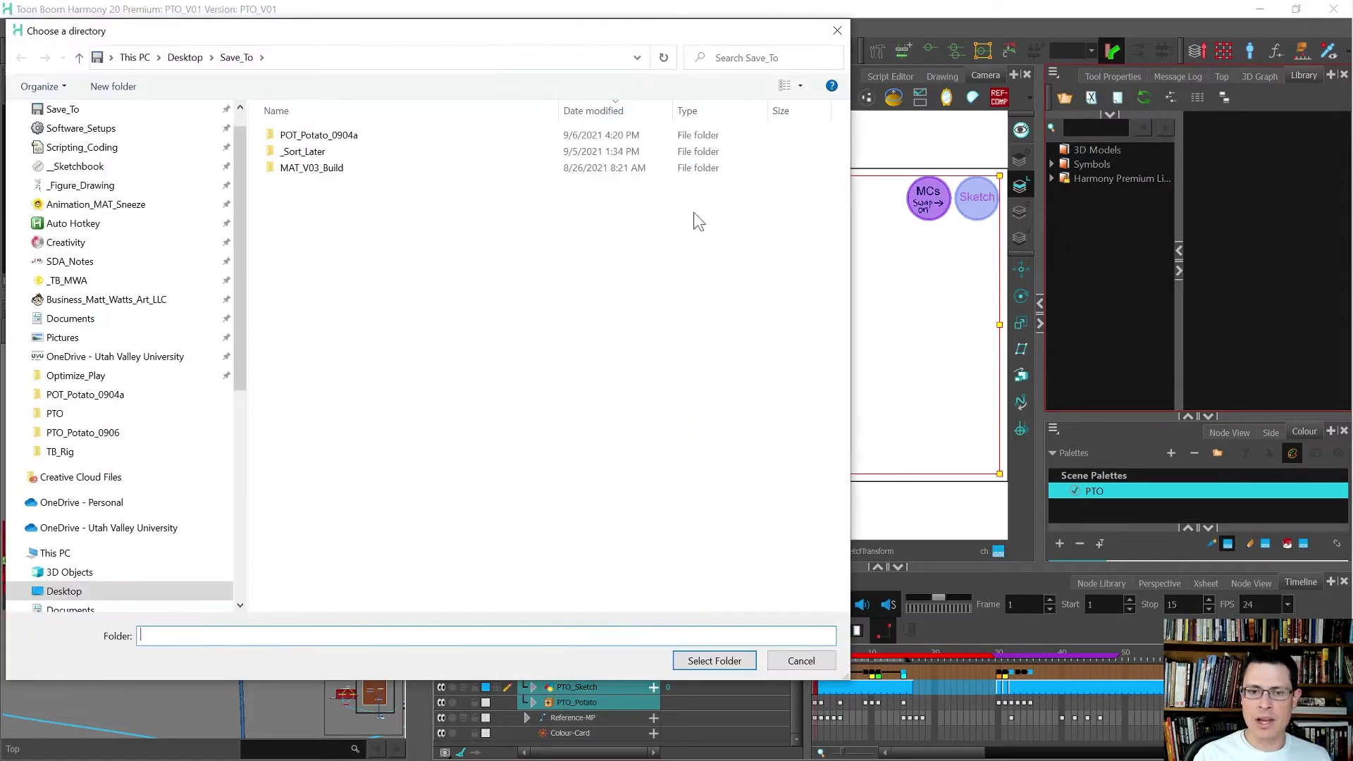
left_click_drag(435, 25, 511, 70)
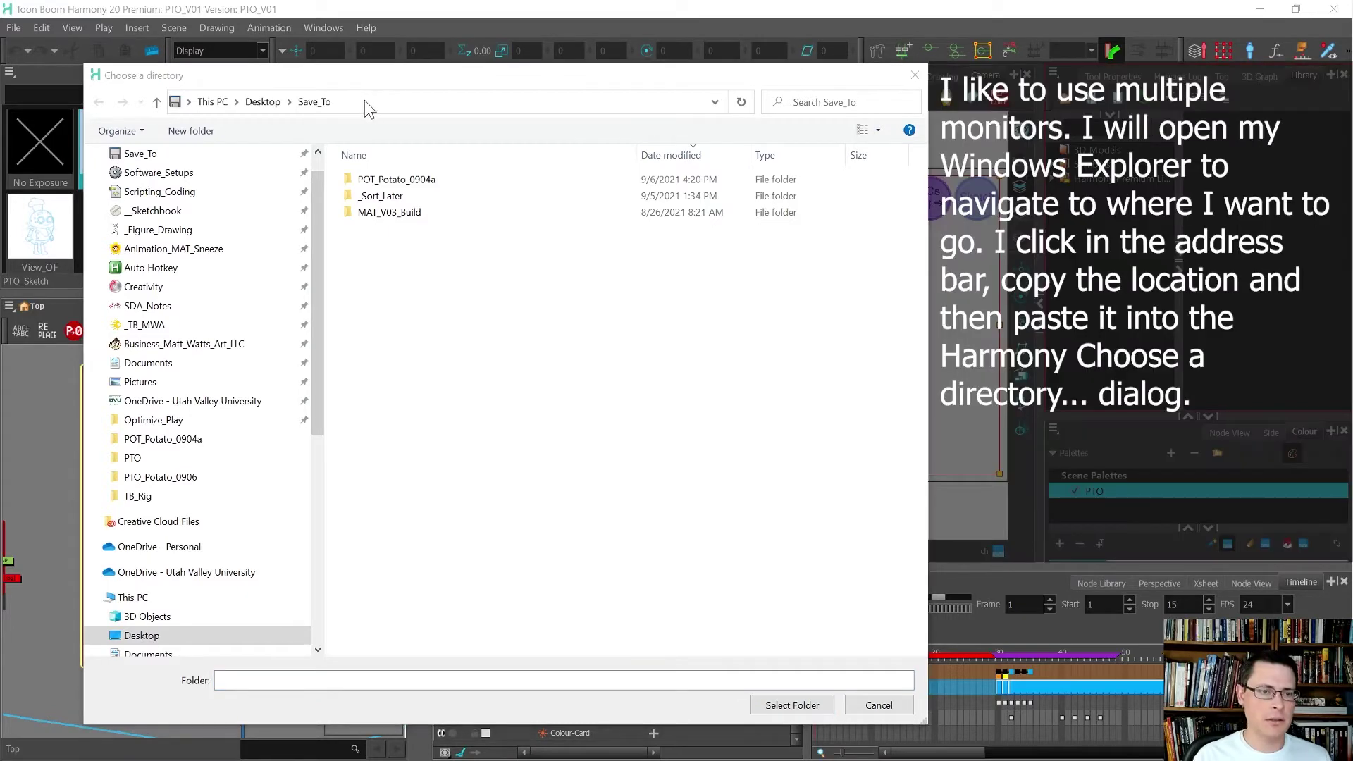
left_click(370, 106)
type("C:\\Matt\\Creativity\\_TB_MWA")
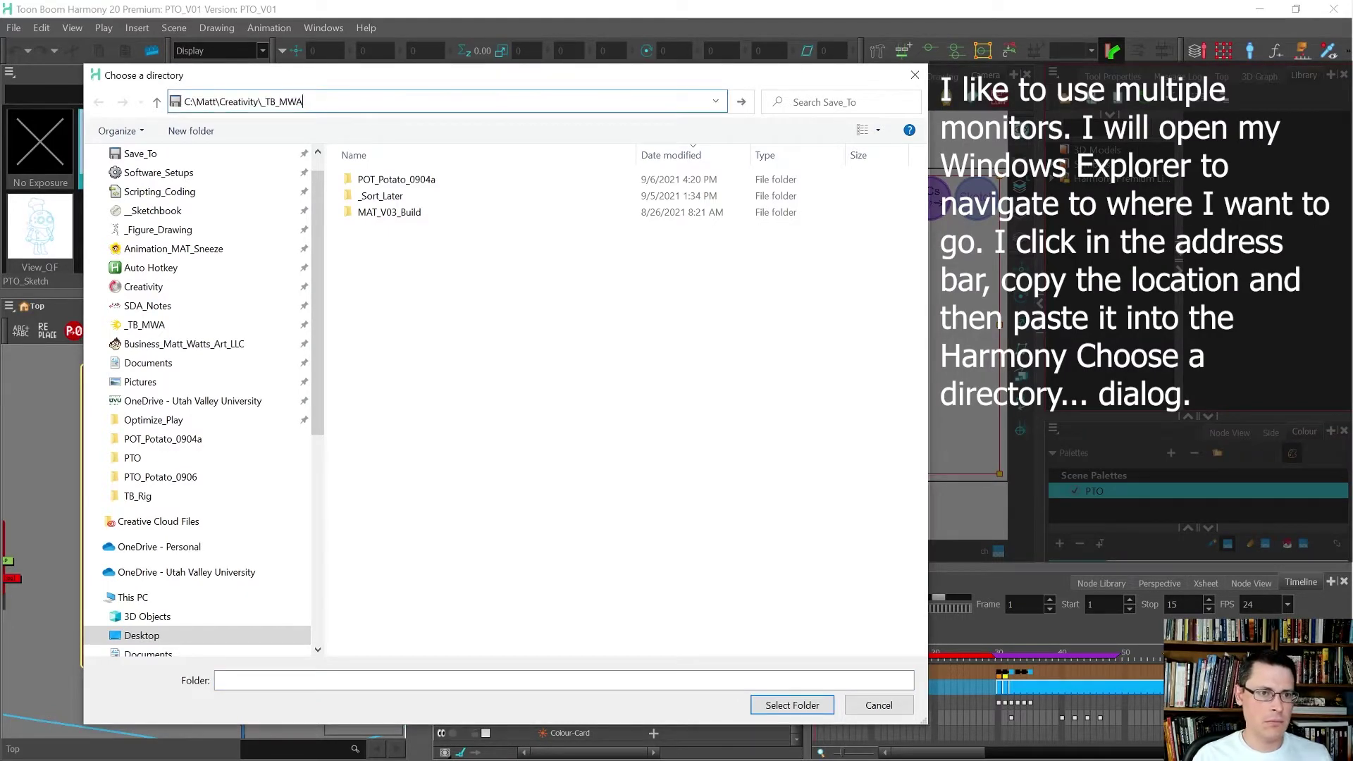
key("Return")
left_click(768, 703)
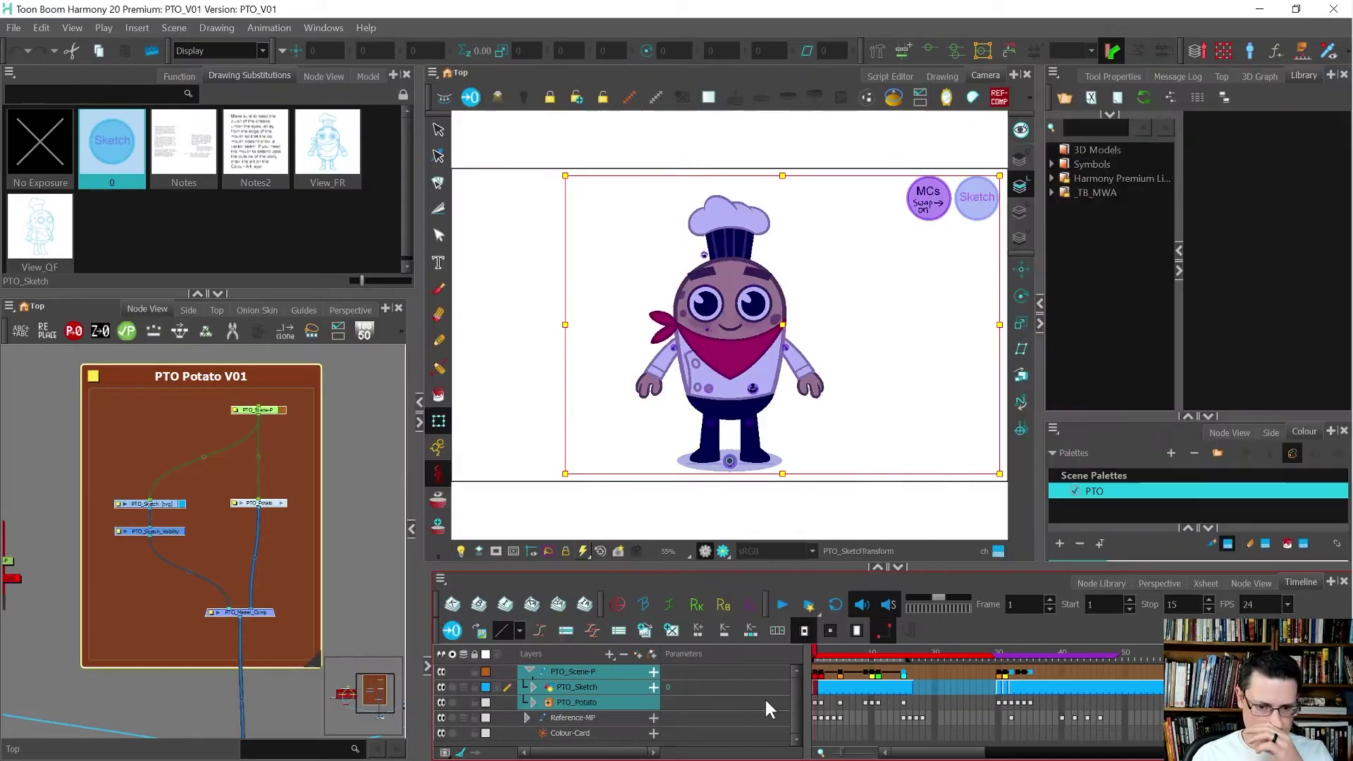
Step: Expand the _TB_MWA library and grant the right to modify its _MWA folder
left_click(1101, 191)
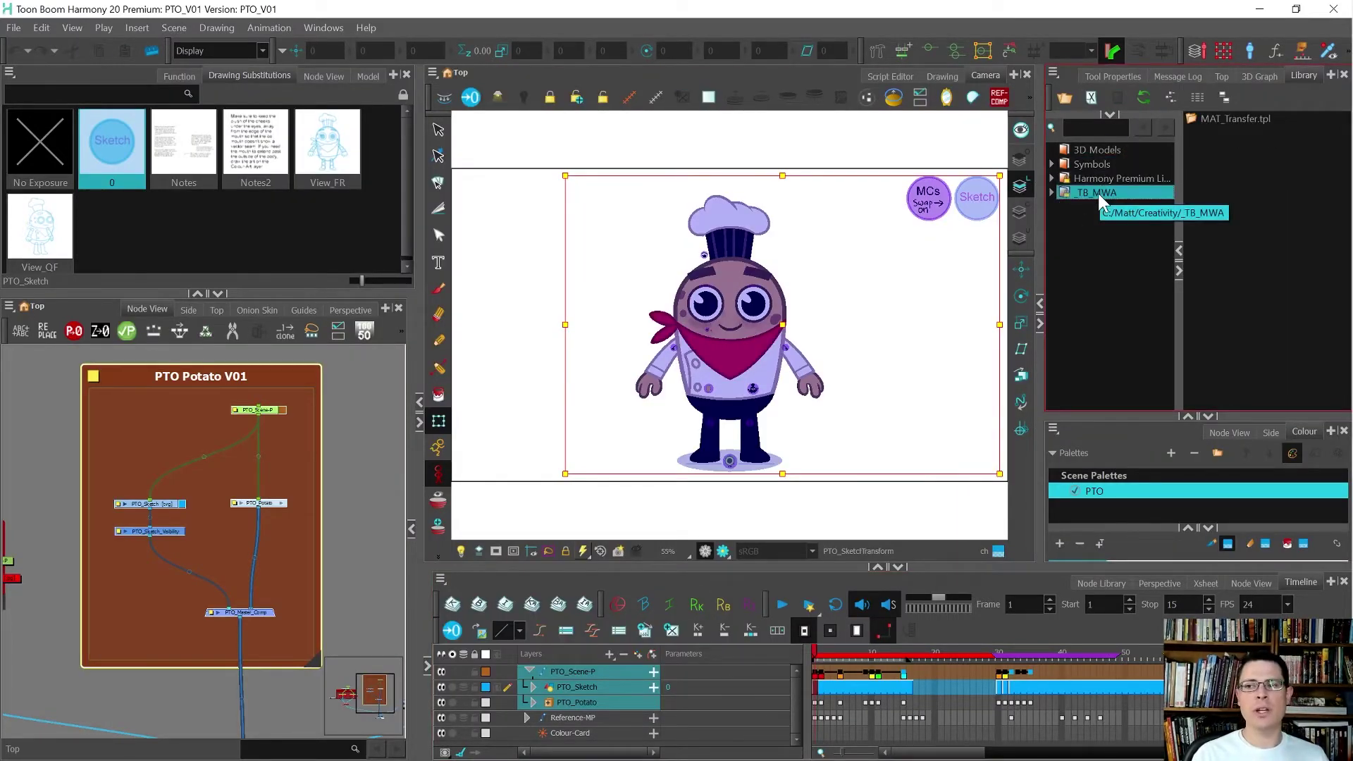
left_click(1052, 192)
left_click(1060, 205)
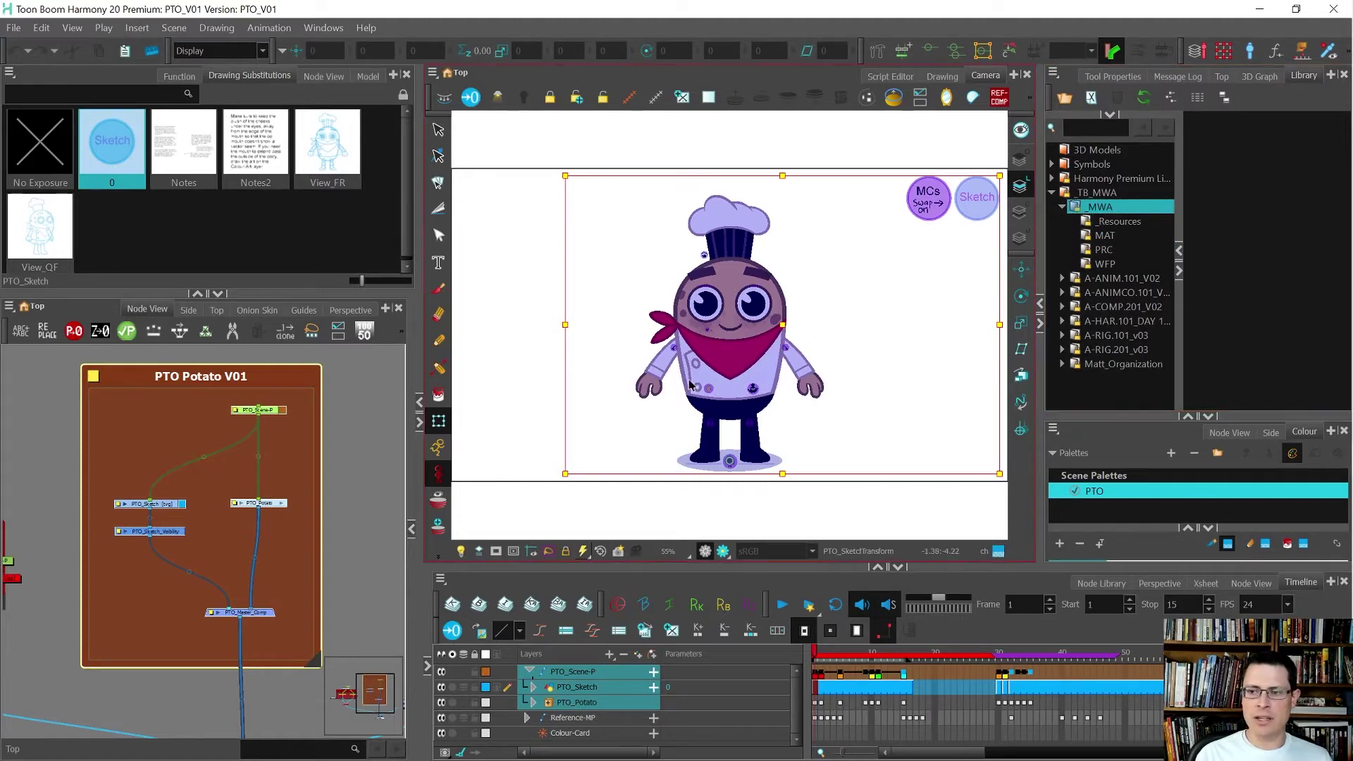
right_click(1096, 206)
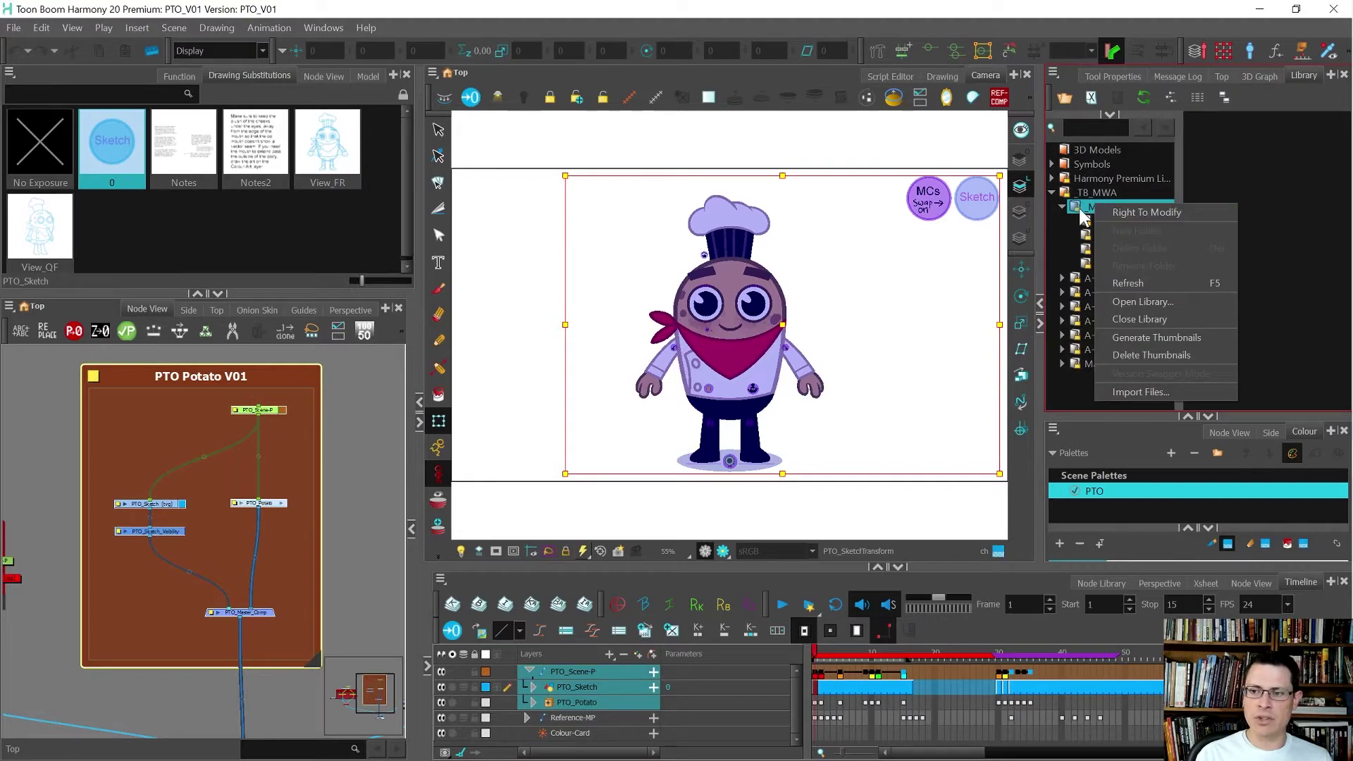
left_click(1127, 212)
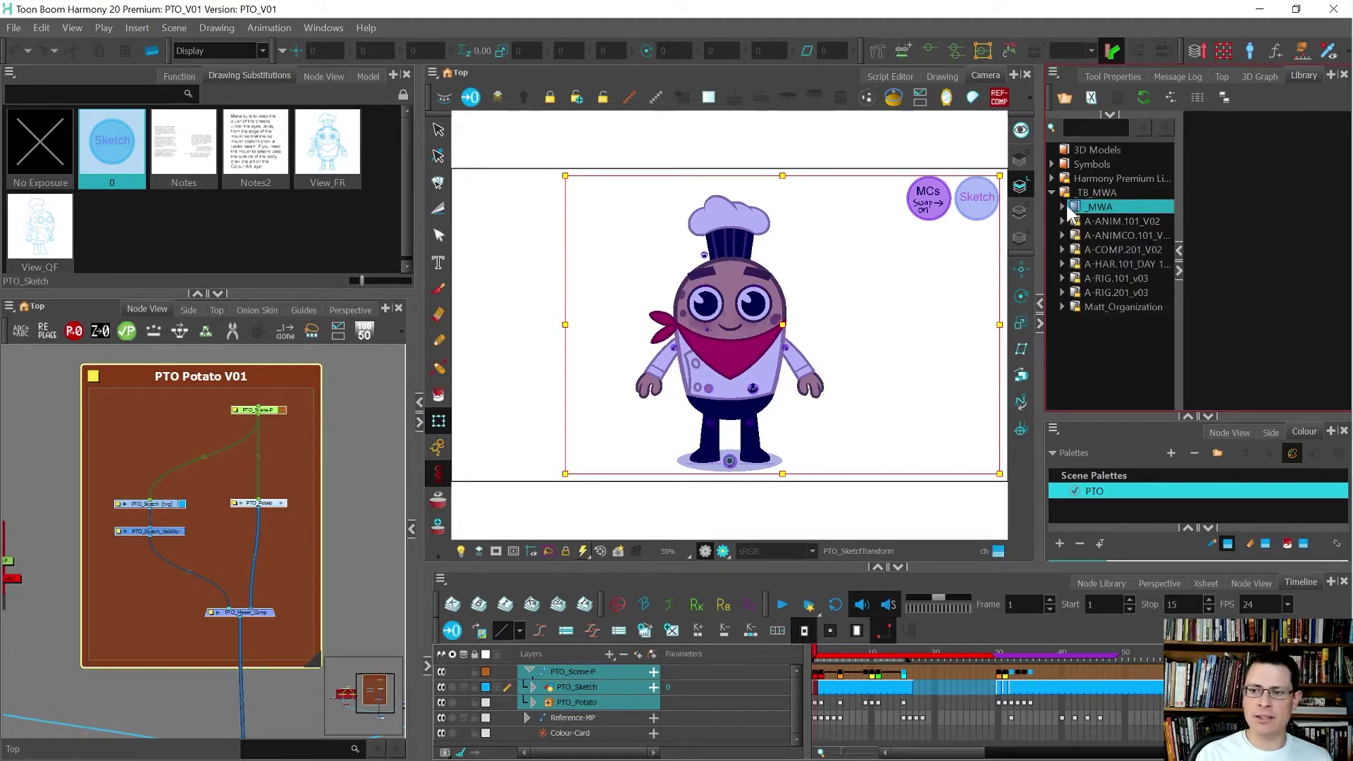
left_click(1064, 207)
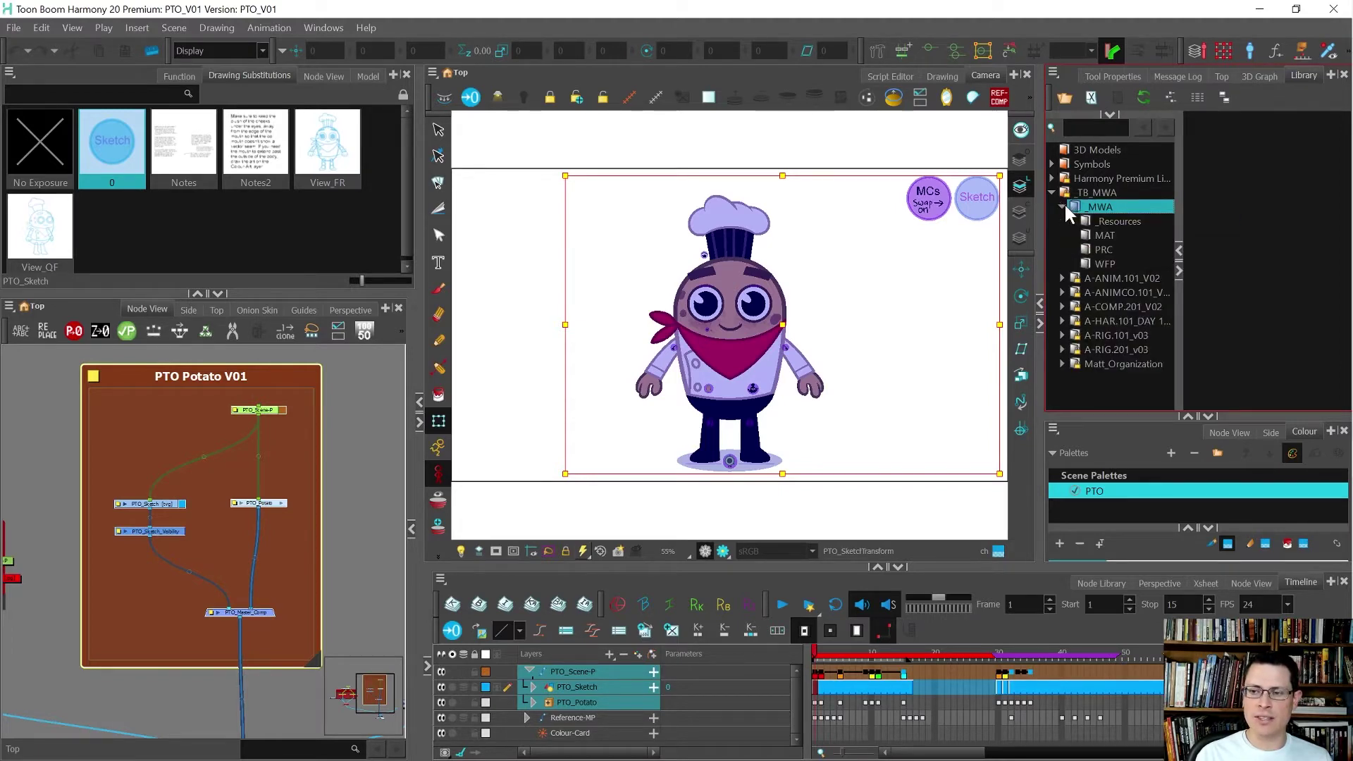
Step: Create a new folder inside _MWA and name it PTO
right_click(1104, 206)
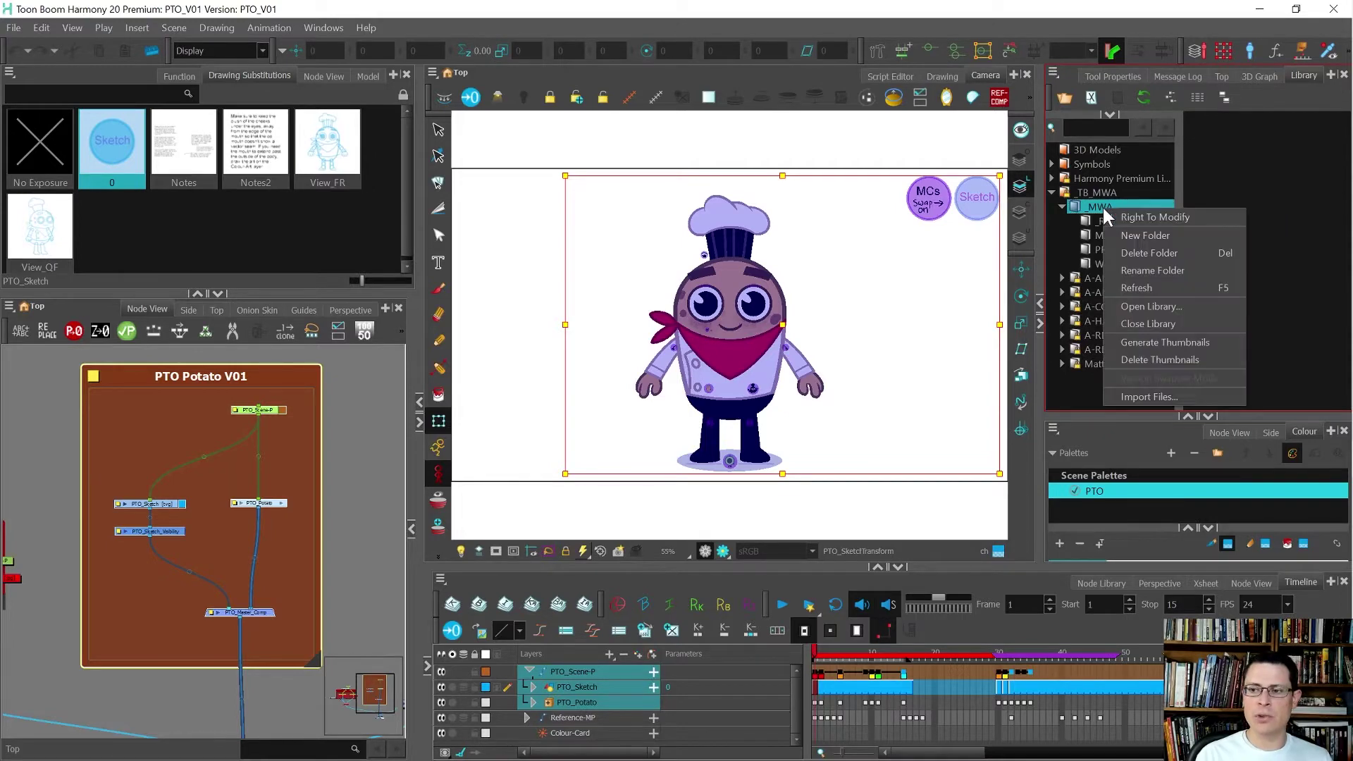
left_click(1135, 217)
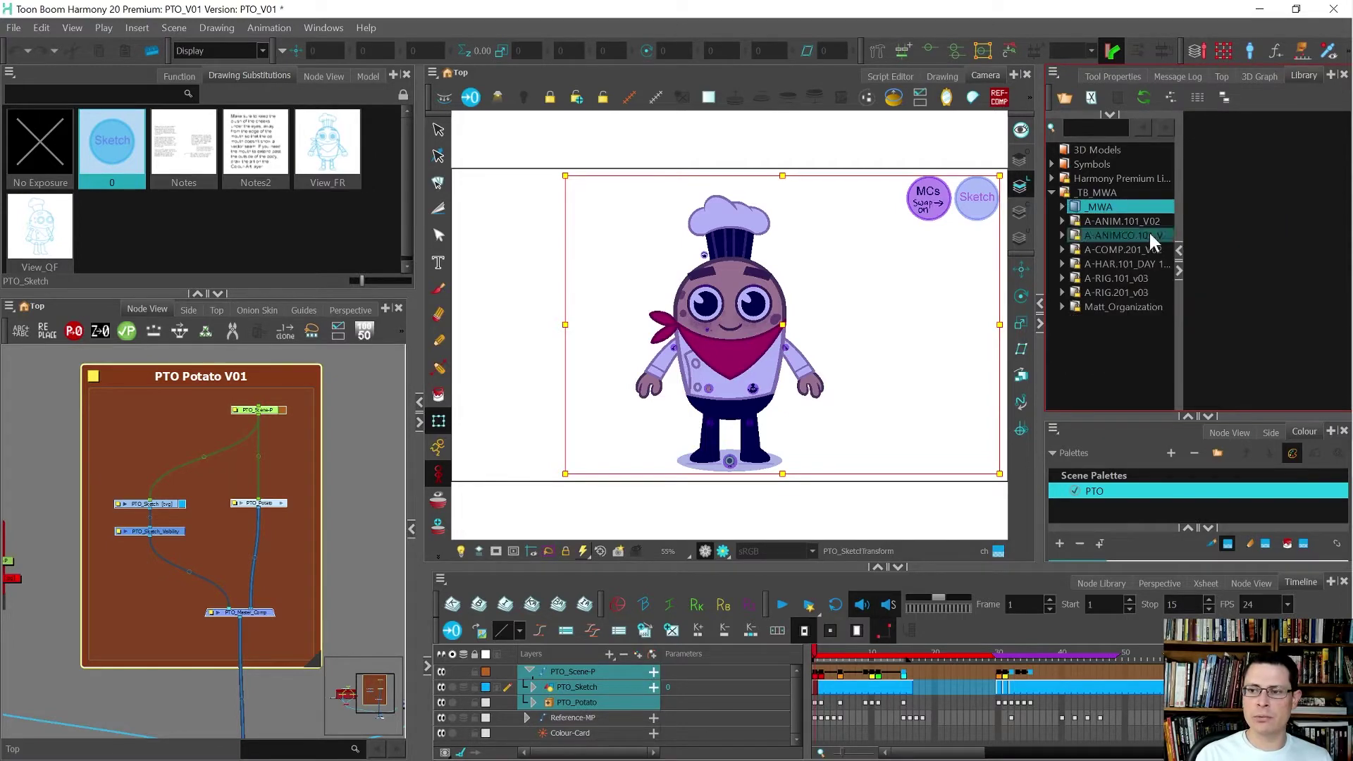
left_click(1063, 206)
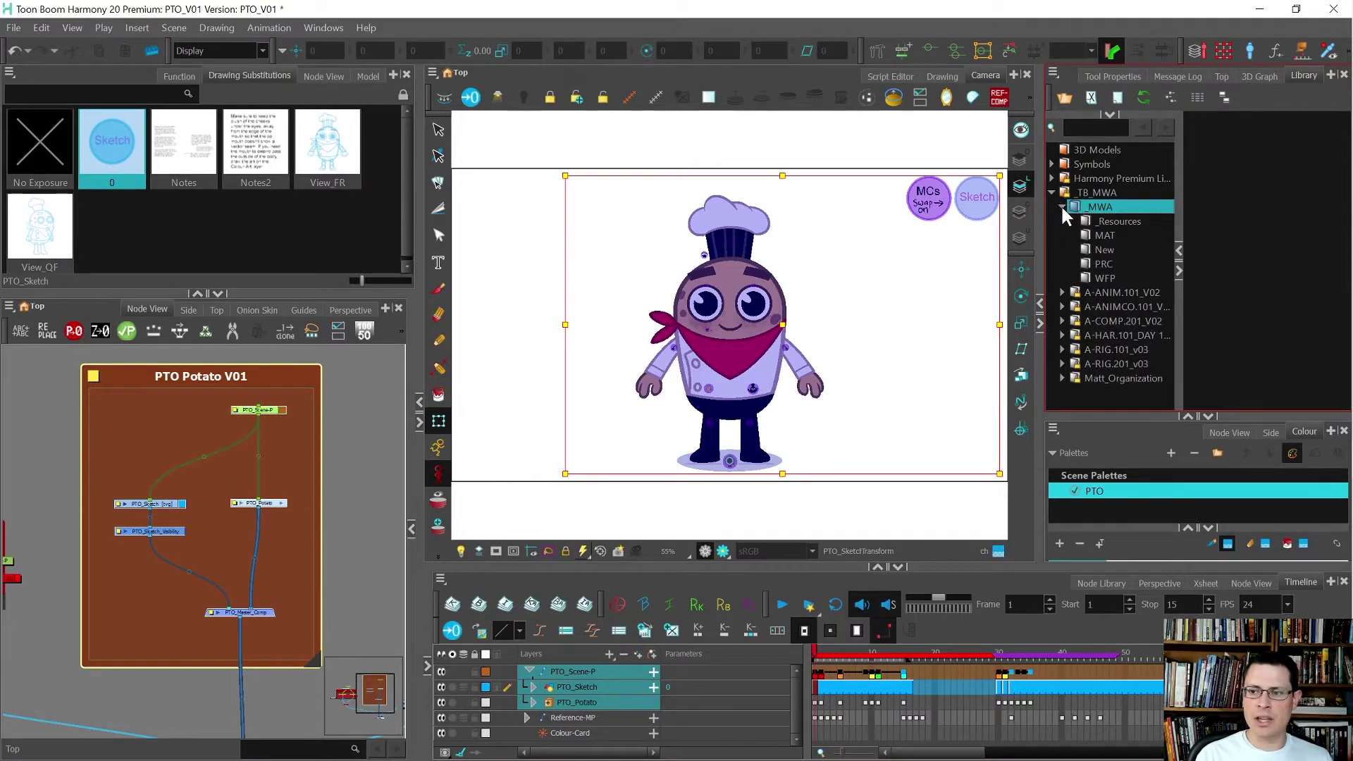
double_click(1109, 249)
type("PTO")
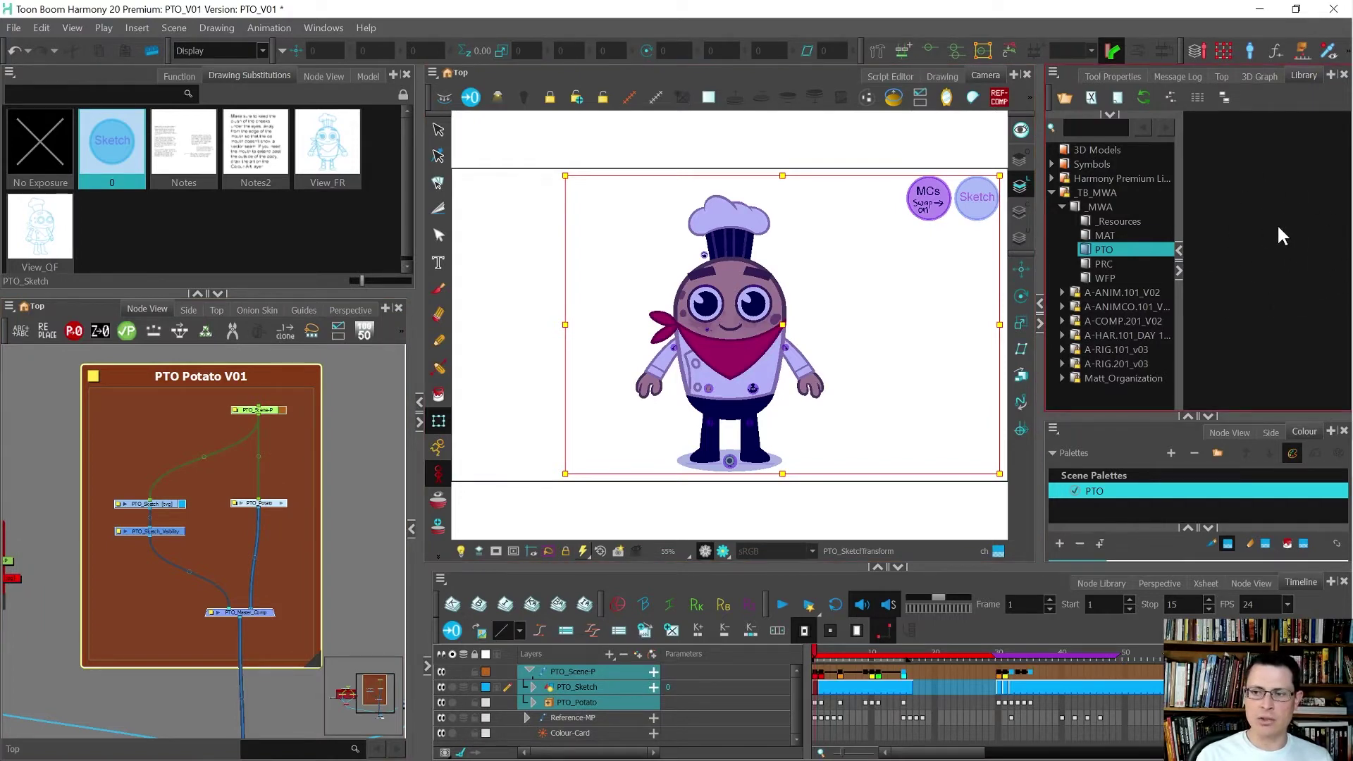
Step: Paste the copied potato rig into the PTO library folder as a template named PTO_V01, and save the scene
key("ctrl+v")
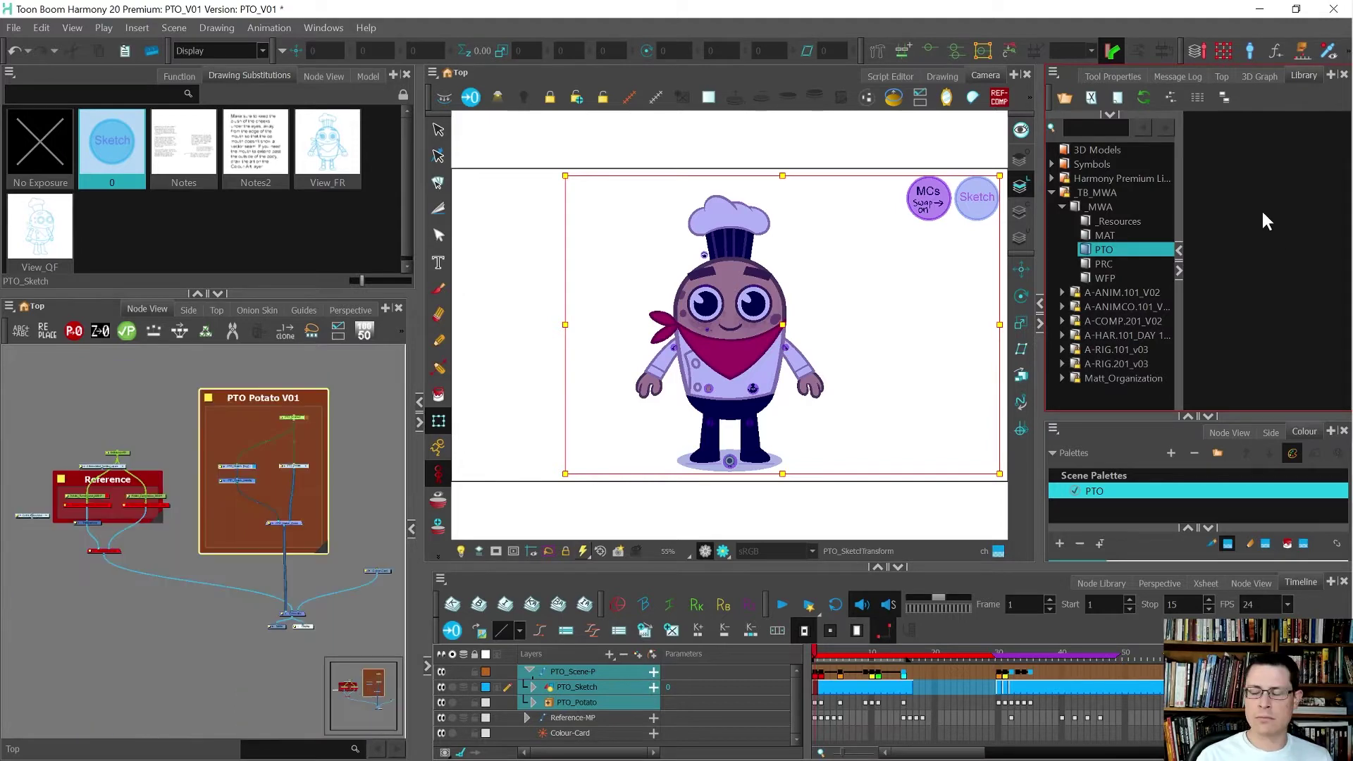
type("PTO_V01")
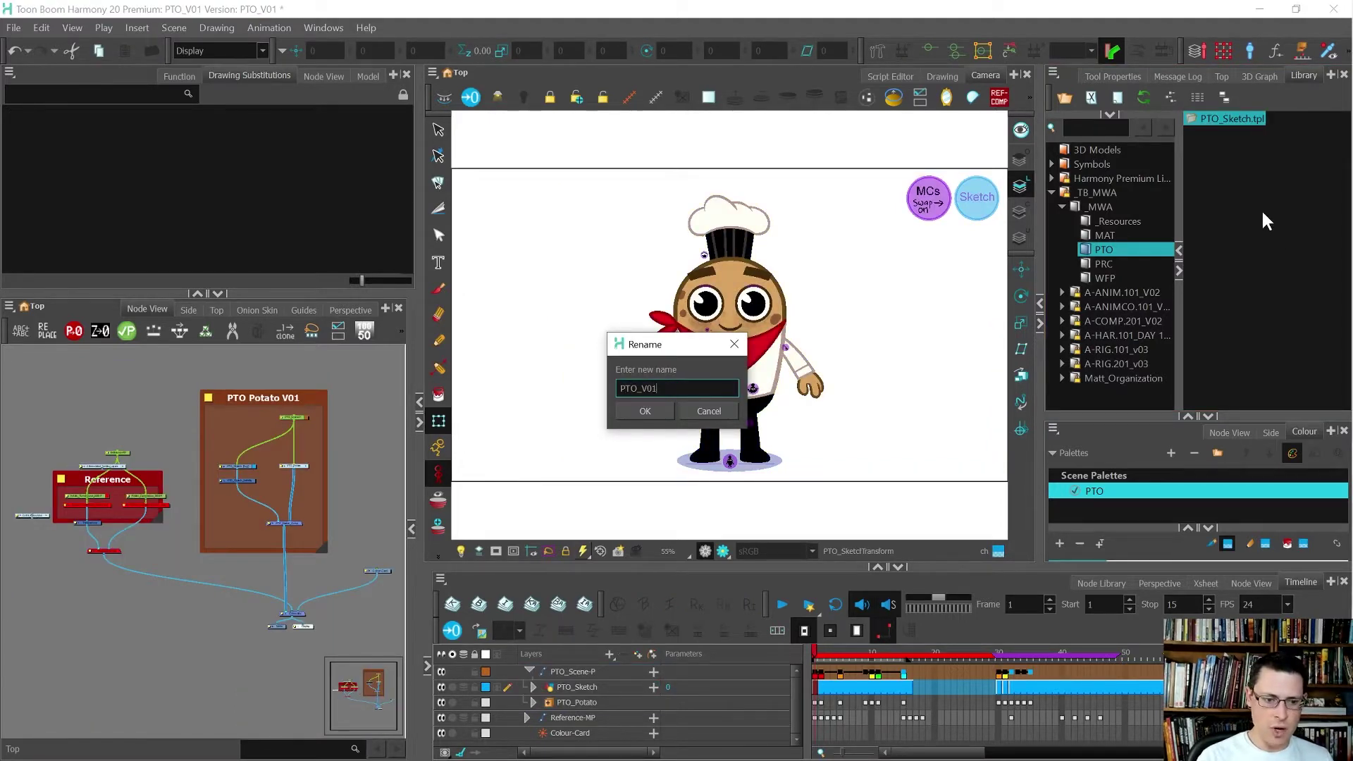
key("Return")
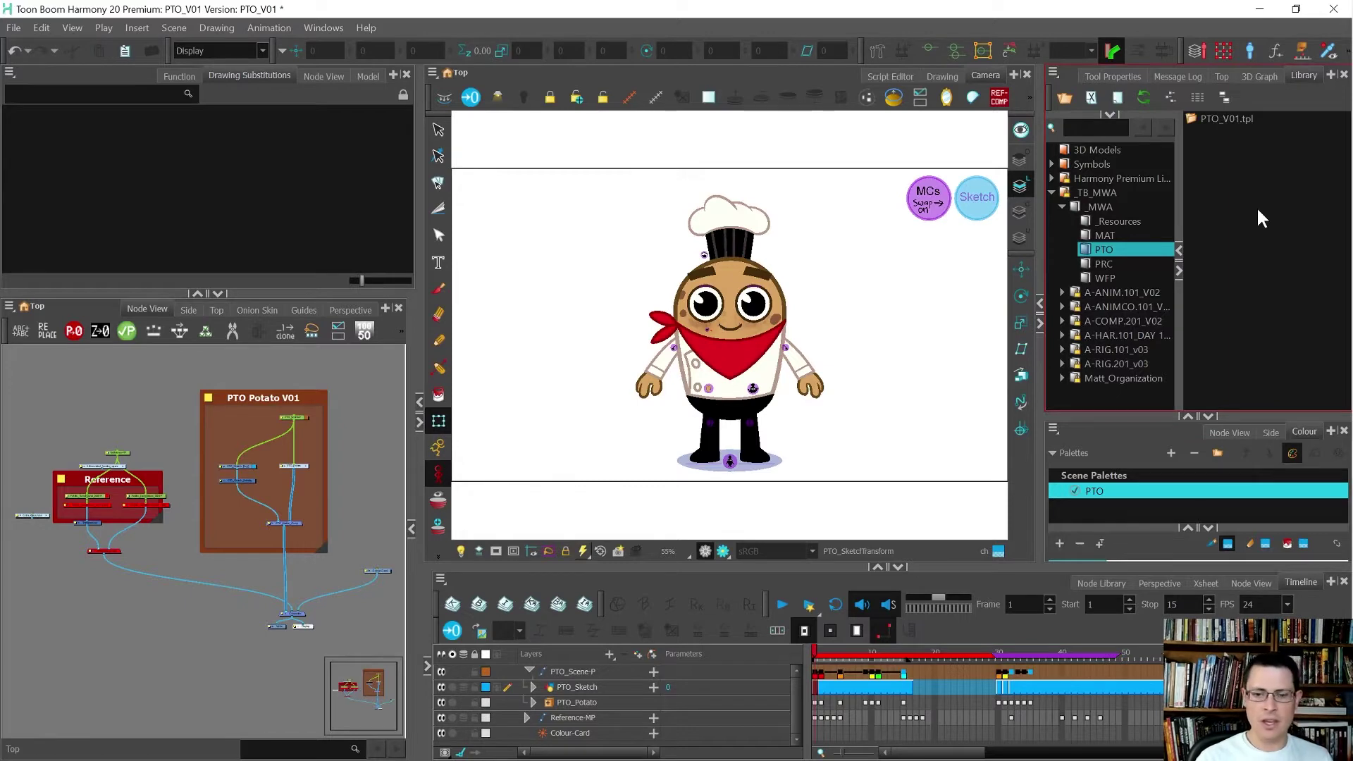
left_click(854, 117)
key("ctrl+s")
Step: Open the PTO_V01 template from the library for editing and view its potato backdrop
left_click(1196, 118)
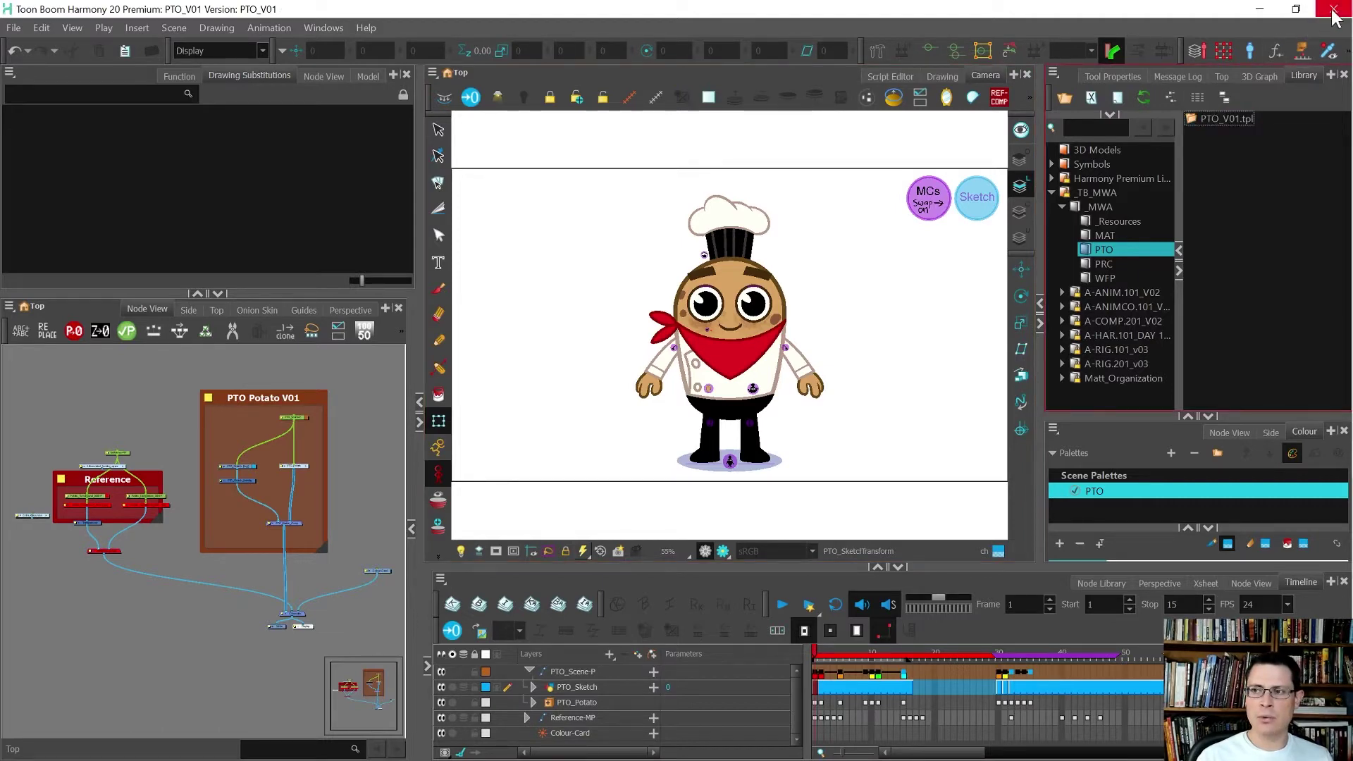
right_click(1235, 113)
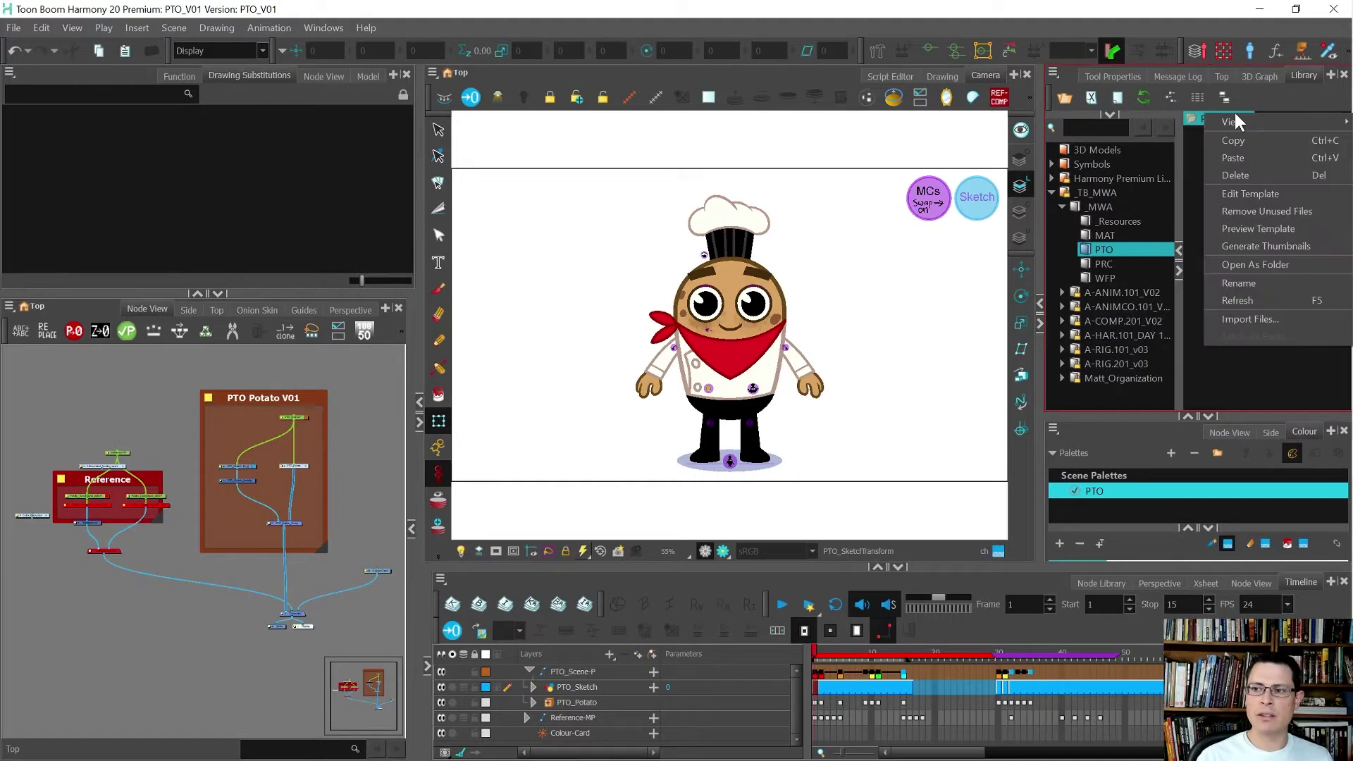
left_click(1272, 197)
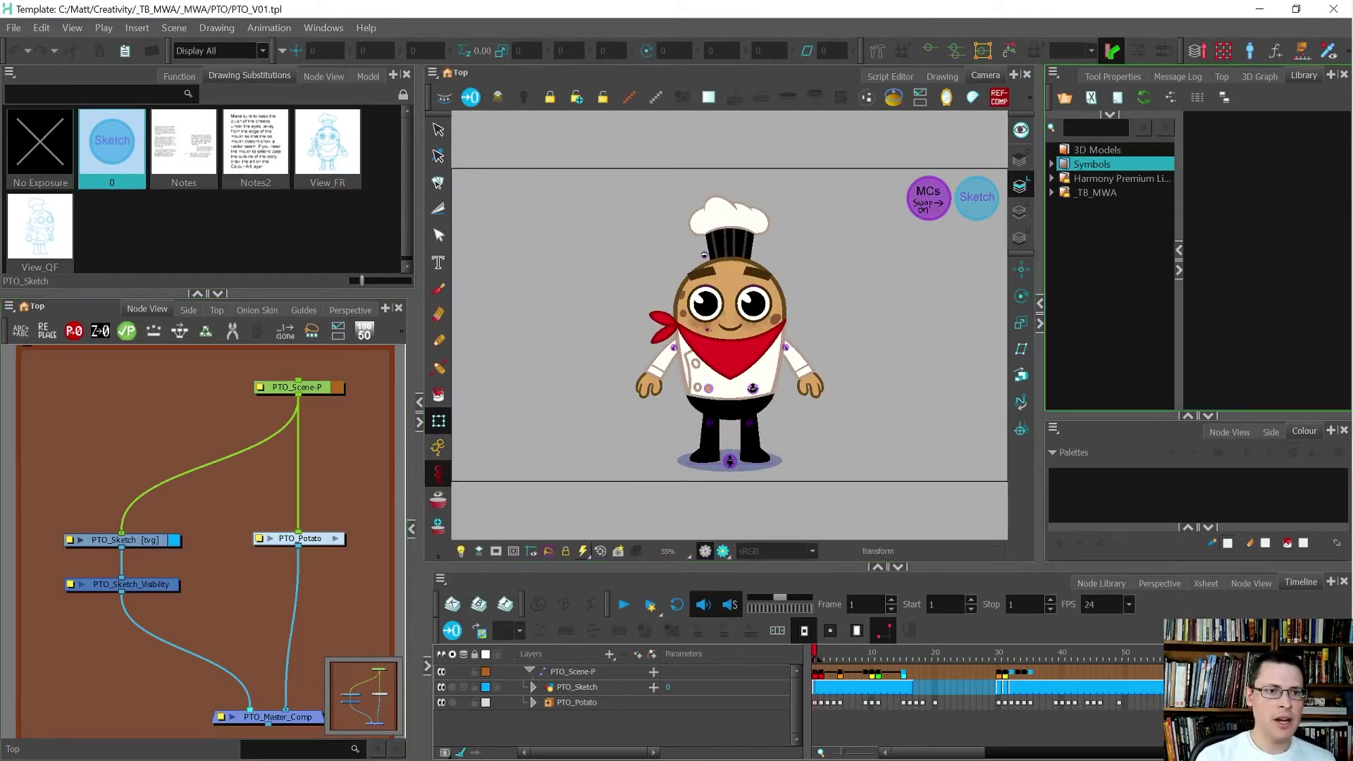
scroll(179, 501, "down", 6)
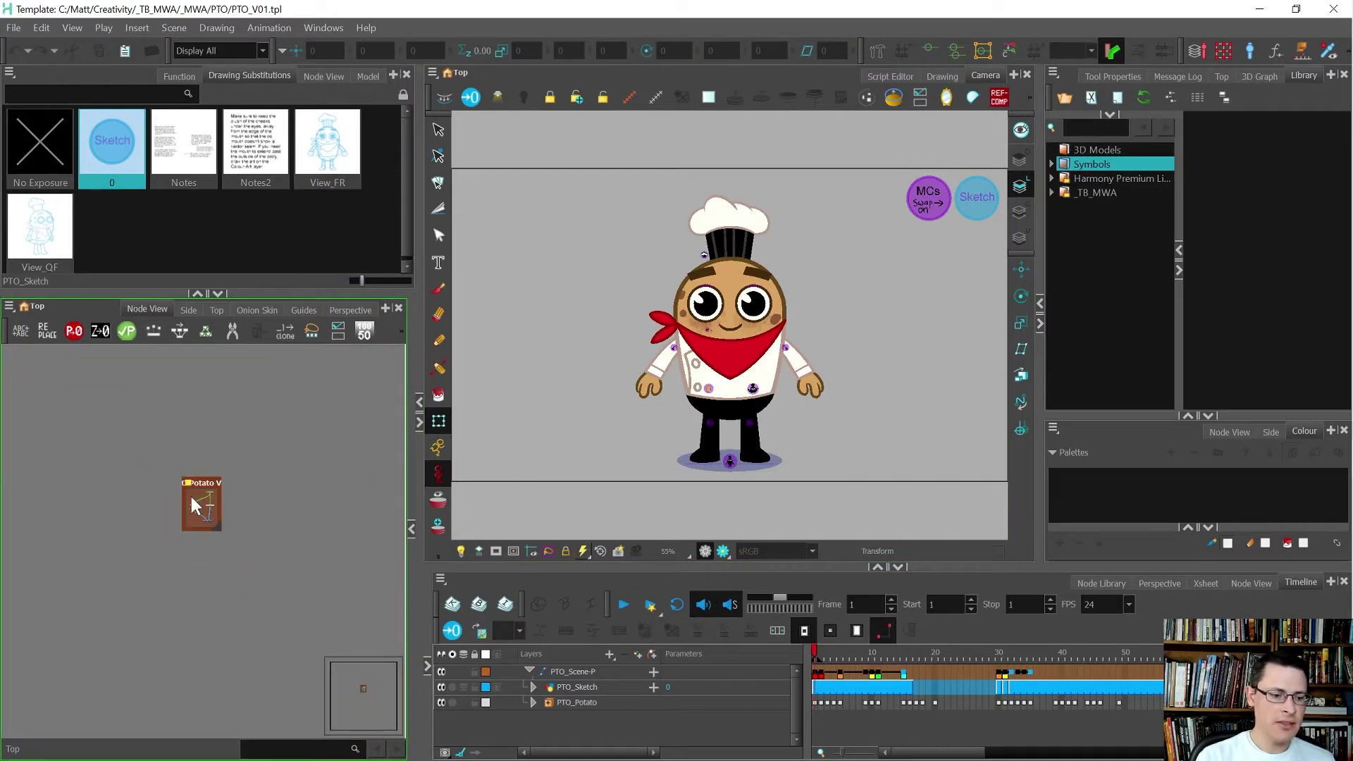
scroll(213, 489, "up", 3)
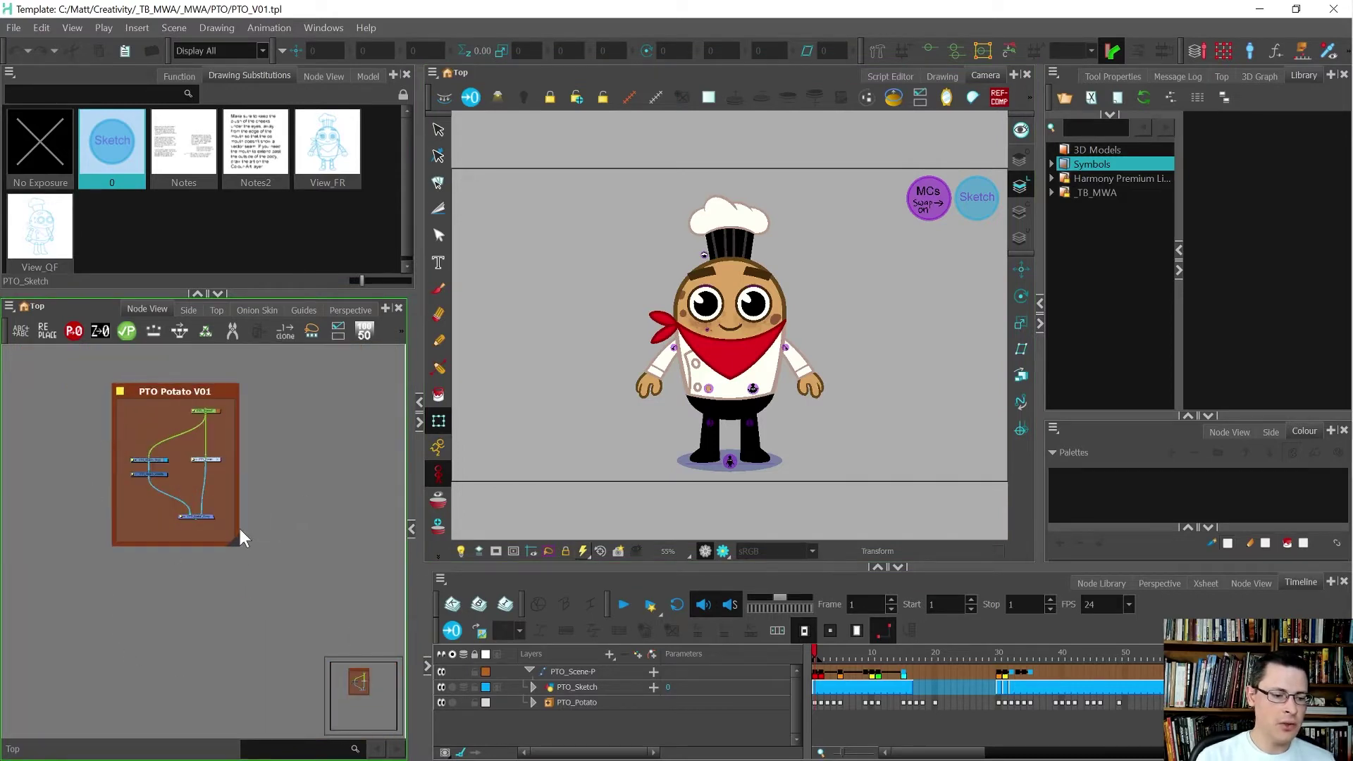
scroll(161, 543, "up", 2)
scroll(201, 607, "down", 2)
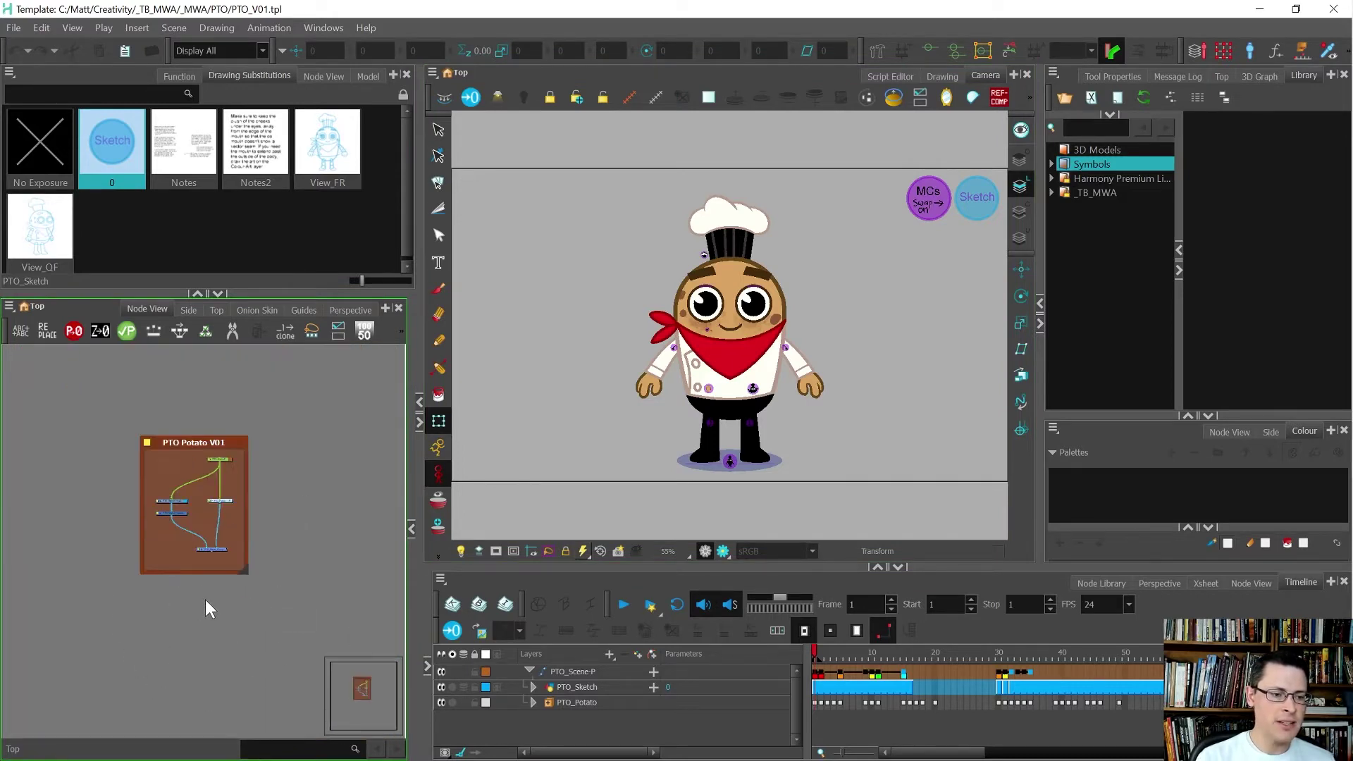
scroll(205, 600, "down", 1)
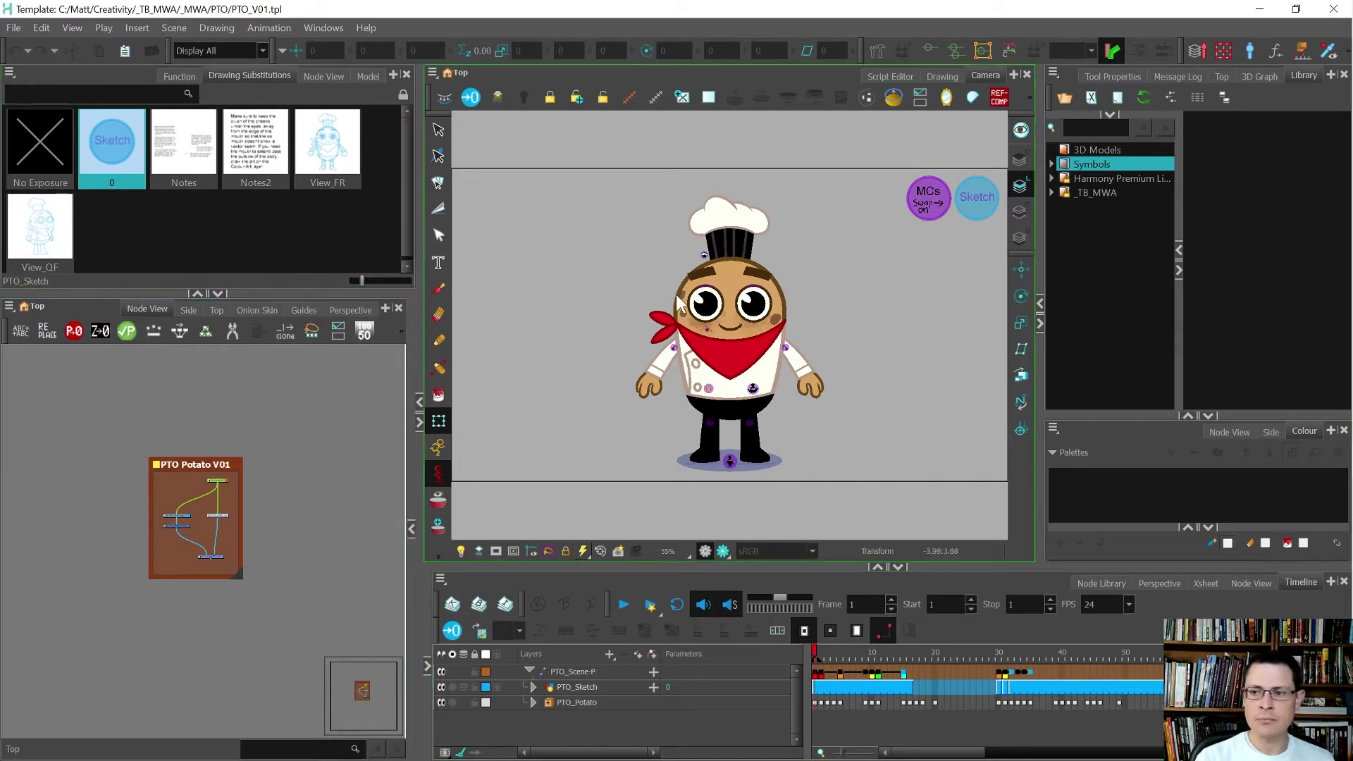
Step: Collapse the PTO_Scene-P layer and step through its poses from frame 16 to frame 32
left_click(906, 673)
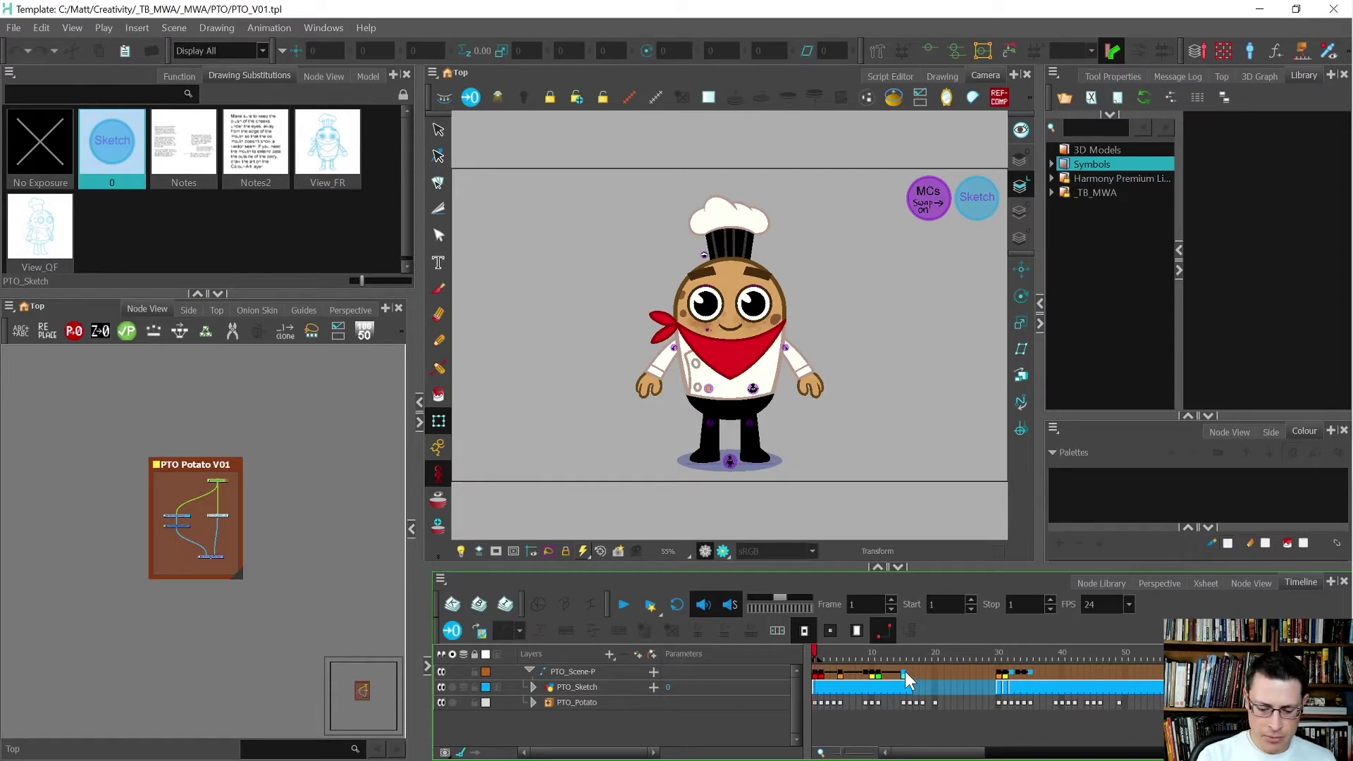
left_click(907, 674)
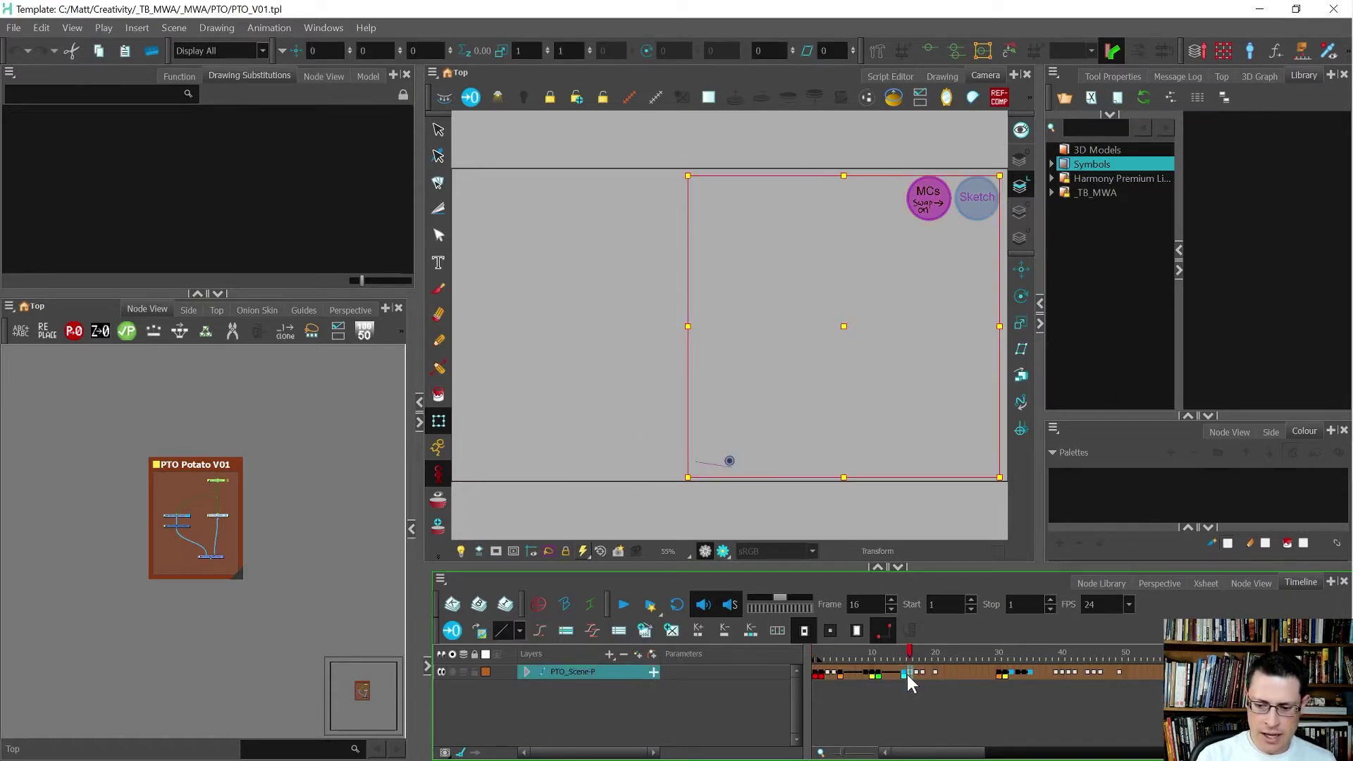
key("period")
key("period")
key("period")
key("period")
key("period")
key("period")
key("period")
key("period")
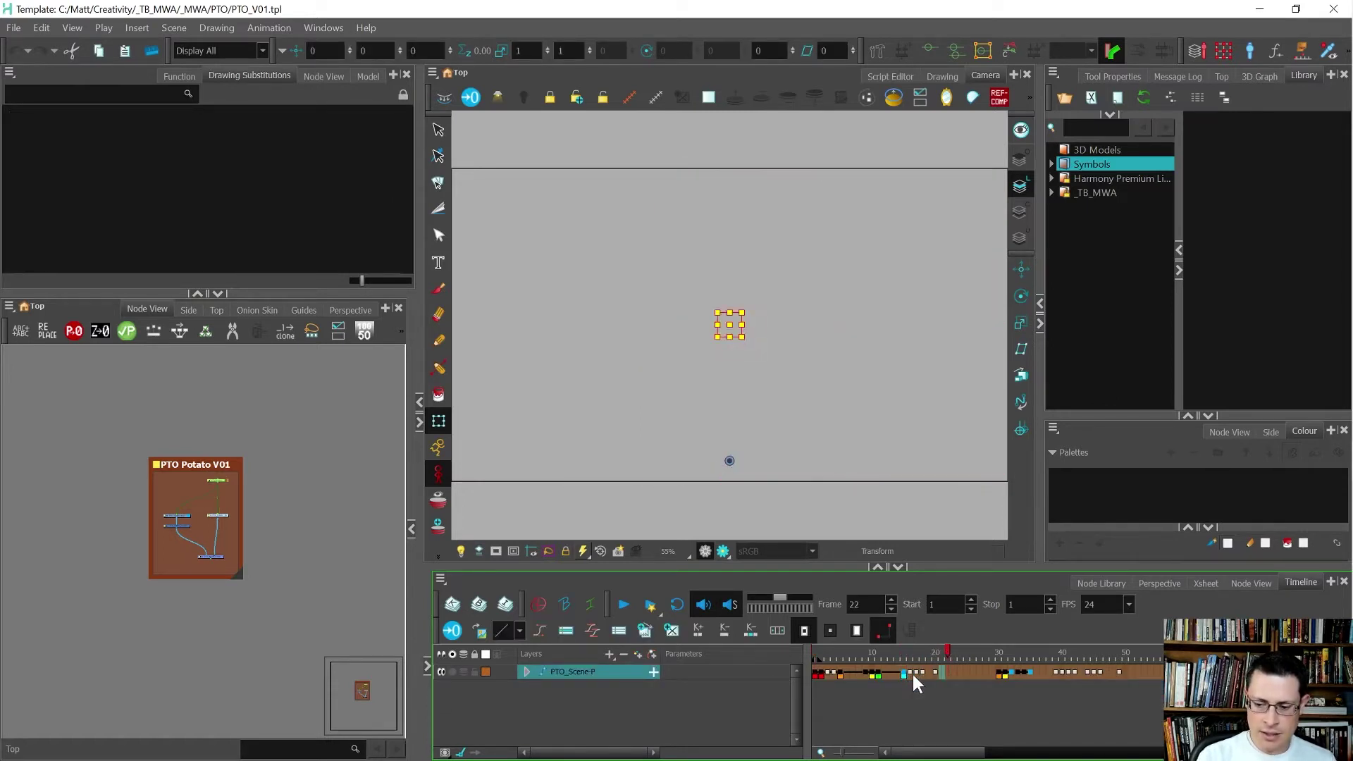
Step: Delete the keyframes and exposures in frames 16 to 29 of PTO_Scene-P, and move frames 30 to 35 to start at frame 16
left_click(911, 671)
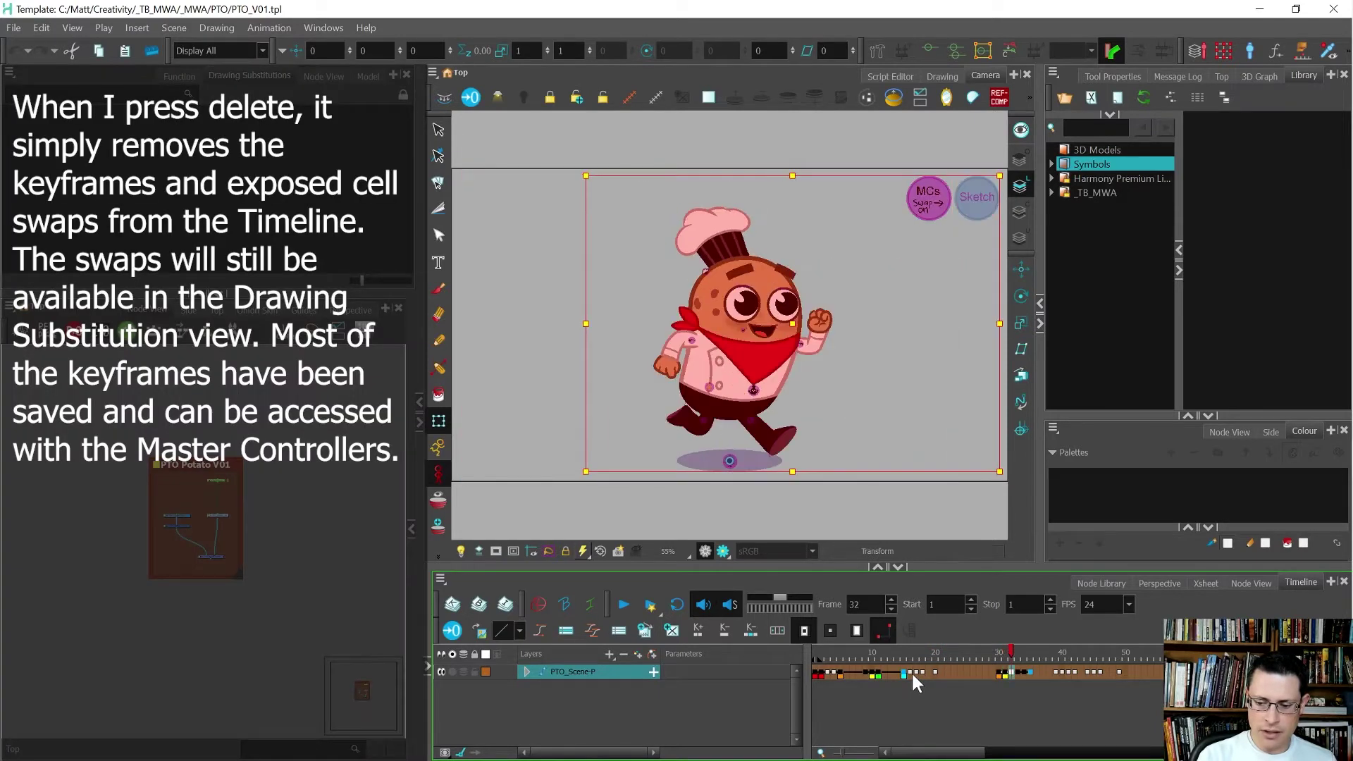
left_click(993, 673, "shift")
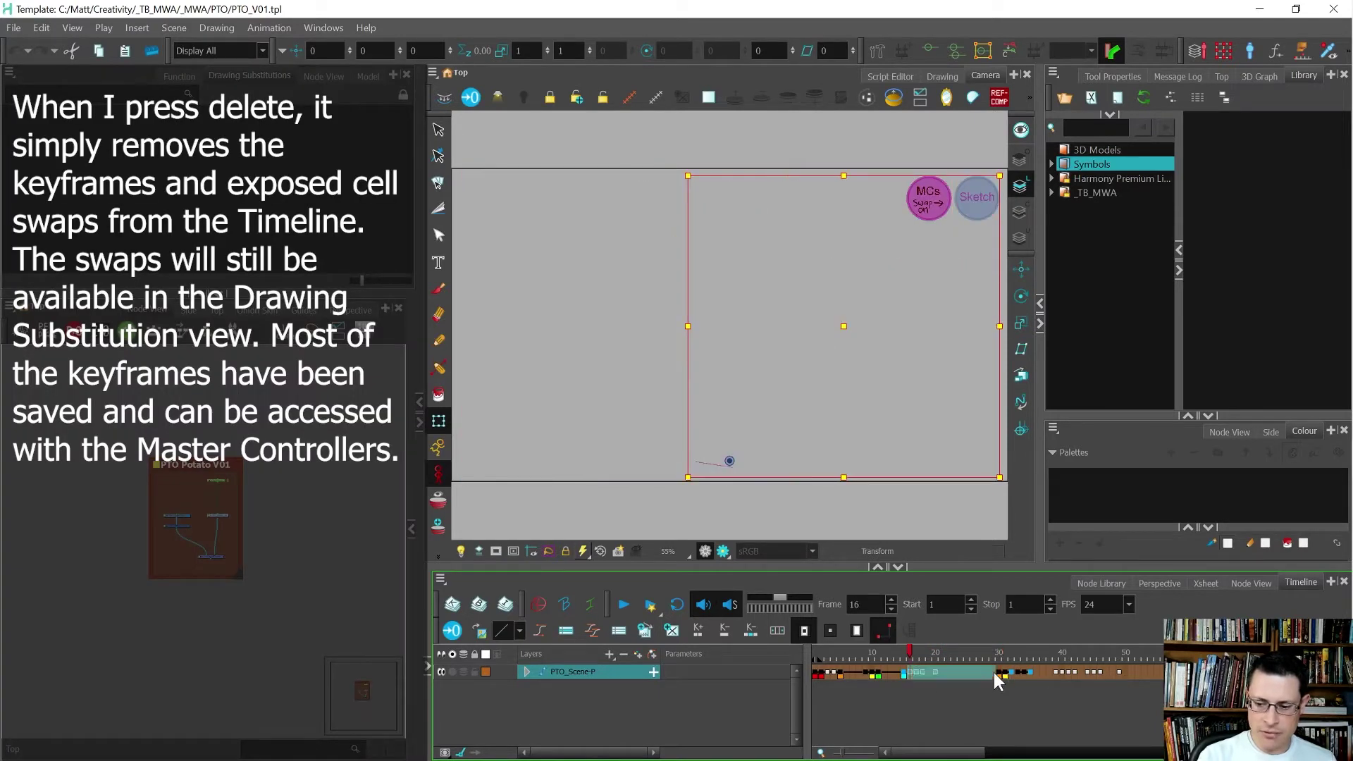
key("Delete")
left_click(1000, 673)
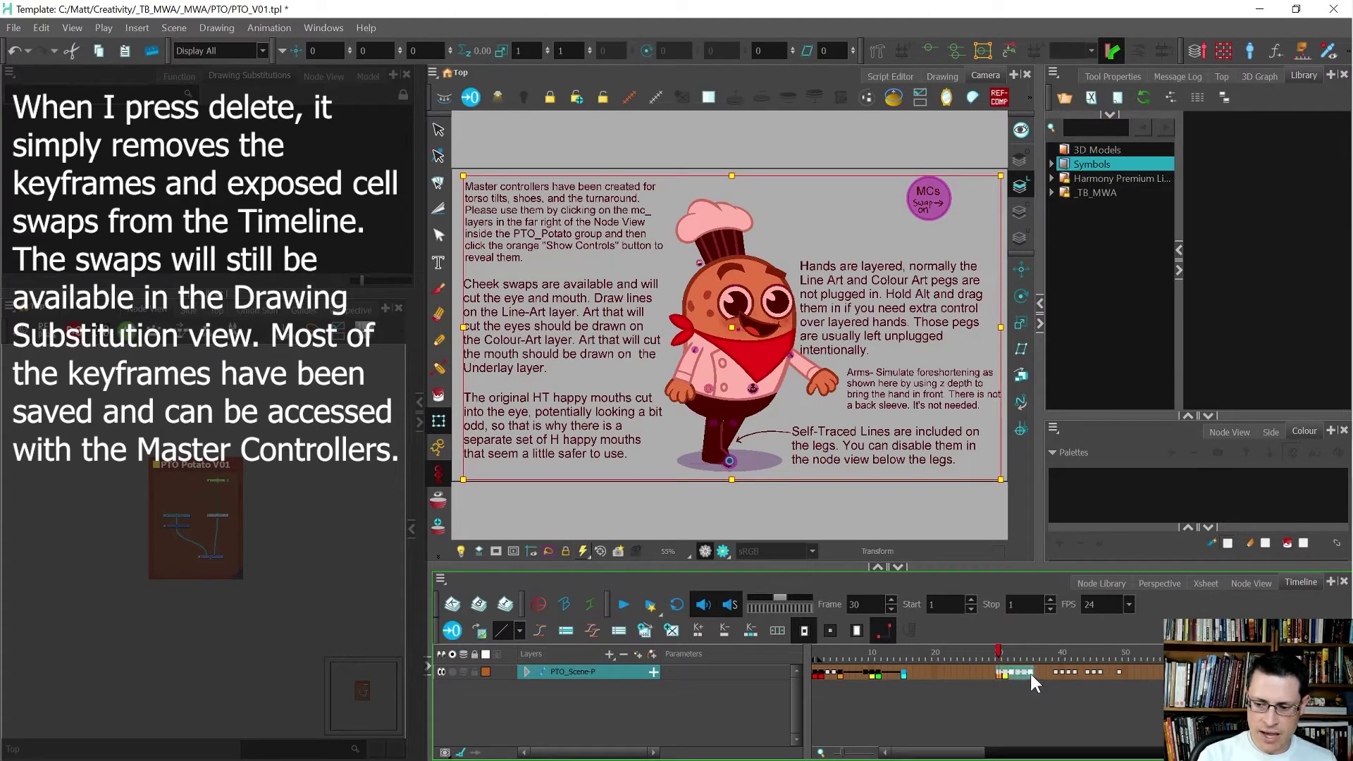
left_click_drag(1006, 671, 942, 673)
Step: Delete all keyframes and exposures on PTO_Scene-P from frame 22 to the end of the timeline
left_click(948, 674)
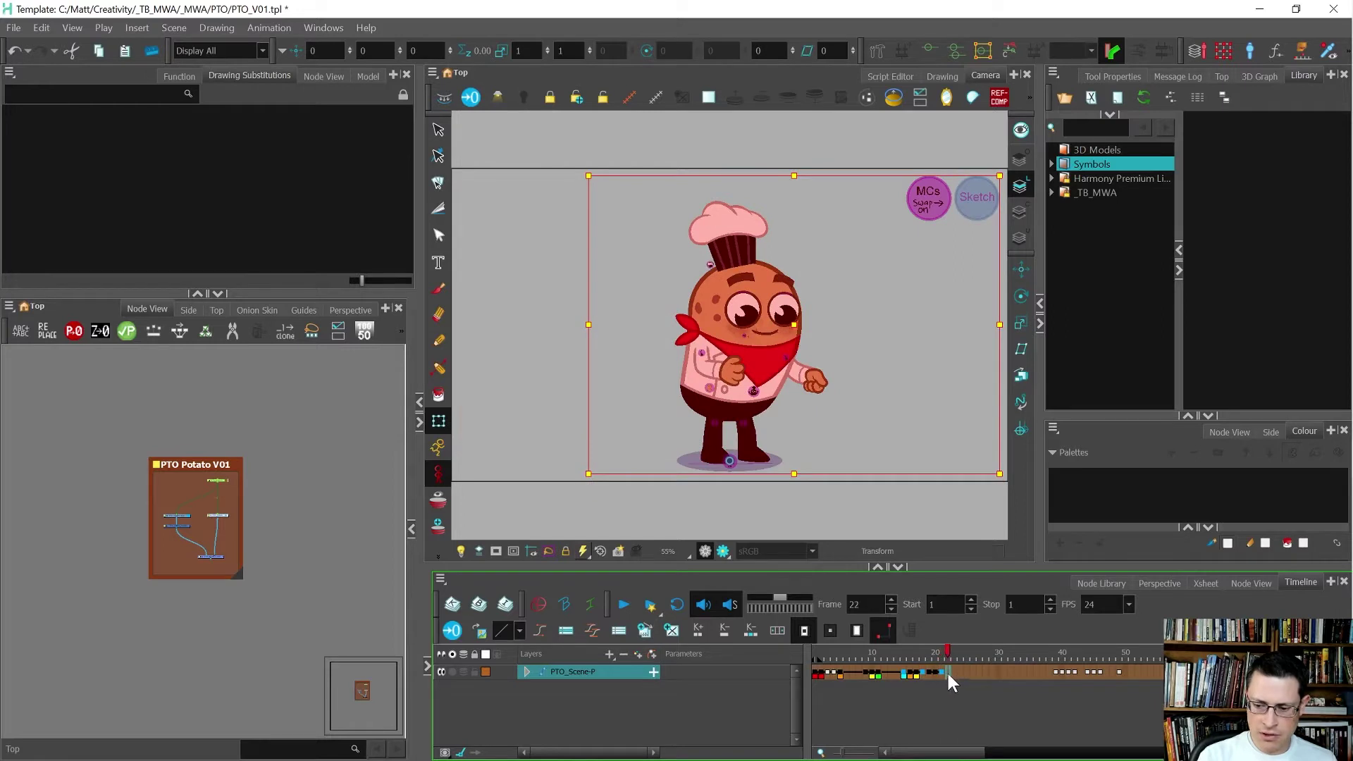
left_click_drag(963, 754, 1234, 754)
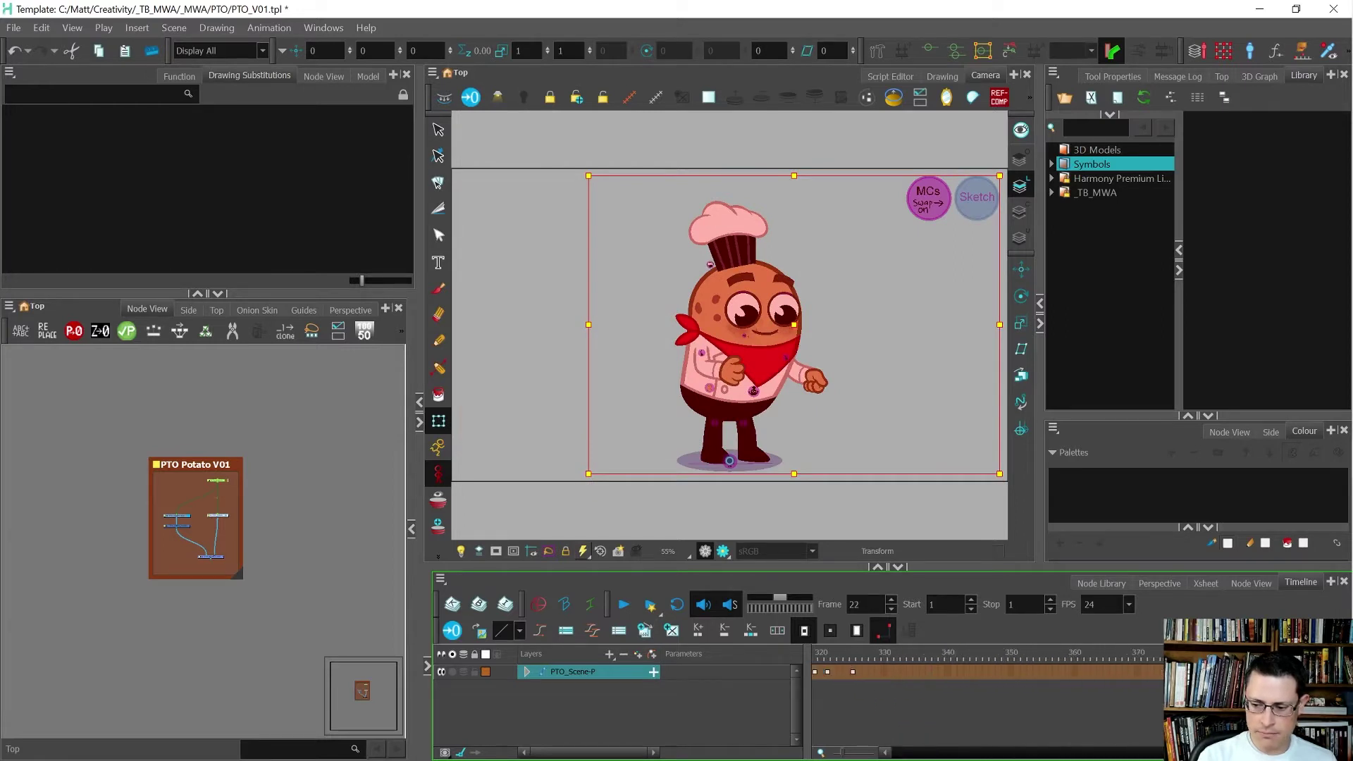
left_click(1233, 672, "shift")
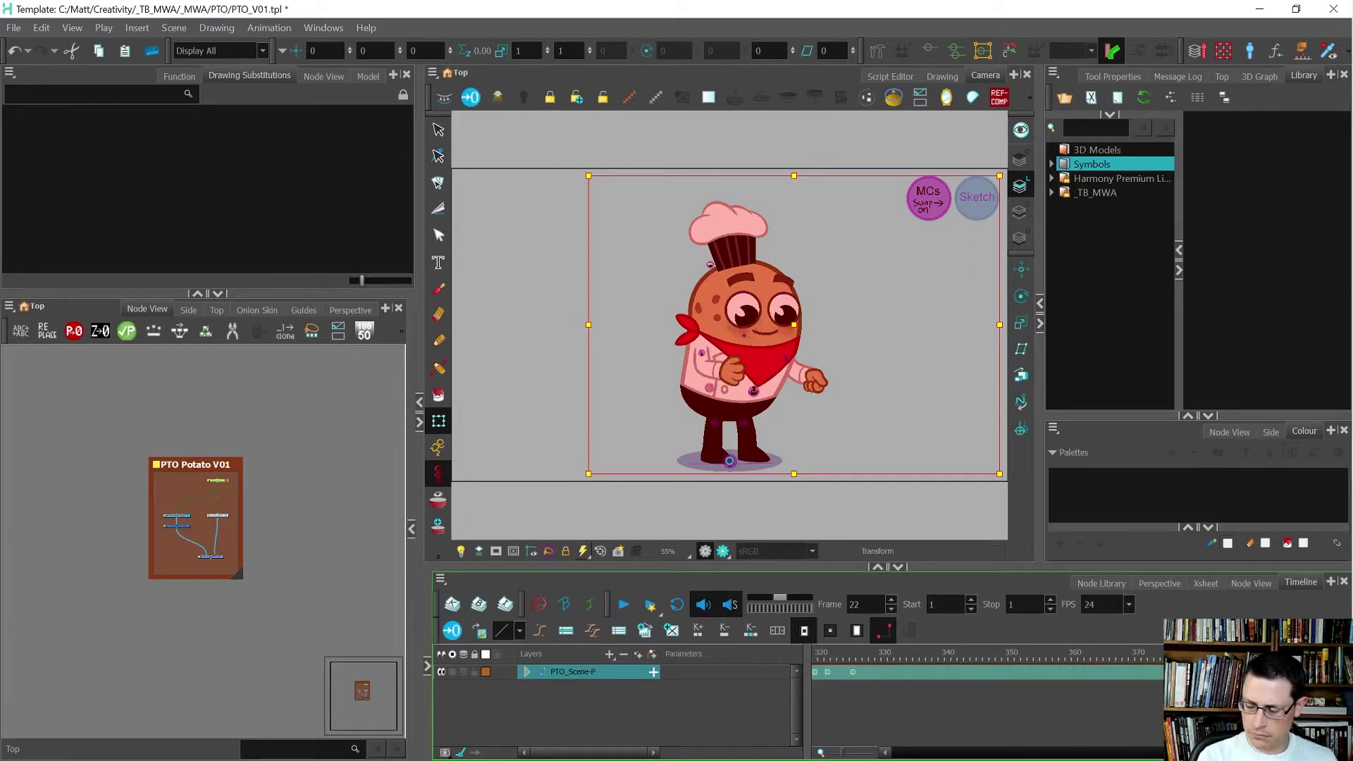
key("Delete")
left_click_drag(1233, 754, 880, 750)
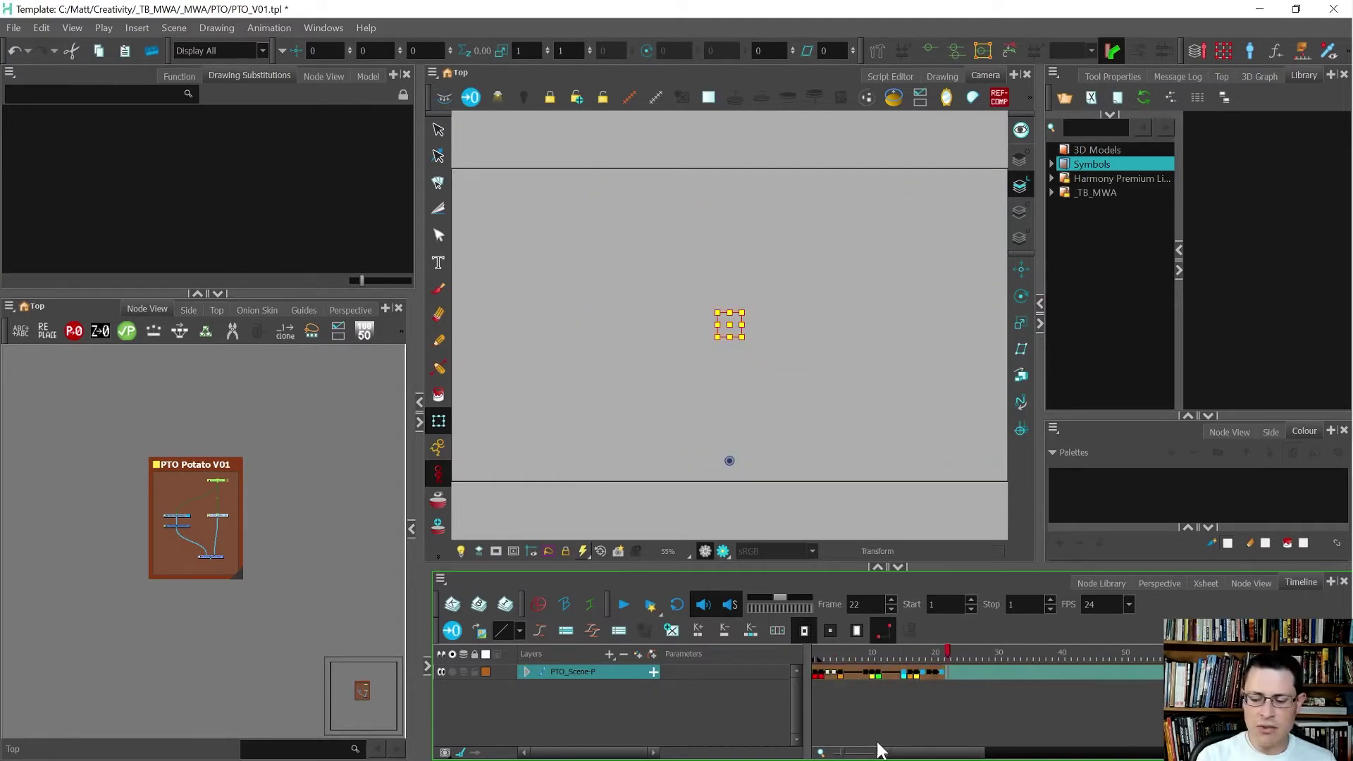
Step: Return to the beginning of PTO_Scene-P and step through its poses up to frame 21, rechecking the last few frames
left_click(902, 658)
left_click(916, 658)
left_click_drag(919, 659, 818, 670)
key("period")
key("period")
key("period")
key("period")
key("period")
key("period")
key("period")
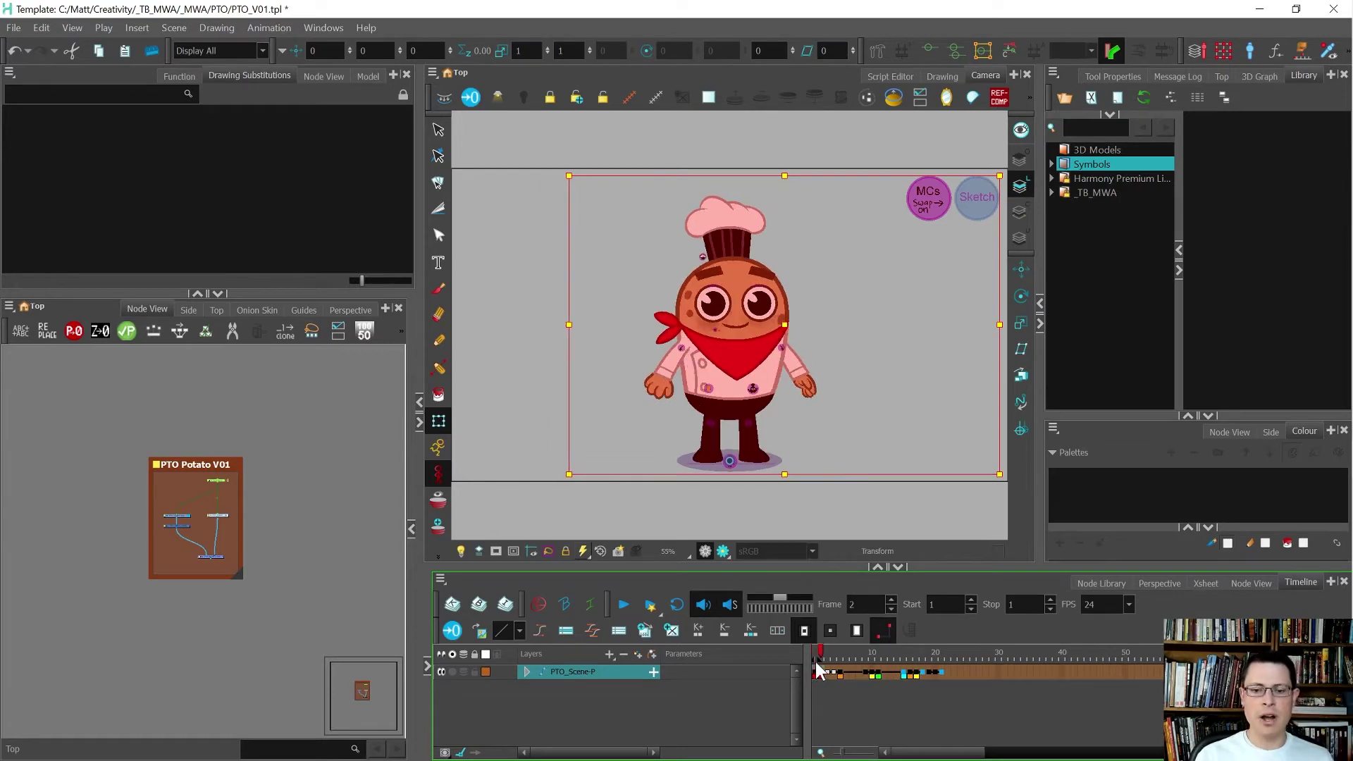
key("period")
key("period")
key("period")
key("period")
key("period")
key("period")
key("period")
key("period")
key("period")
key("period")
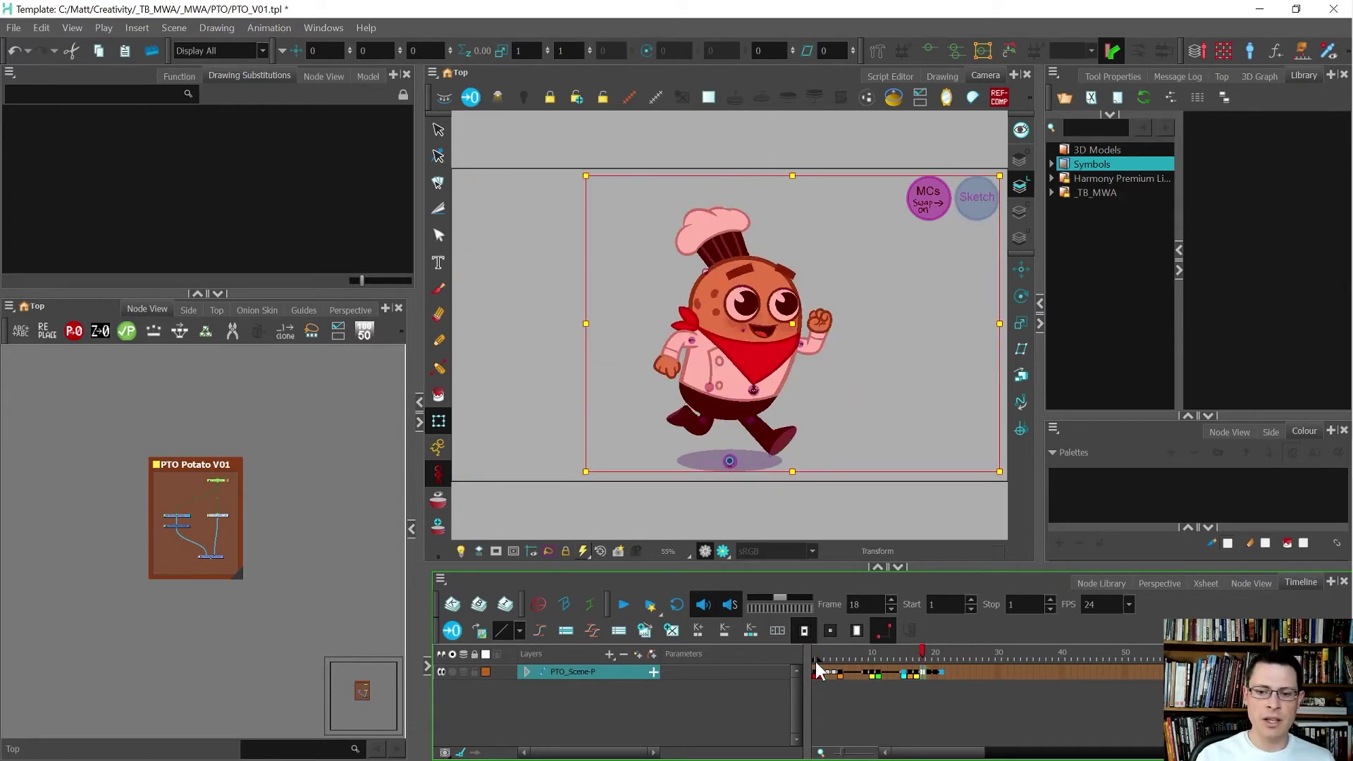
key("period")
key("period")
key("period")
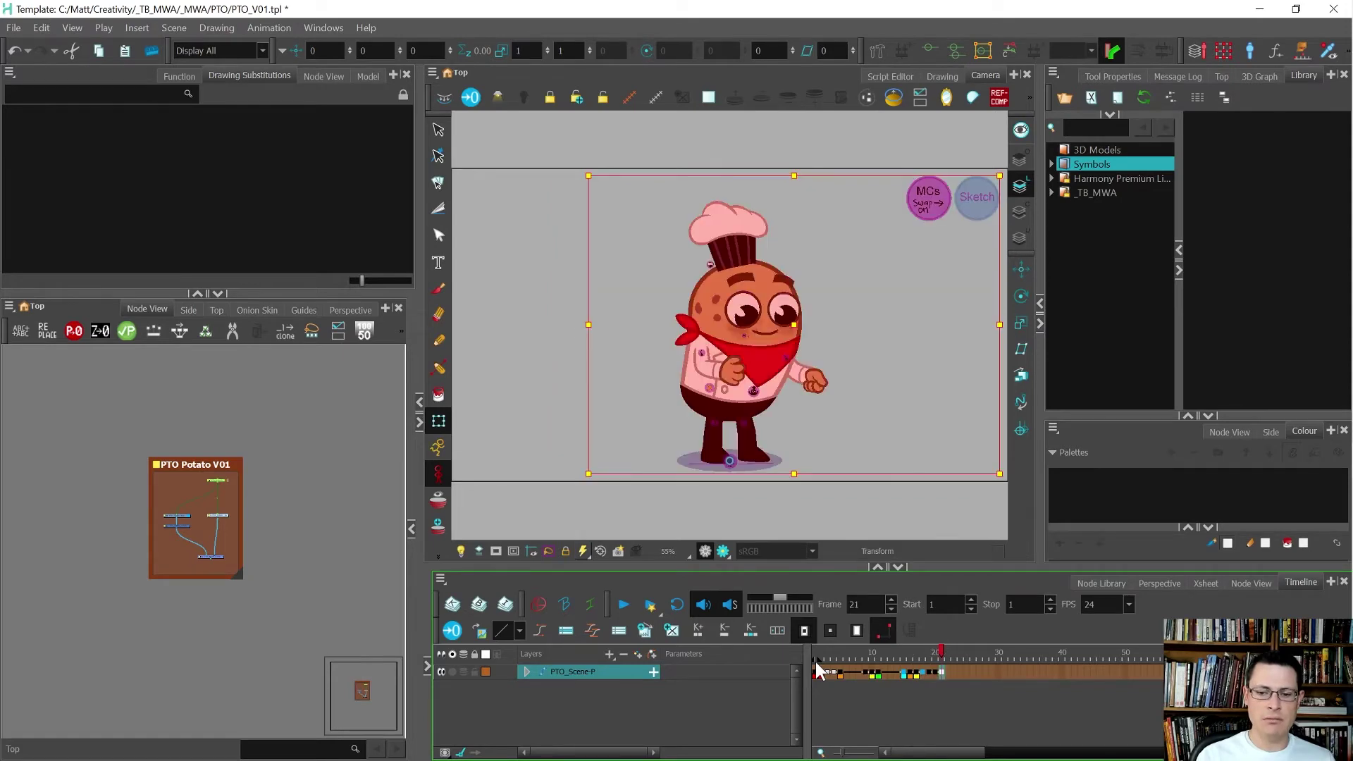
key("comma")
key("comma")
key("comma")
key("comma")
key("period")
key("period")
key("period")
key("period")
key("comma")
key("period")
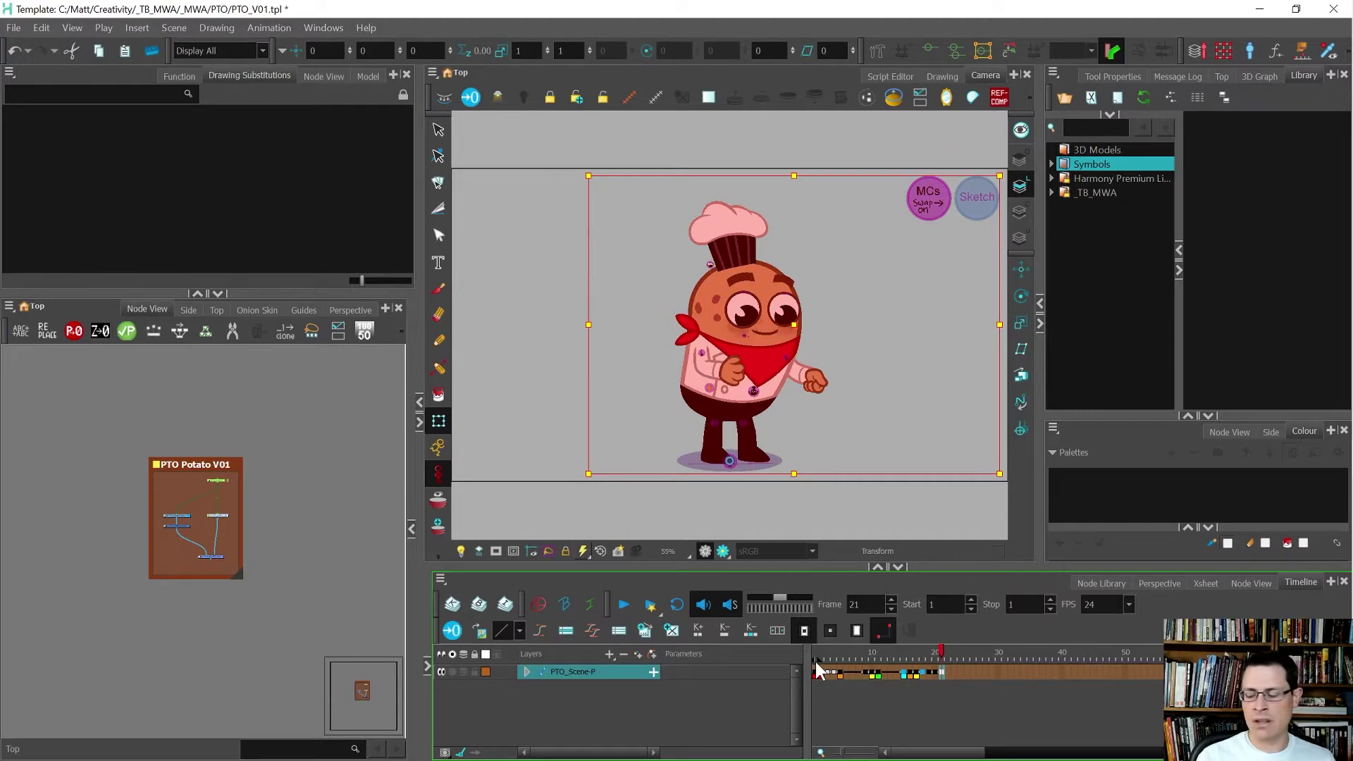
Step: Set the template's scene length to 21 frames
left_click(294, 140)
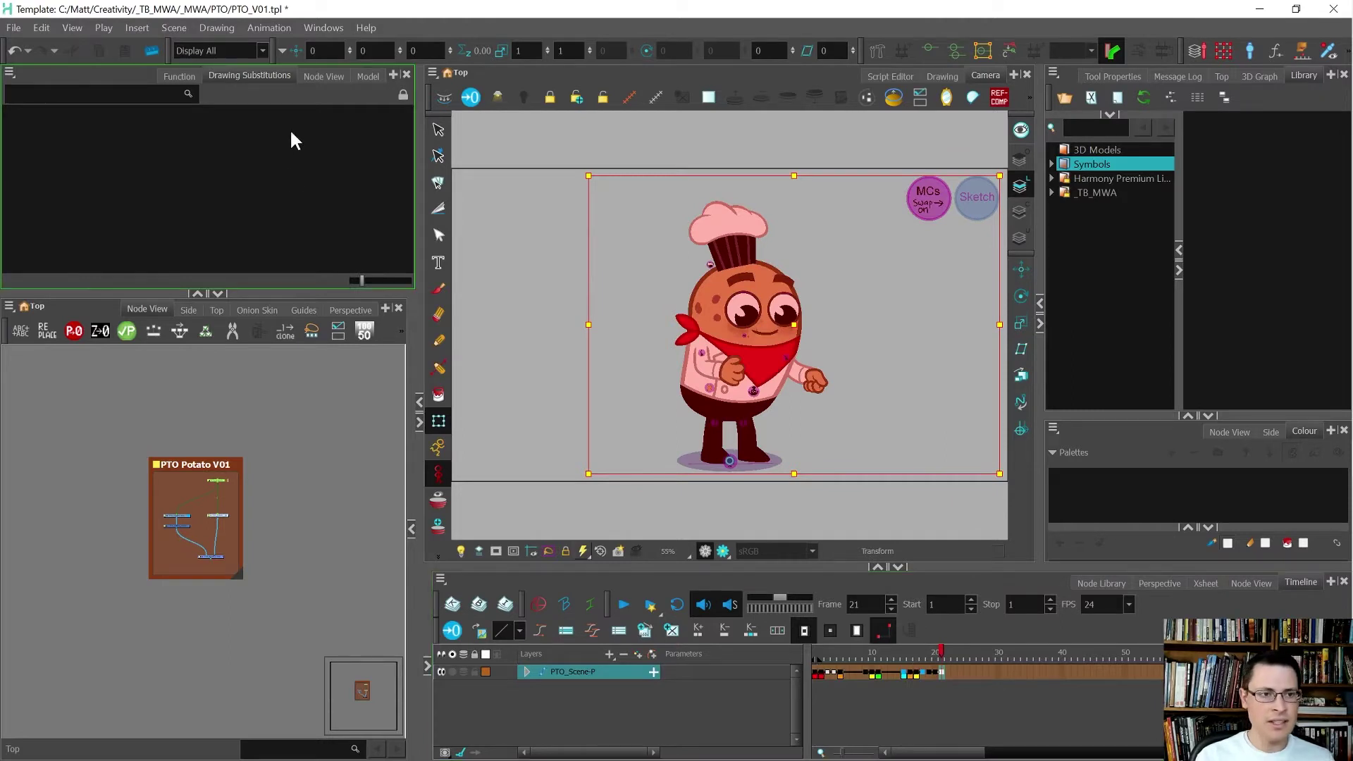
left_click(174, 27)
left_click(191, 43)
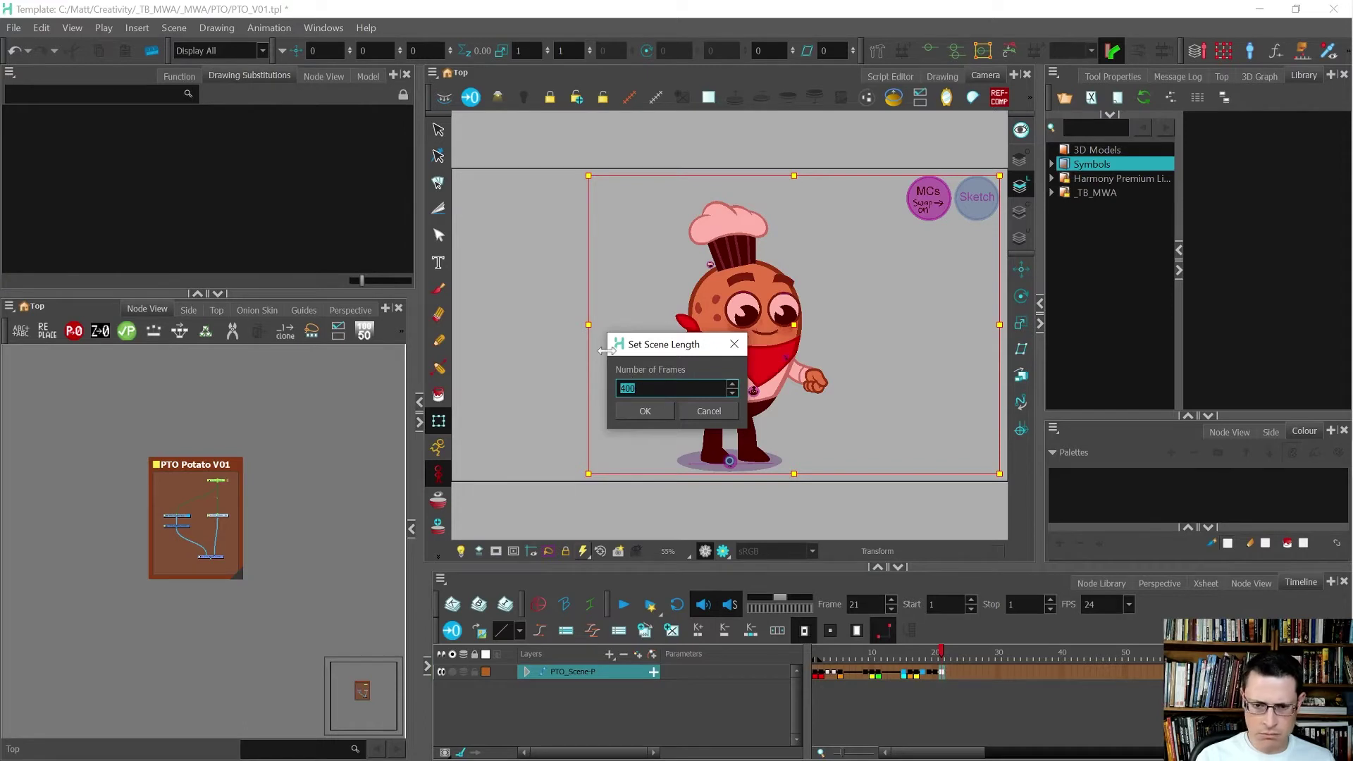
type("21")
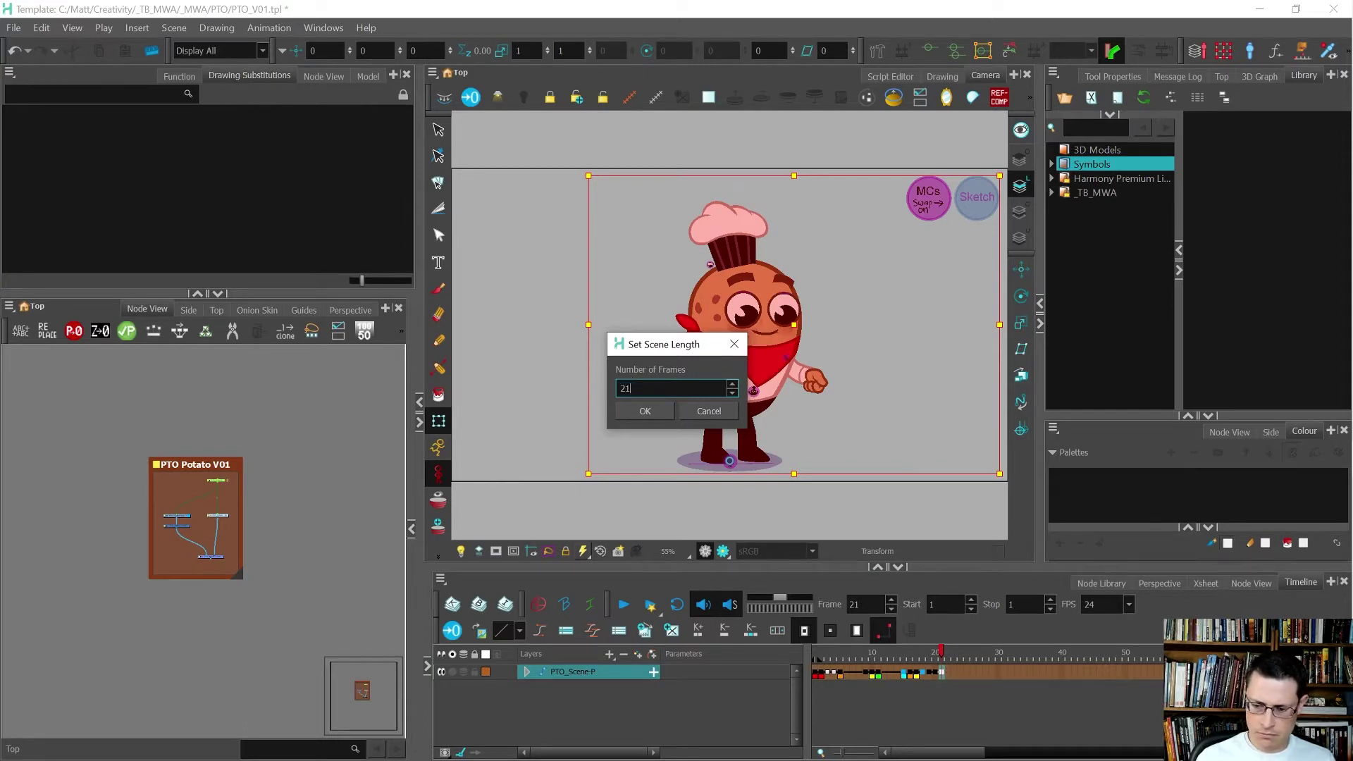
key("Return")
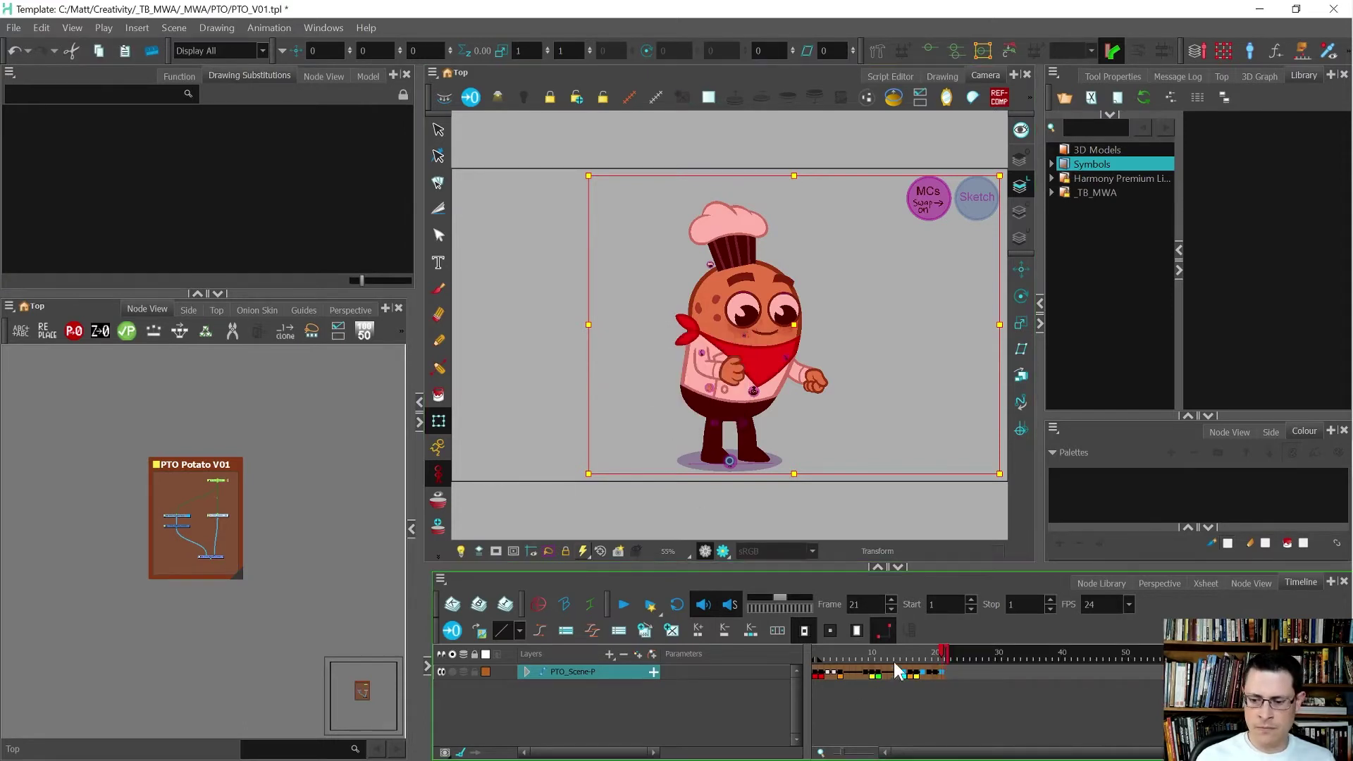
Step: Remove the frame markers from frames 16 to 21 of the PTO_Scene-P layer
left_click(907, 664)
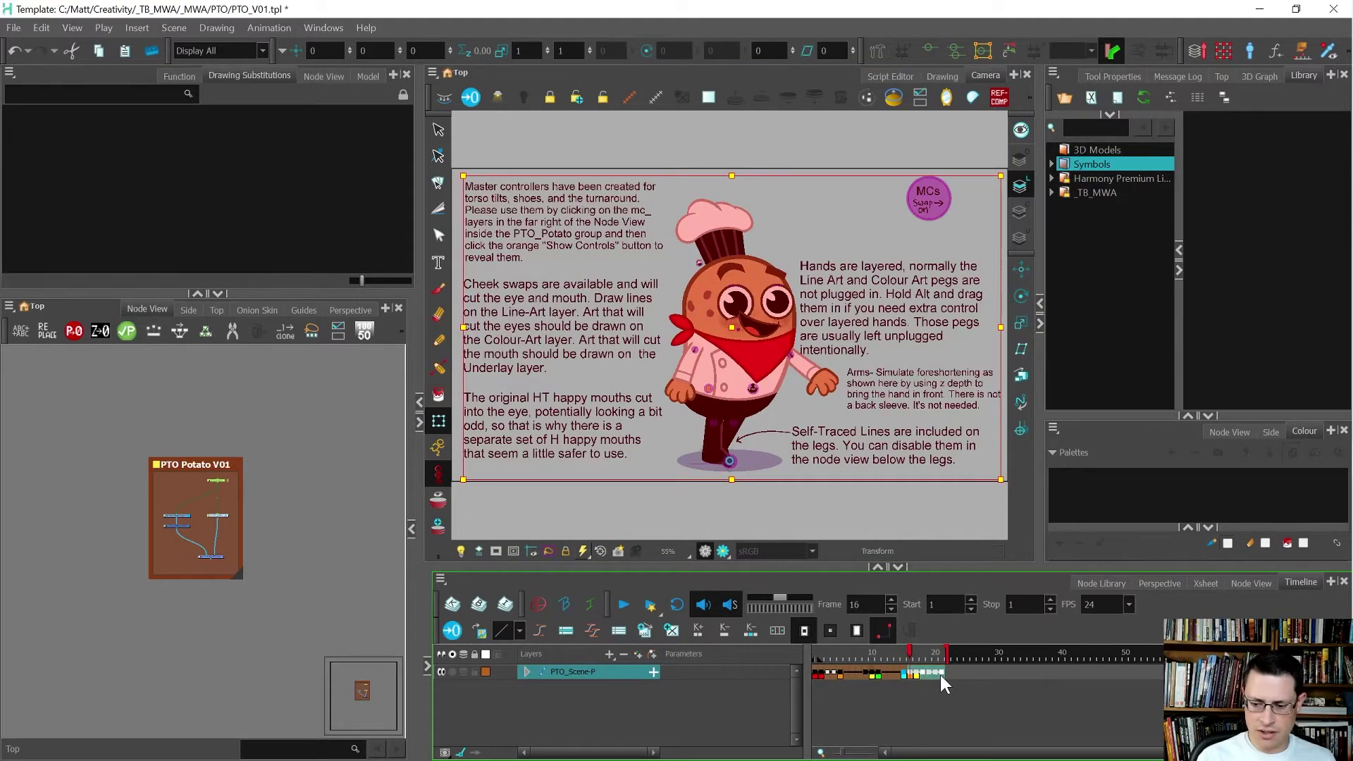
right_click(941, 674)
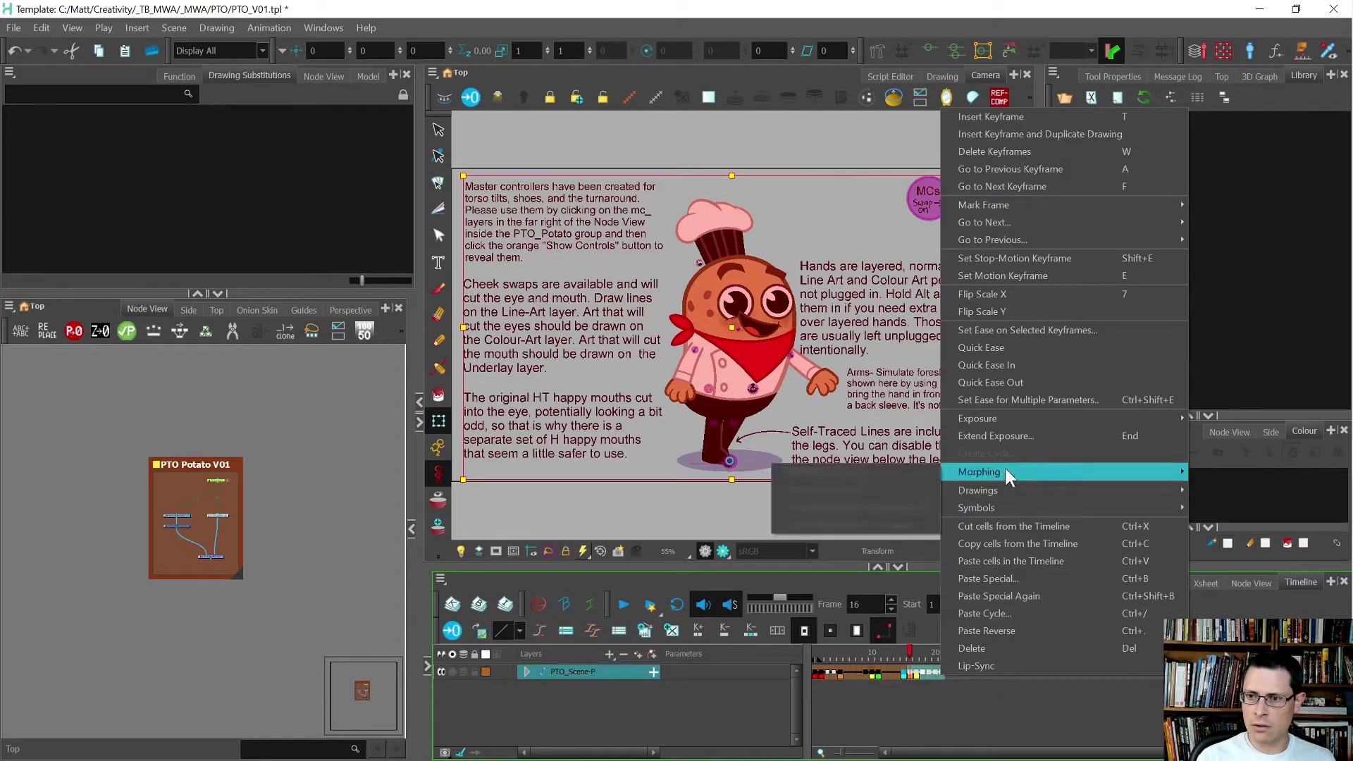
mouse_move(1044, 234)
mouse_move(1024, 201)
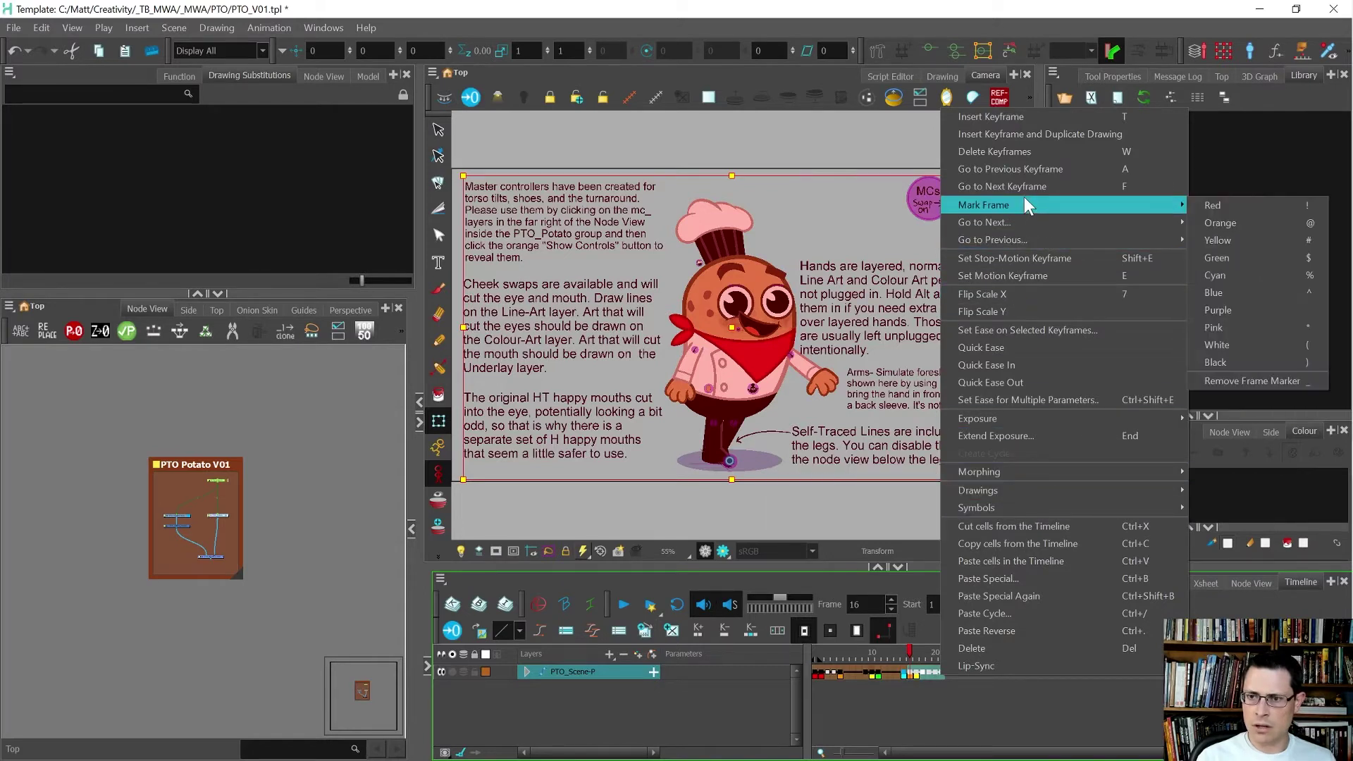
left_click(1247, 379)
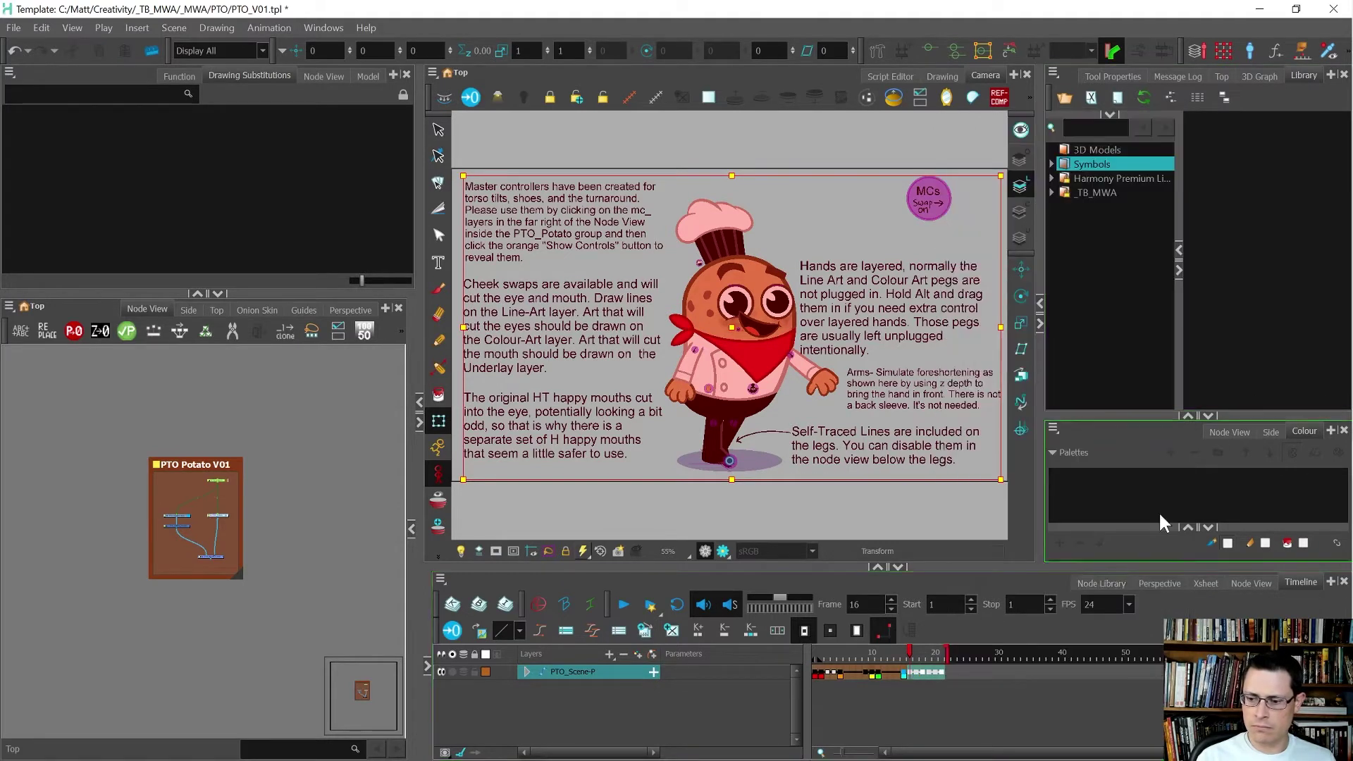
Step: Deselect the frame range and save the edited PTO_V01 template, accepting the action template warning
left_click(912, 662)
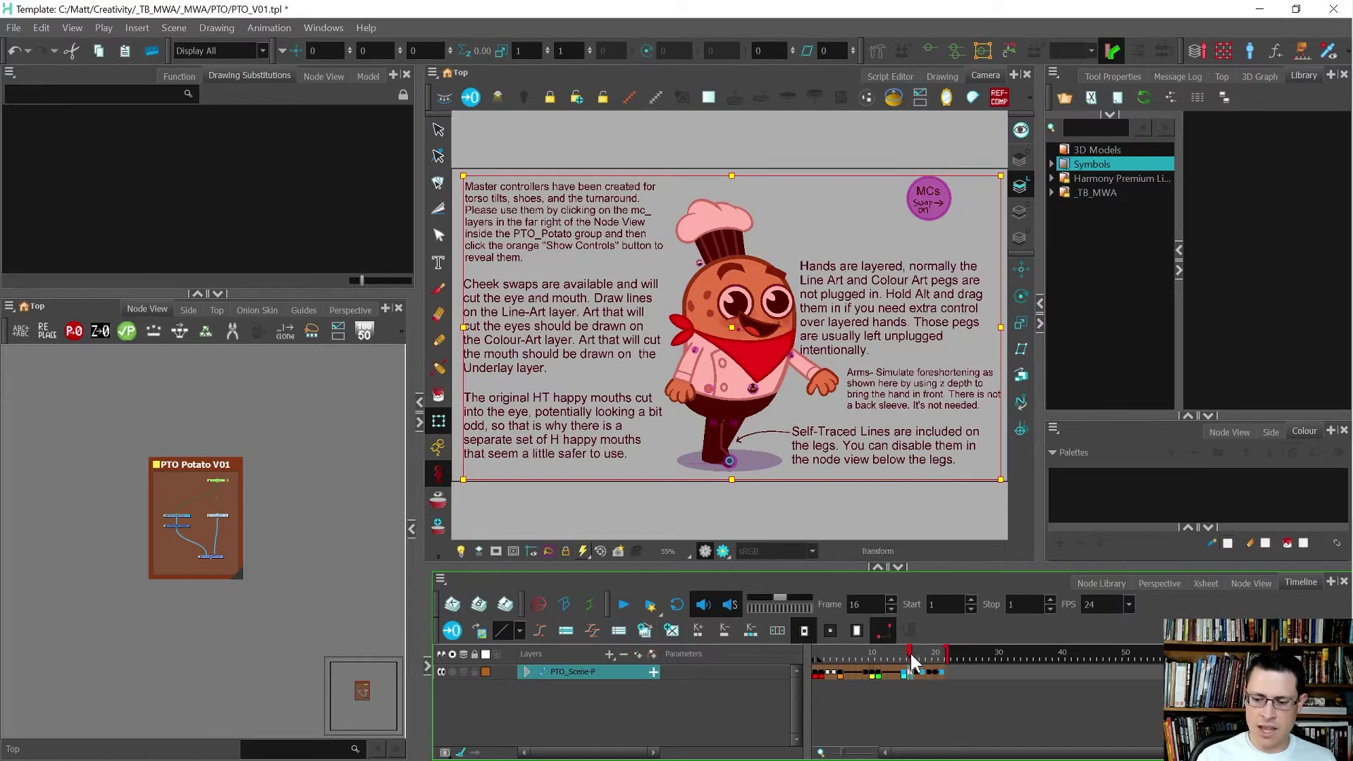
key("ctrl+s")
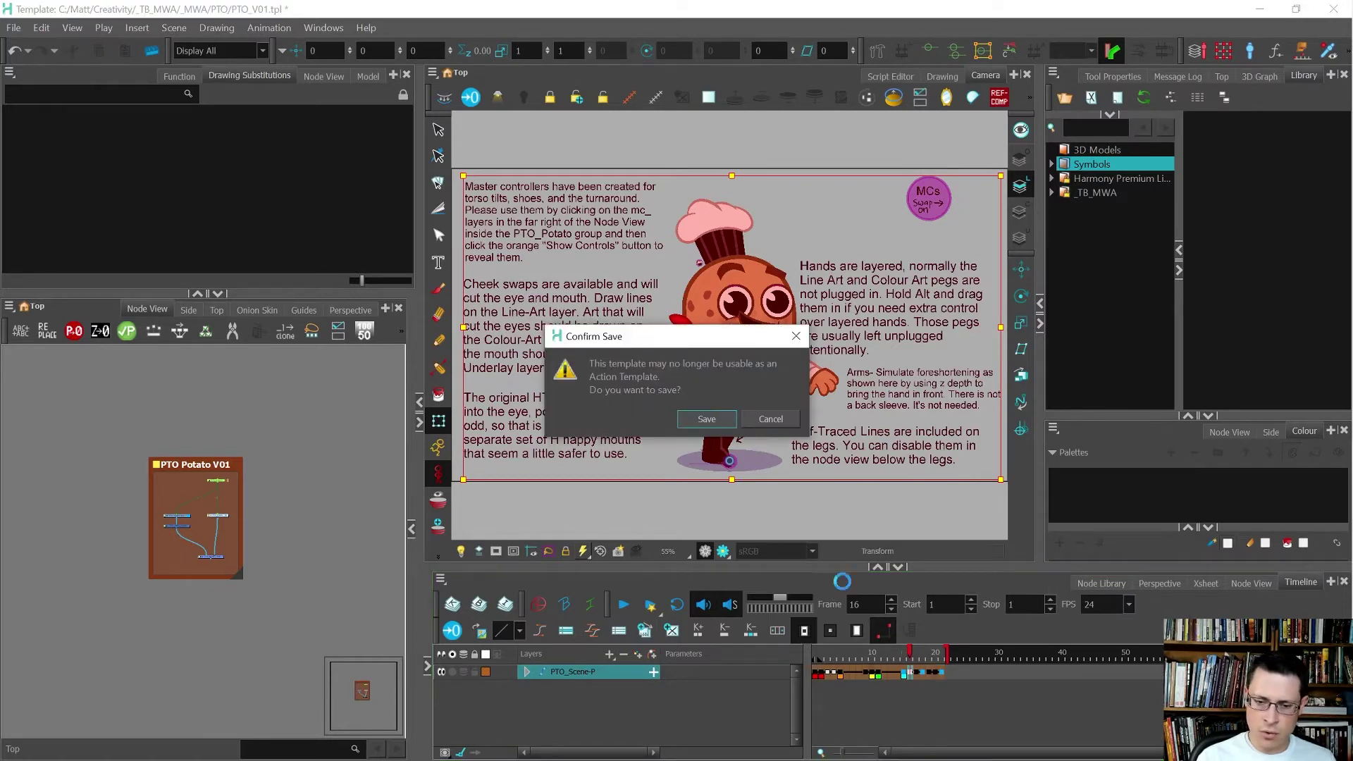
left_click(707, 420)
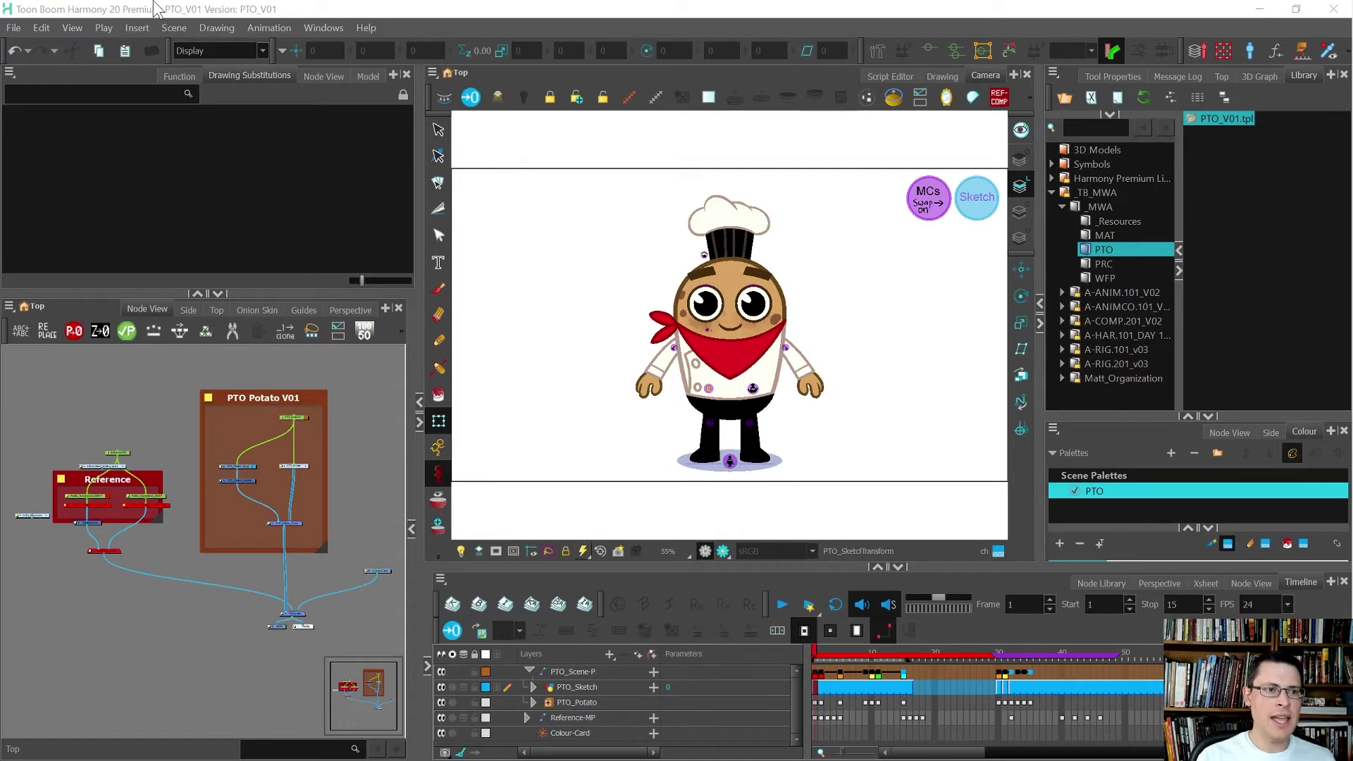
Step: Save the original rig scene under the new name PTO_V01_Build in the TB_Rig folder
left_click(12, 28)
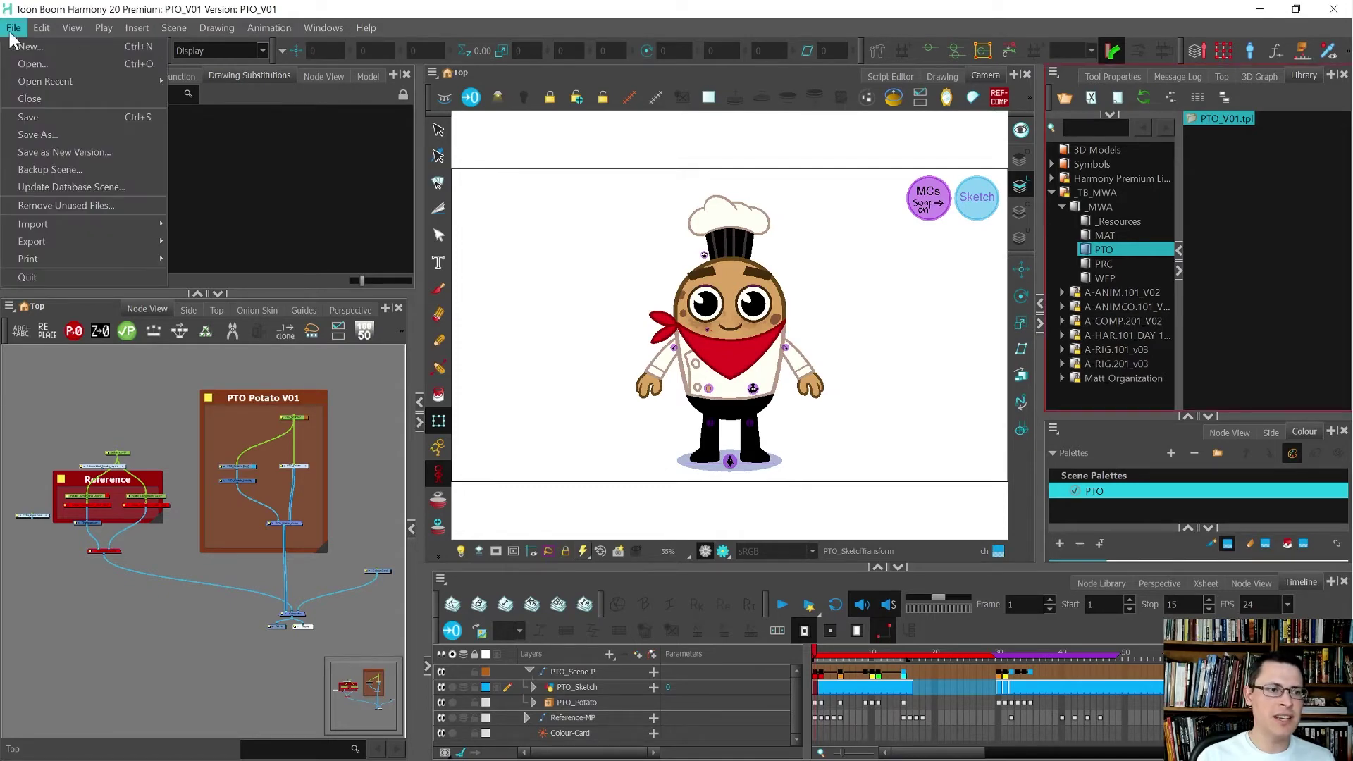
left_click(63, 133)
key("End")
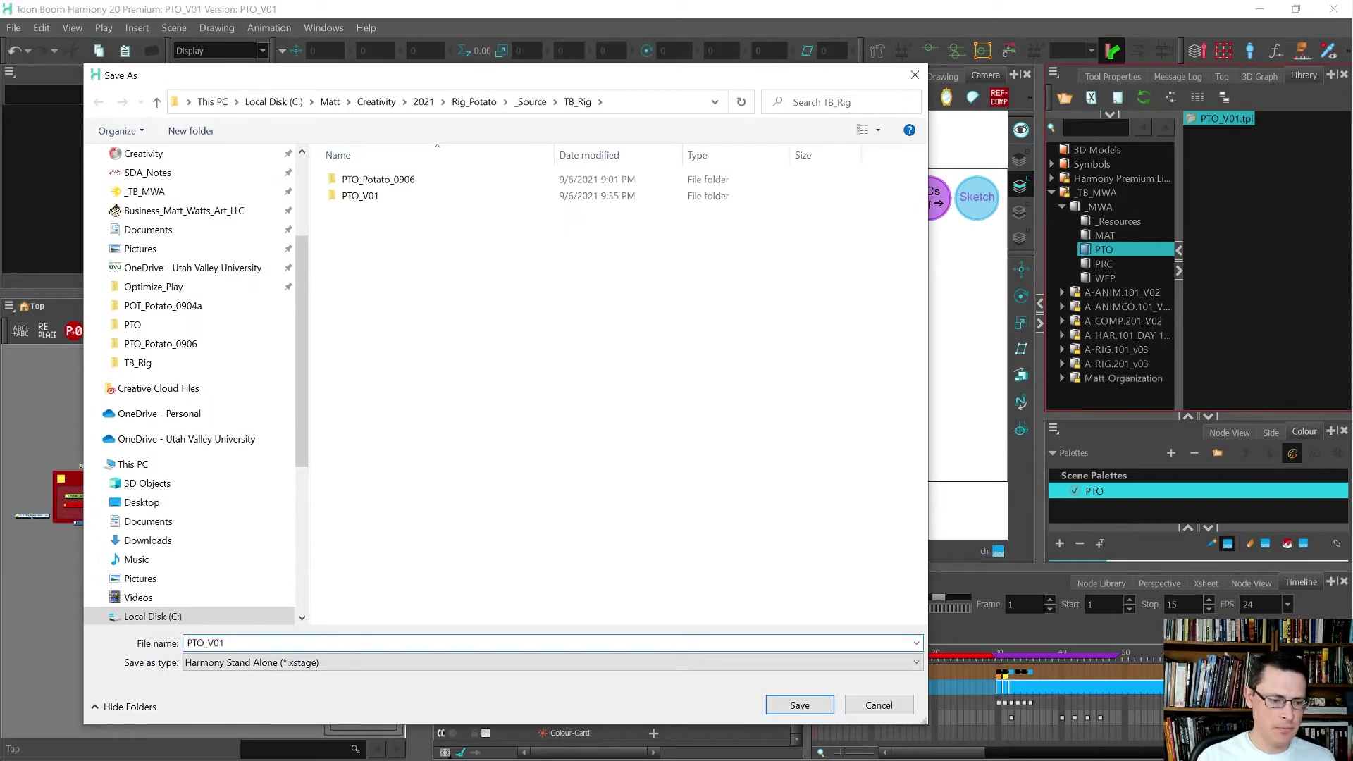
type("_")
type("Build")
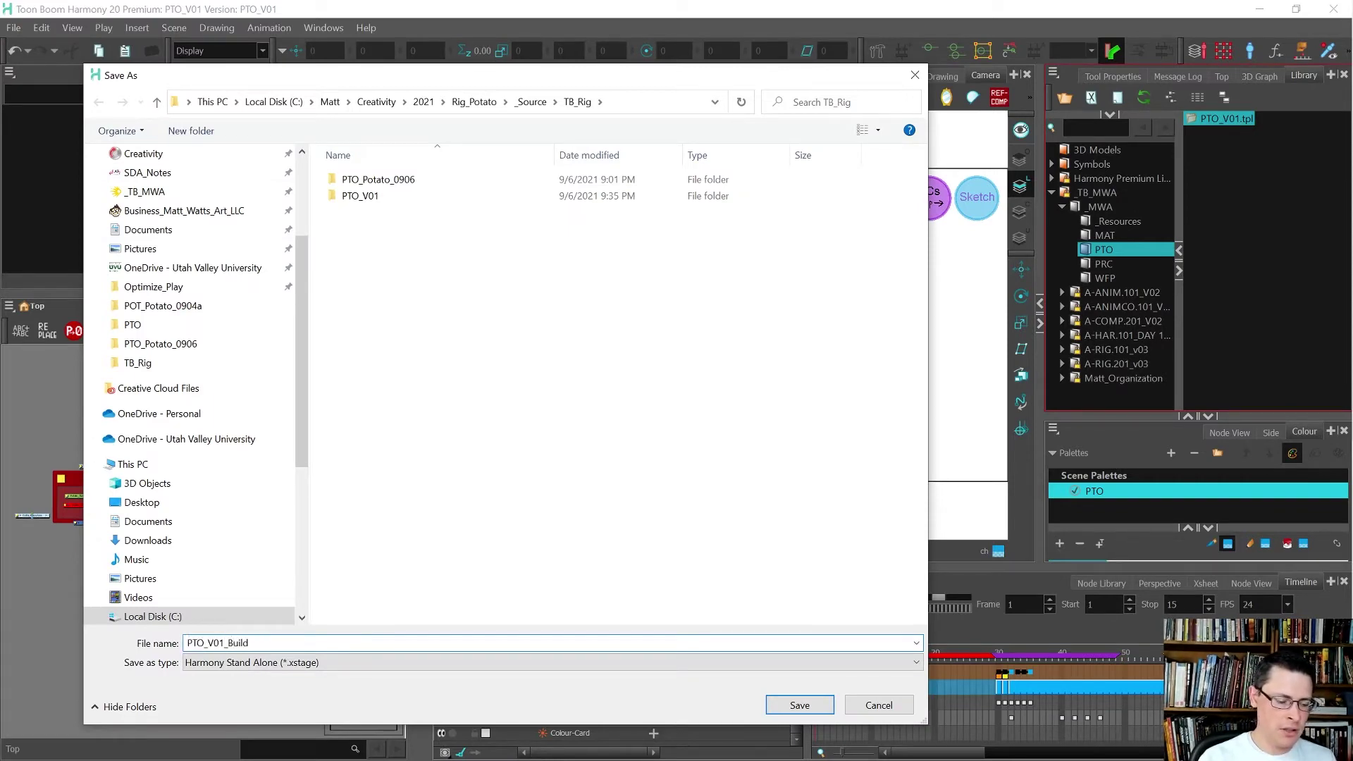
key("Return")
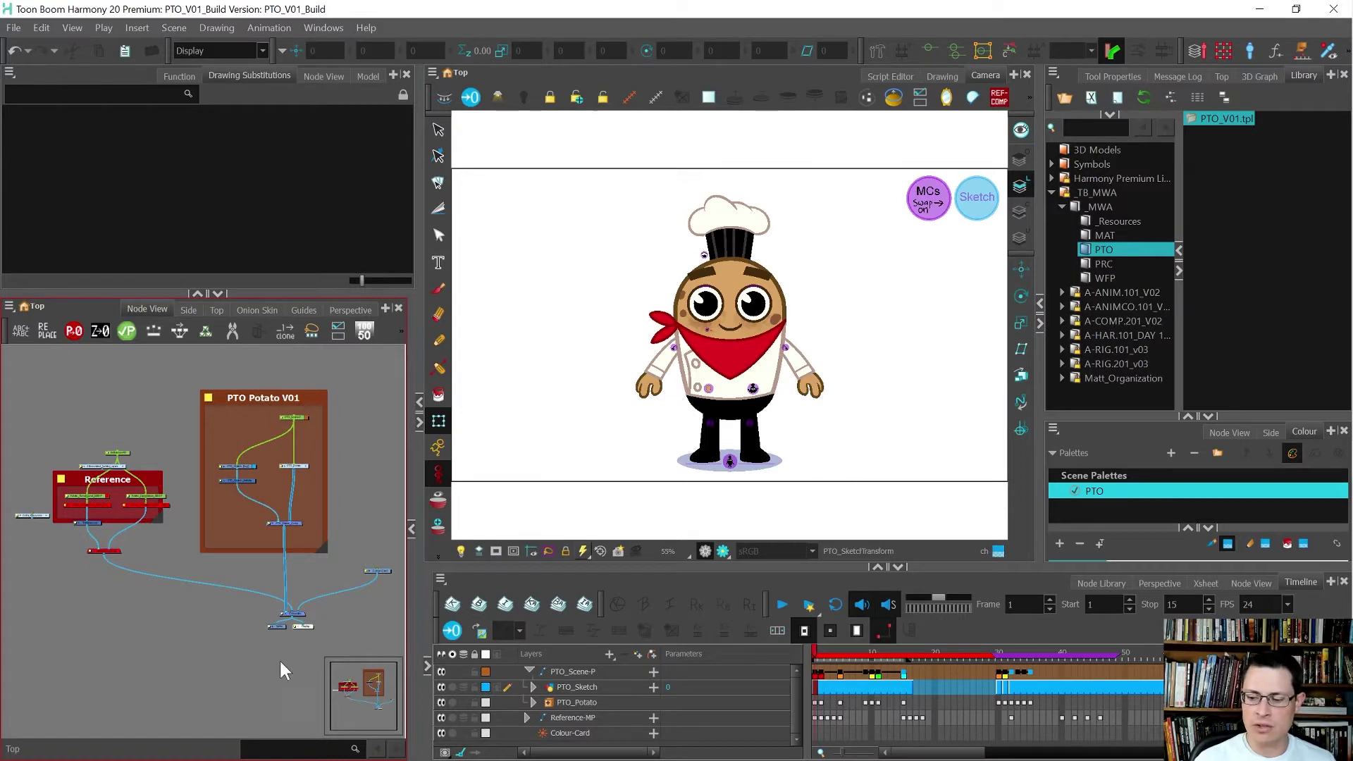
mouse_move(941, 753)
left_mouse_down()
mouse_move(1135, 757)
mouse_move(936, 758)
left_mouse_up()
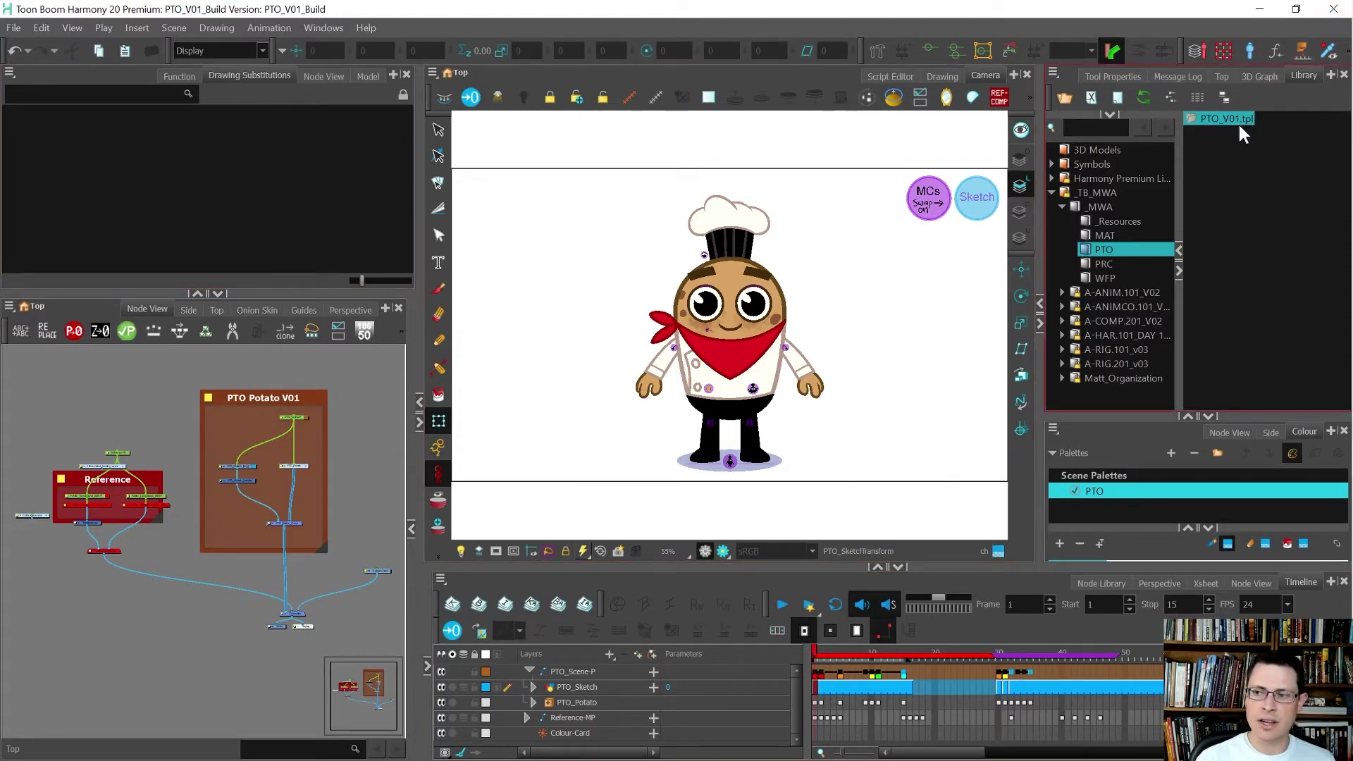
Step: Close the rig scene and create a new HDTV_1080p24 scene named PTO_Scene97 in the Save_To folder
left_click(1331, 12)
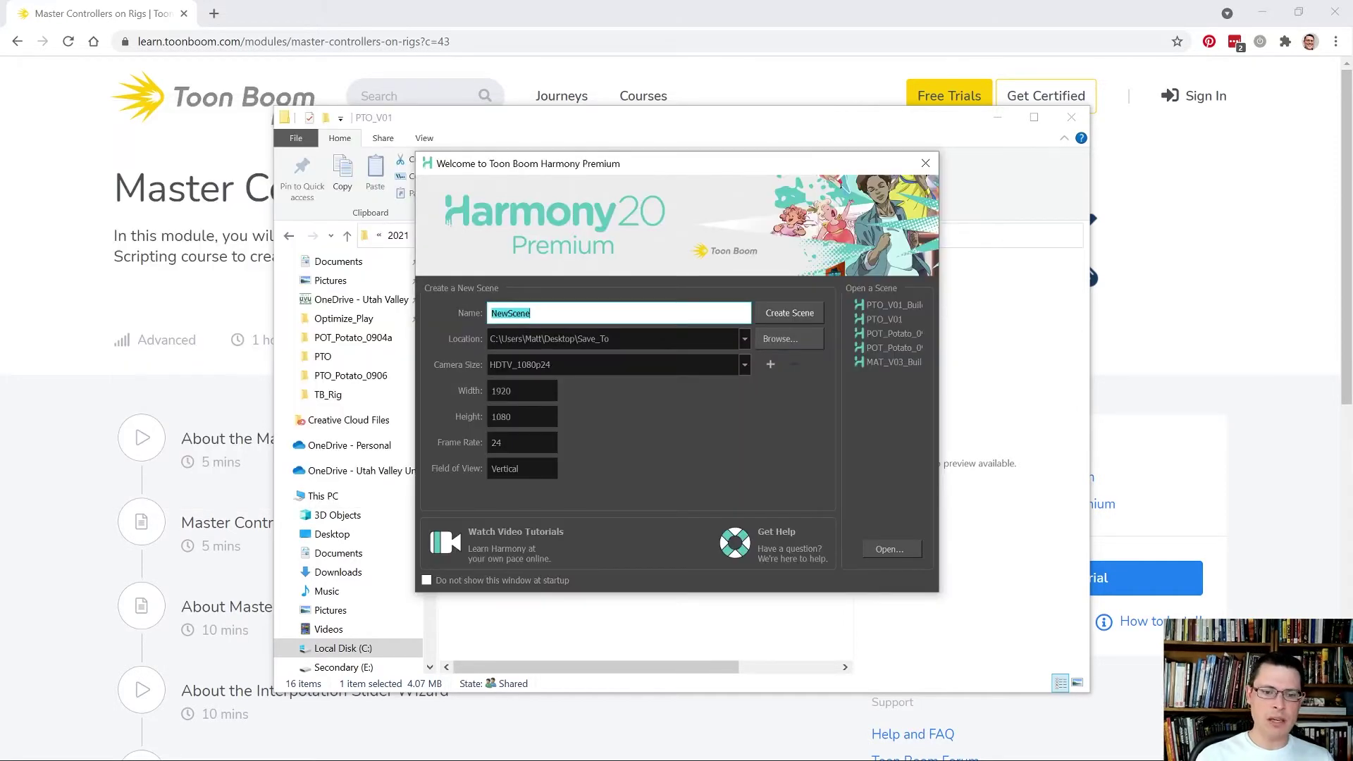
type("PTO_Sc")
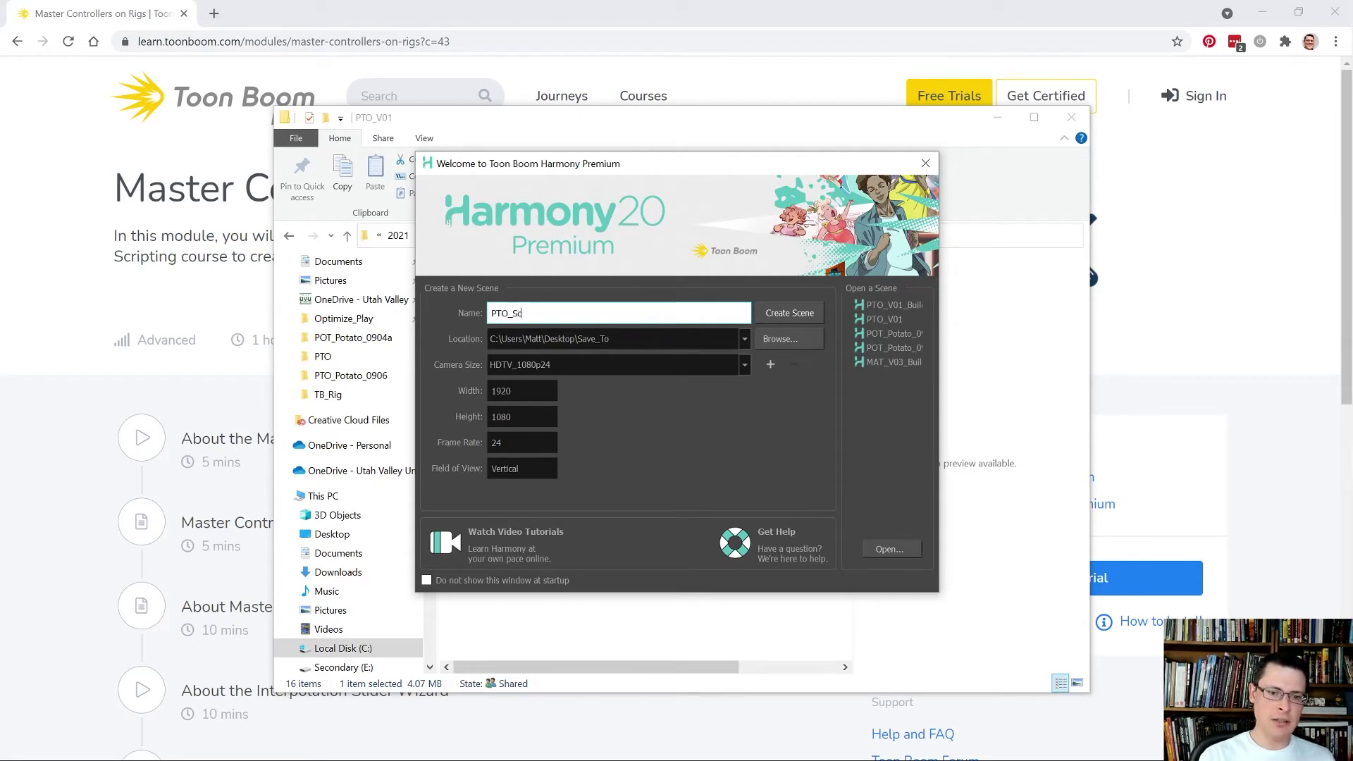
type("ene97")
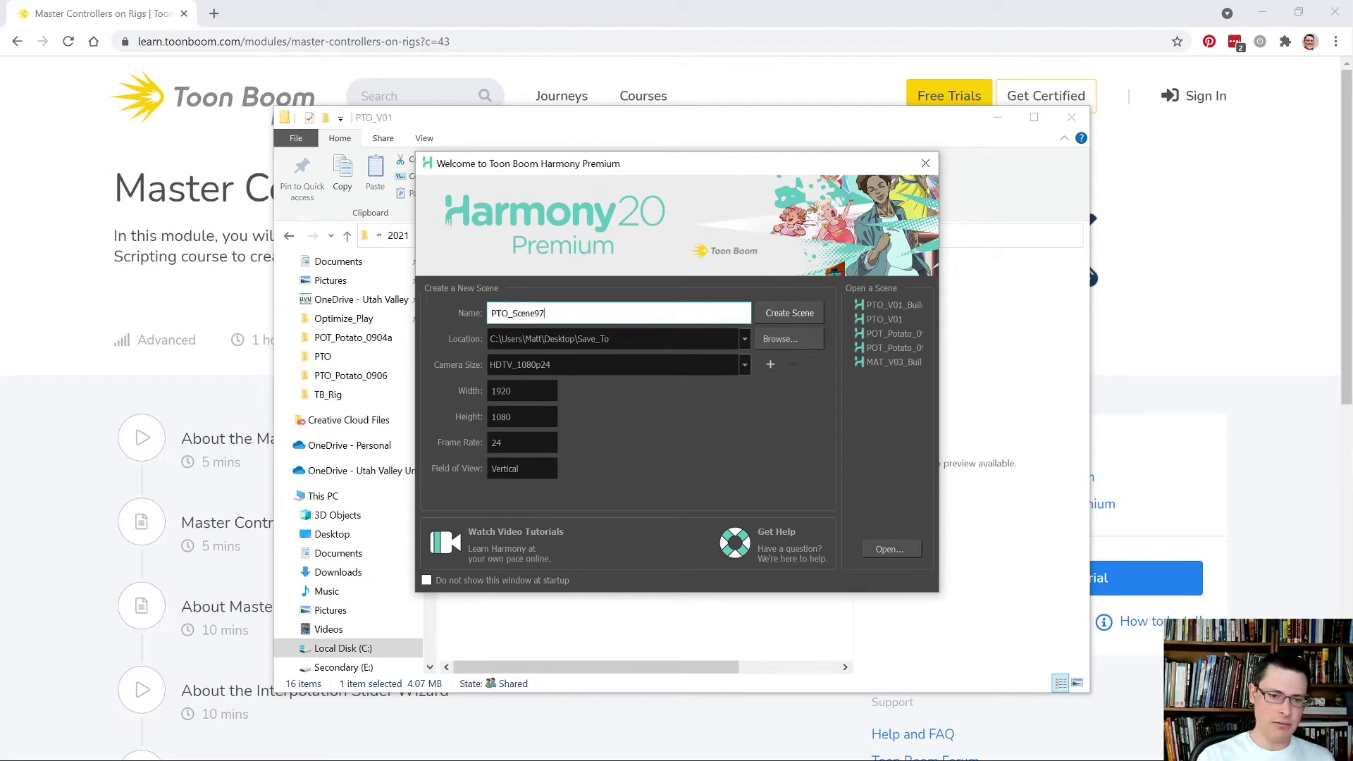
left_click(767, 318)
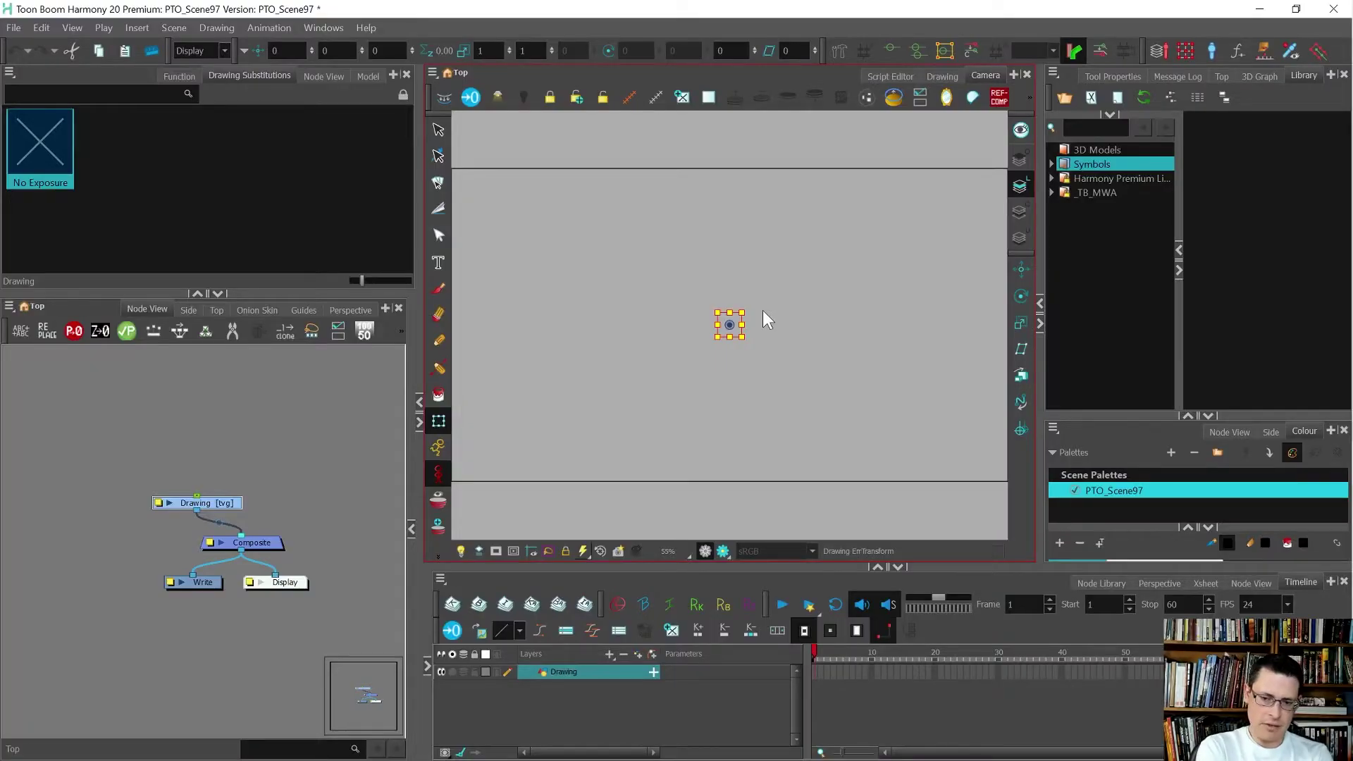
Step: Delete the default Drawing node together with its drawing files and element folders
left_click_drag(197, 407, 142, 514)
key("Delete")
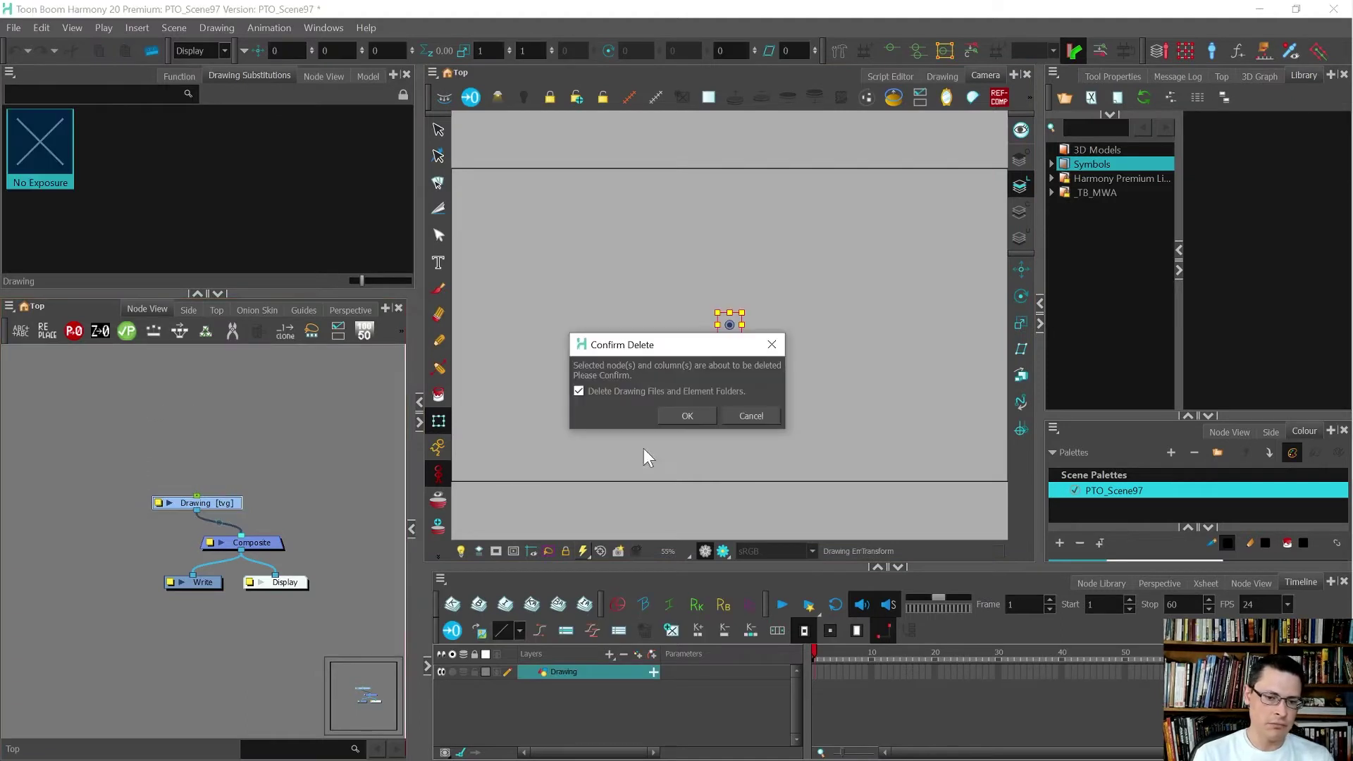
left_click(687, 416)
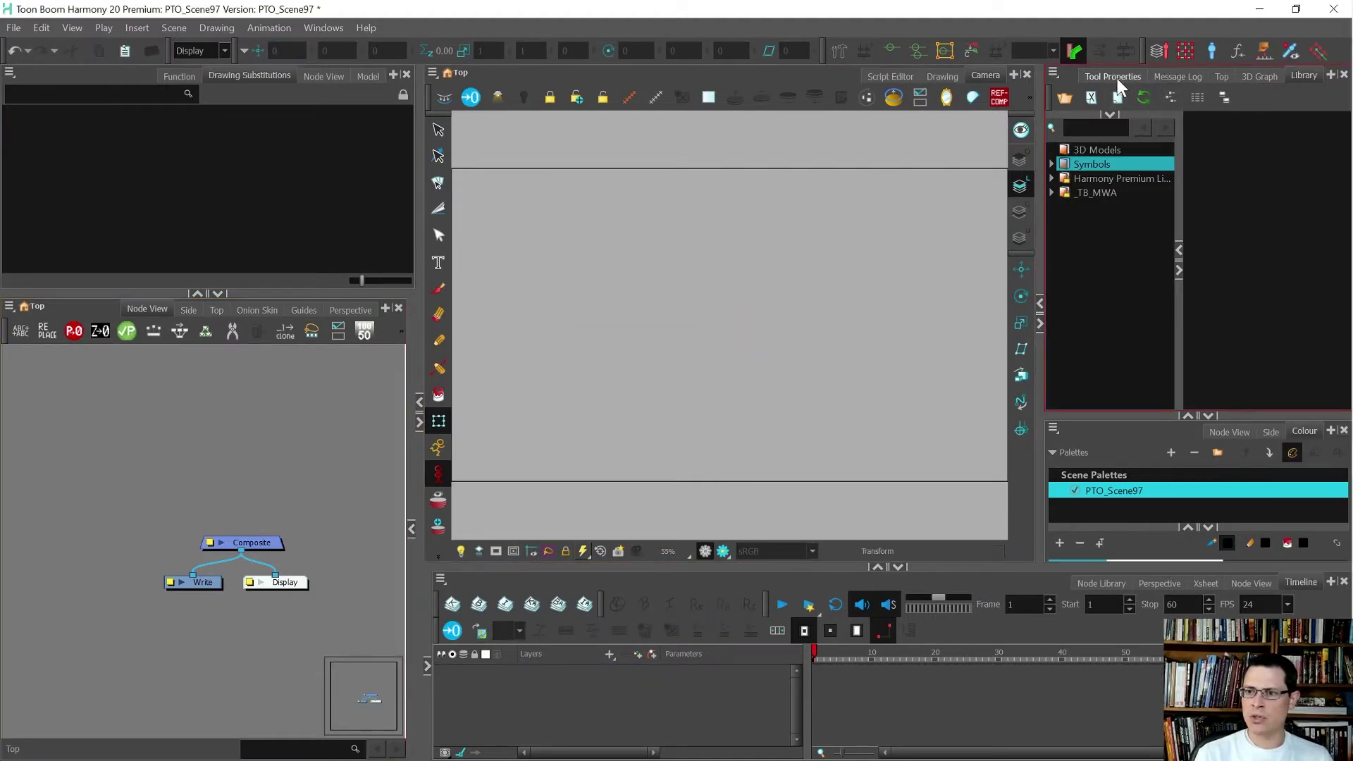
Step: Find PTO_V01.tpl in the library's _TB_MWA/_MWA/PTO folder and import it into the node network above the Composite
left_click(1076, 194)
left_click(1052, 192)
left_click(1062, 206)
left_click(1091, 262)
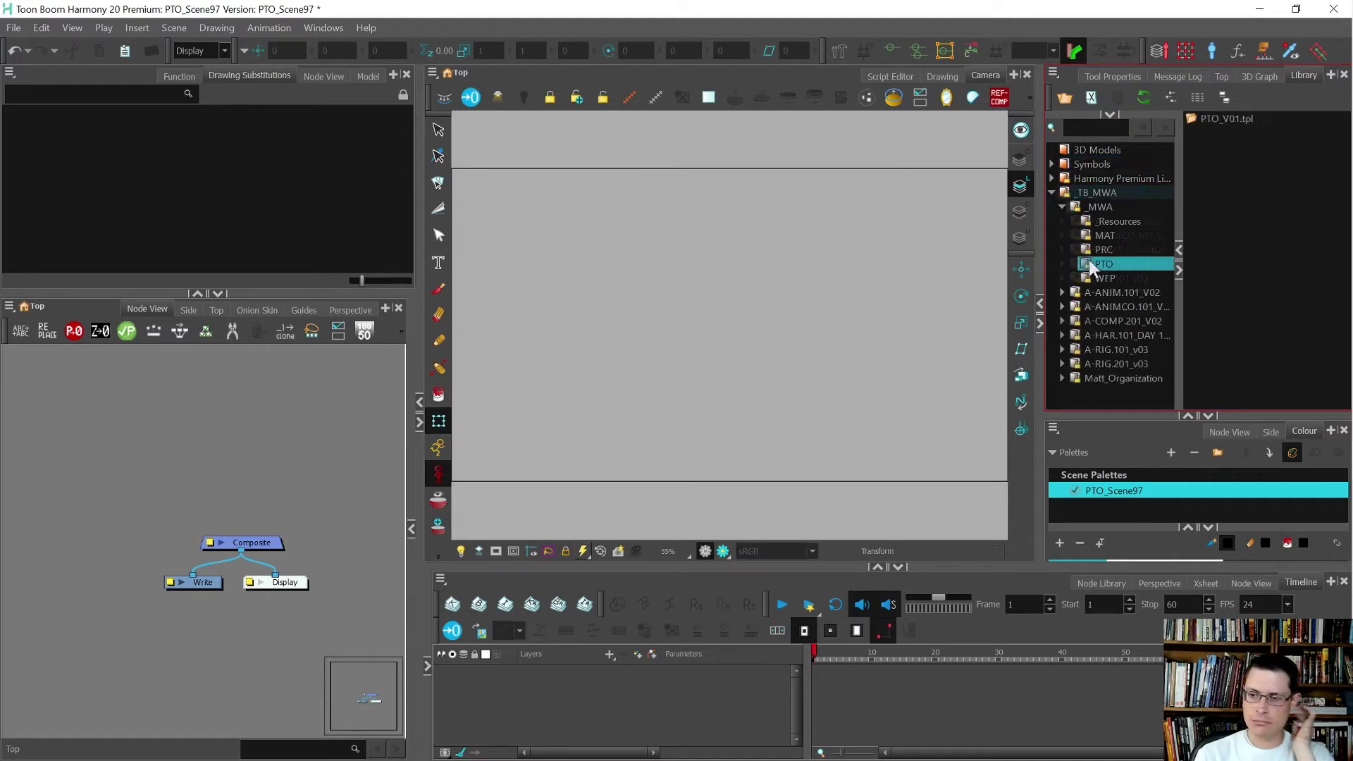
left_click(1230, 120)
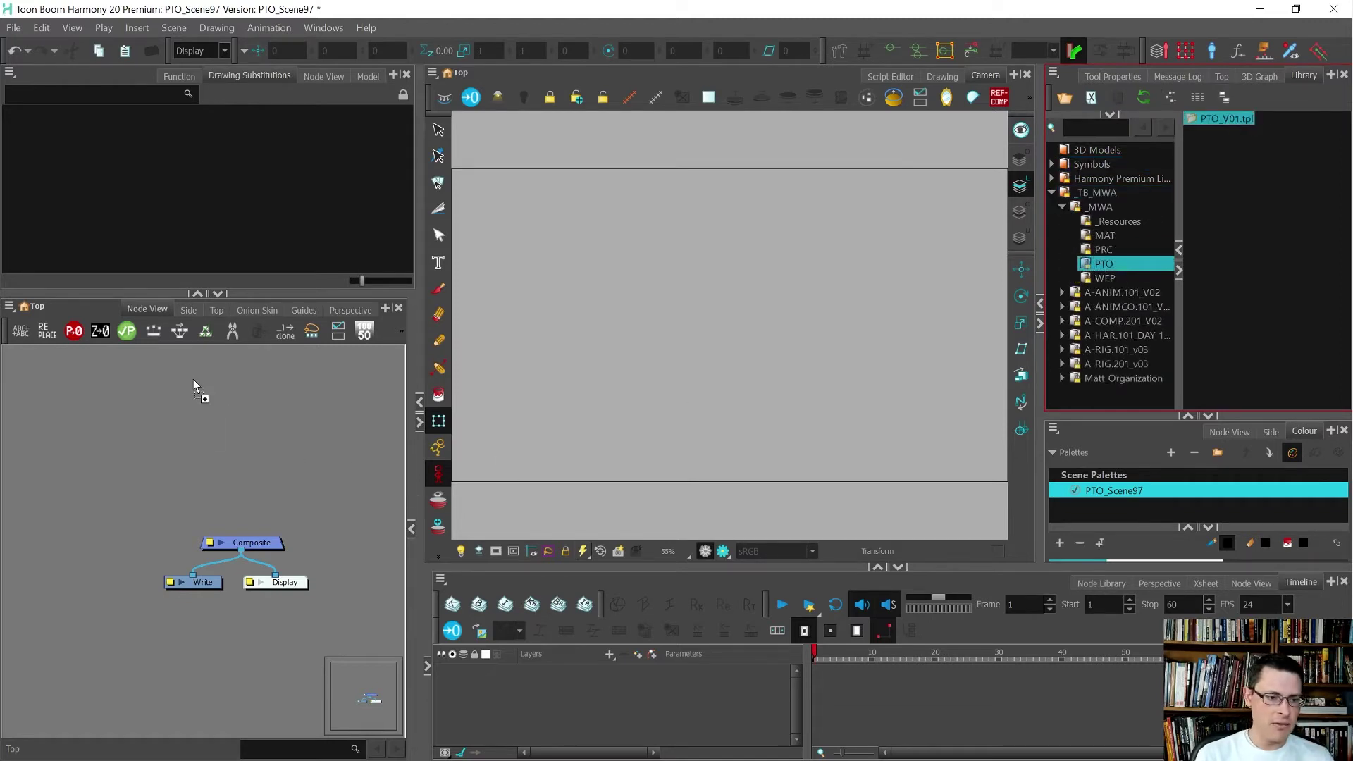
left_click_drag(194, 383, 185, 363)
Step: Connect the output of the PTO_Master_Comp node to the scene's Composite node
scroll(202, 430, "down", 3)
scroll(205, 415, "up", 3)
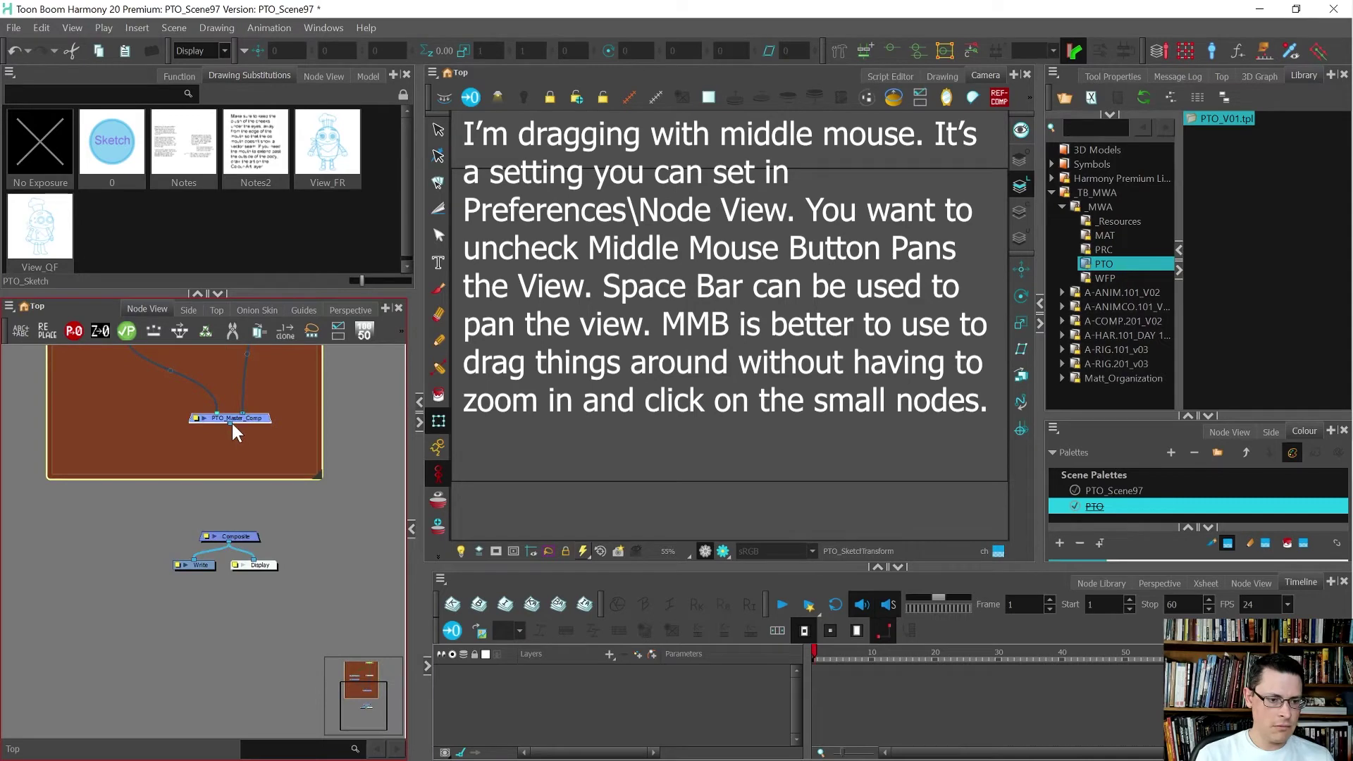
left_click_drag(237, 518, 231, 534)
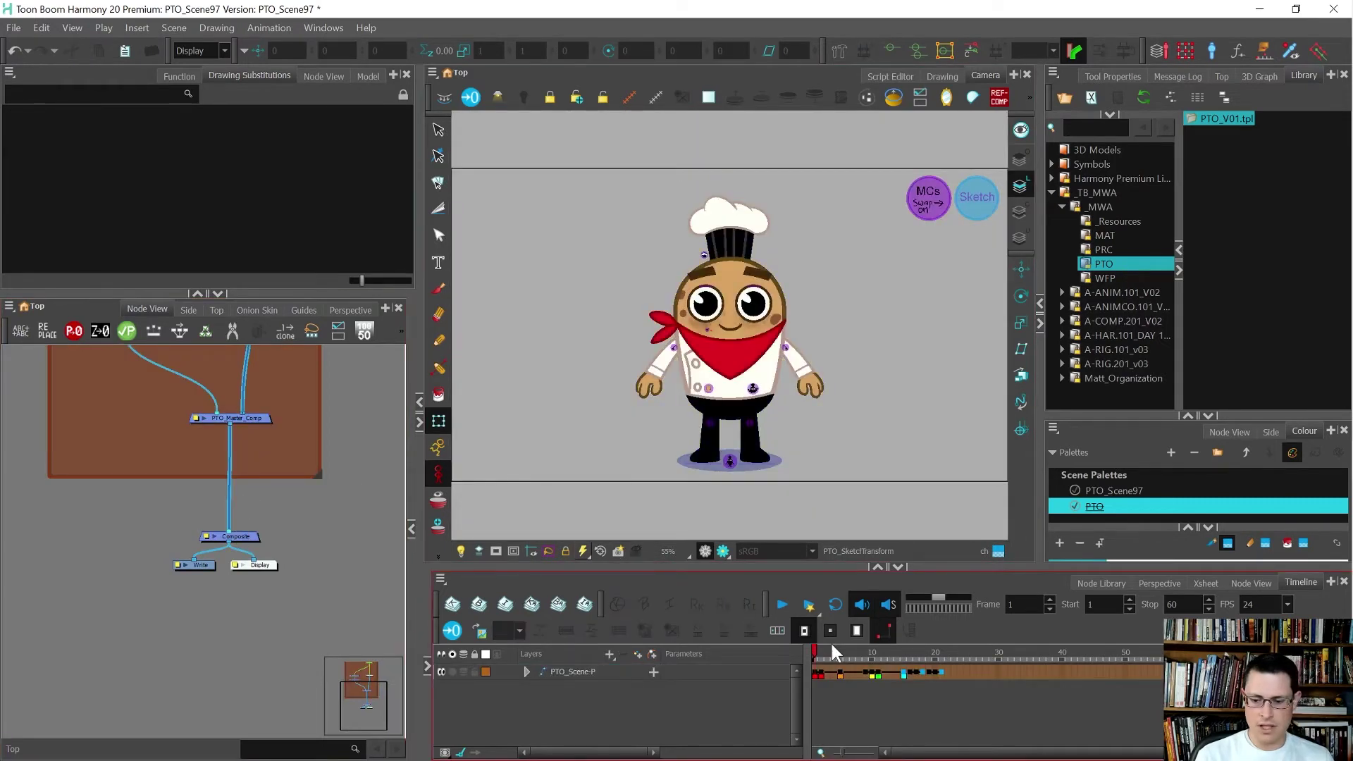
Step: Step forward through the imported rig's turnaround poses and back to frame 2 to check them
key("period")
key("period")
key("period")
key("period")
key("period")
key("period")
key("period")
key("period")
key("period")
key("period")
key("period")
key("period")
key("period")
key("period")
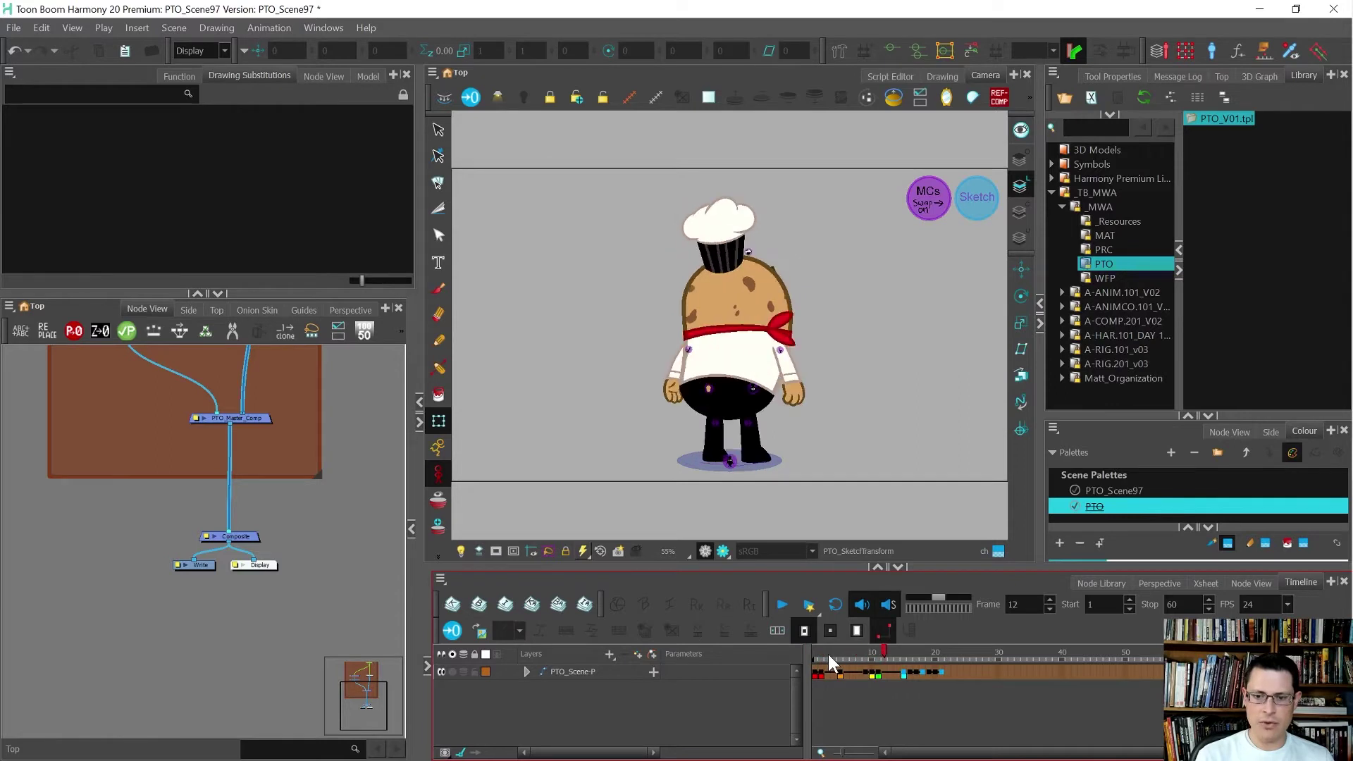
key("comma")
key("comma")
key("comma")
key("comma")
key("comma")
key("comma")
key("comma")
key("comma")
key("comma")
key("comma")
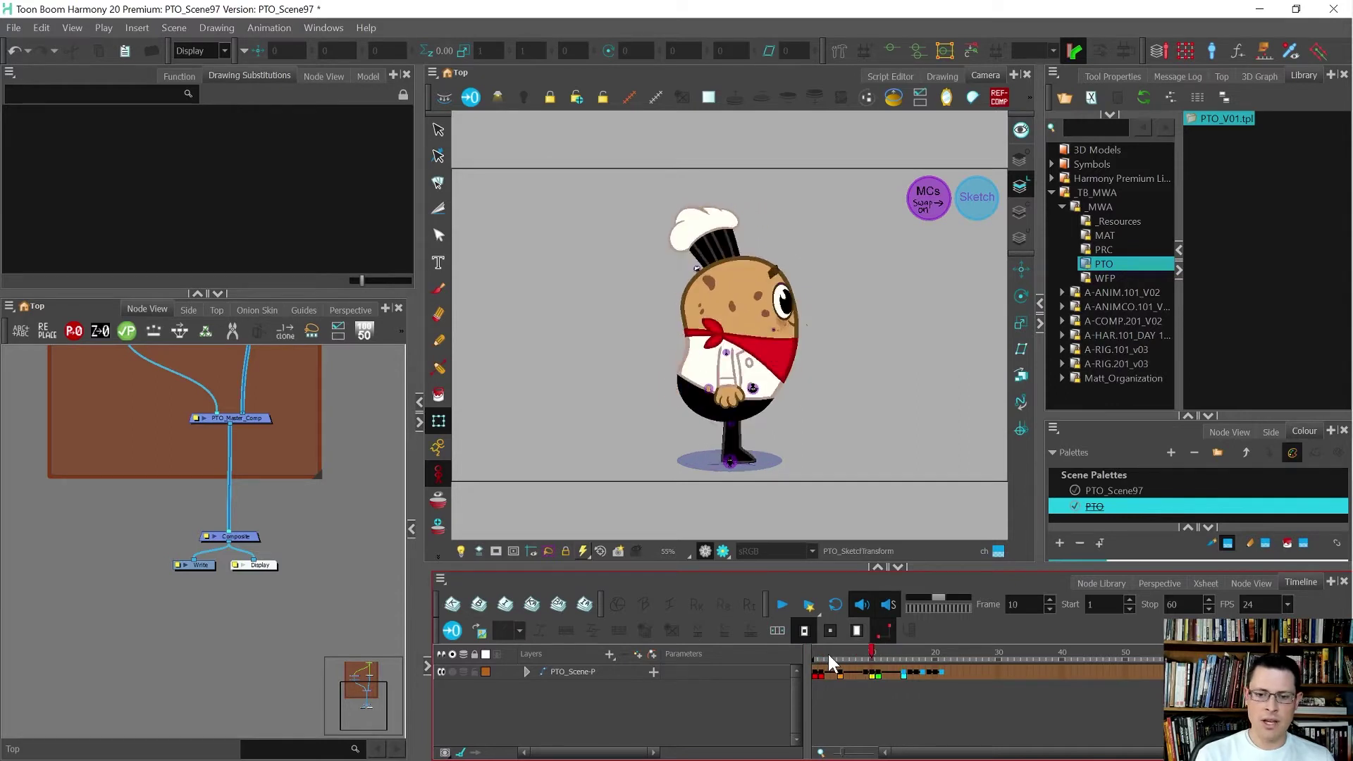
key("comma")
key("comma")
key("comma")
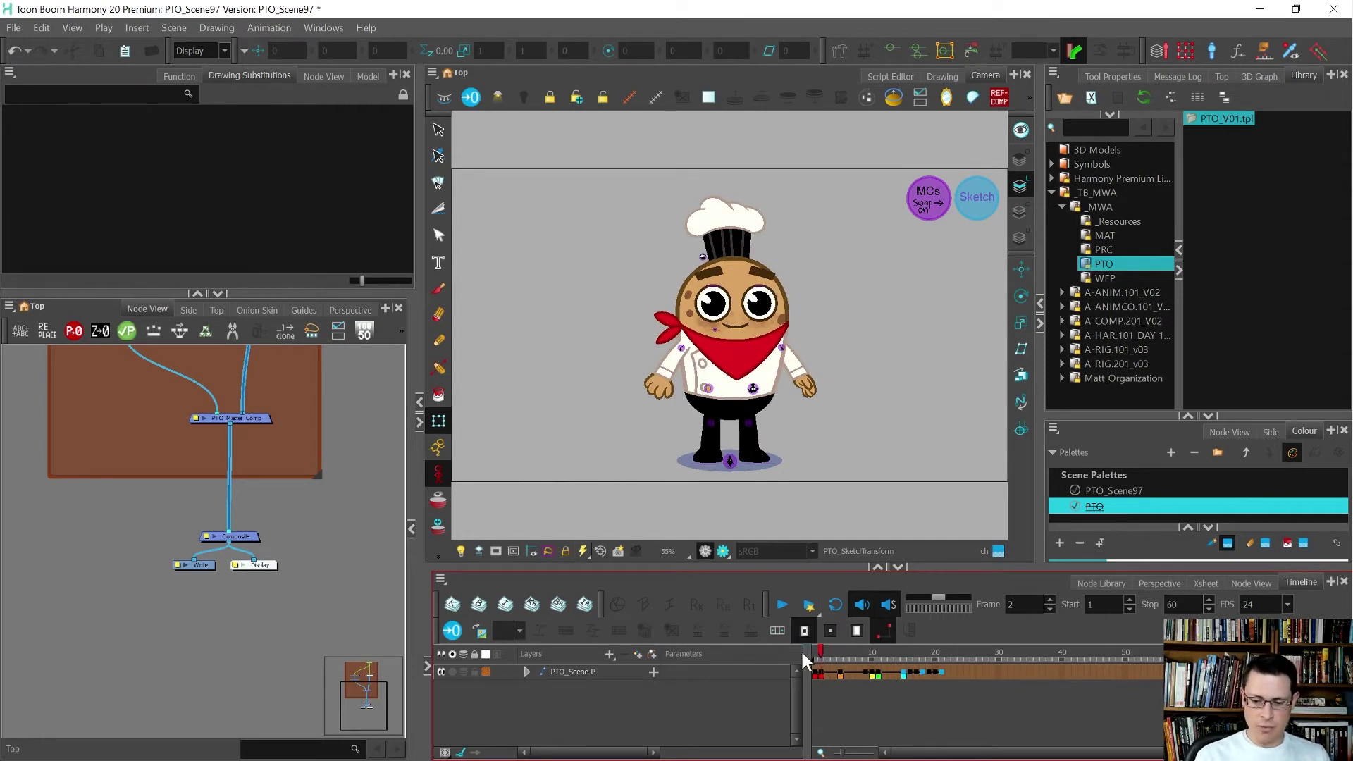
Step: Extend the scene length to 80 frames on the timeline
left_click(815, 674)
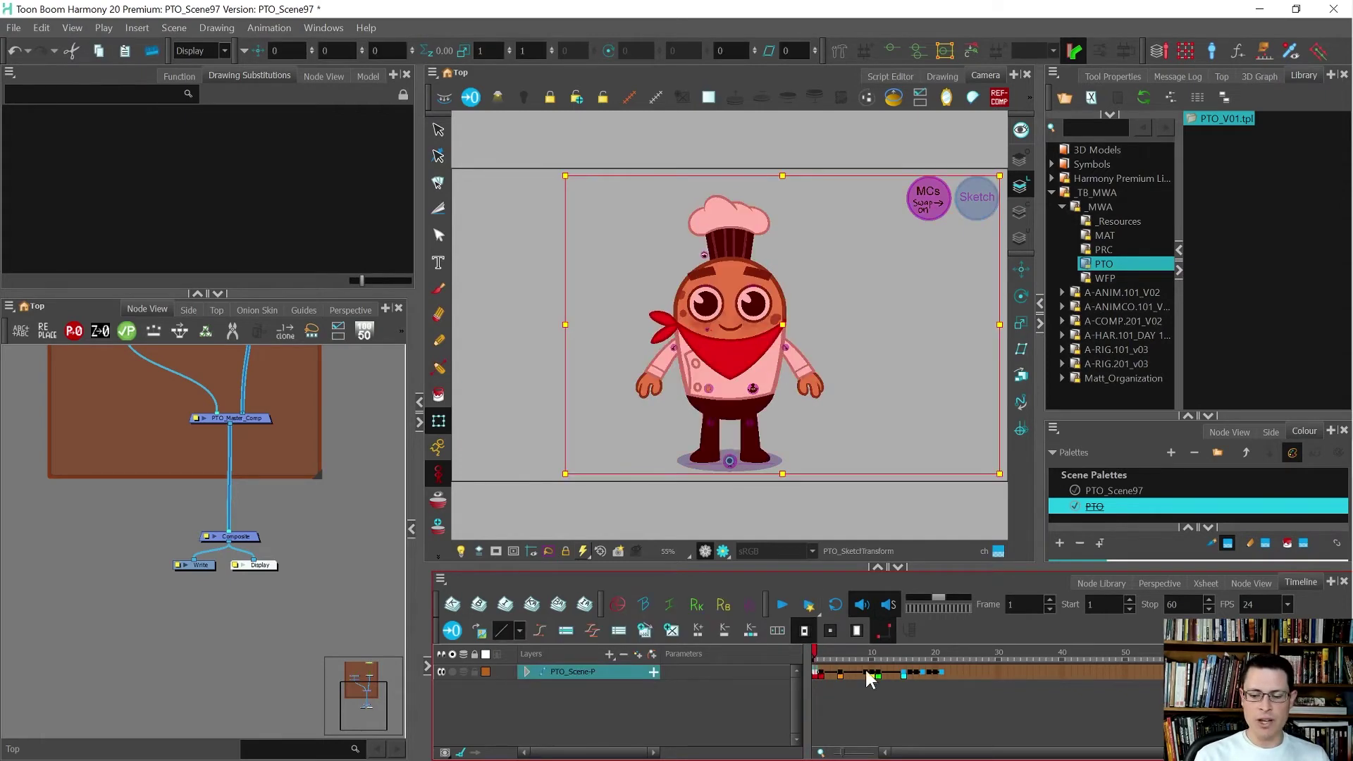
left_click(941, 672, "shift")
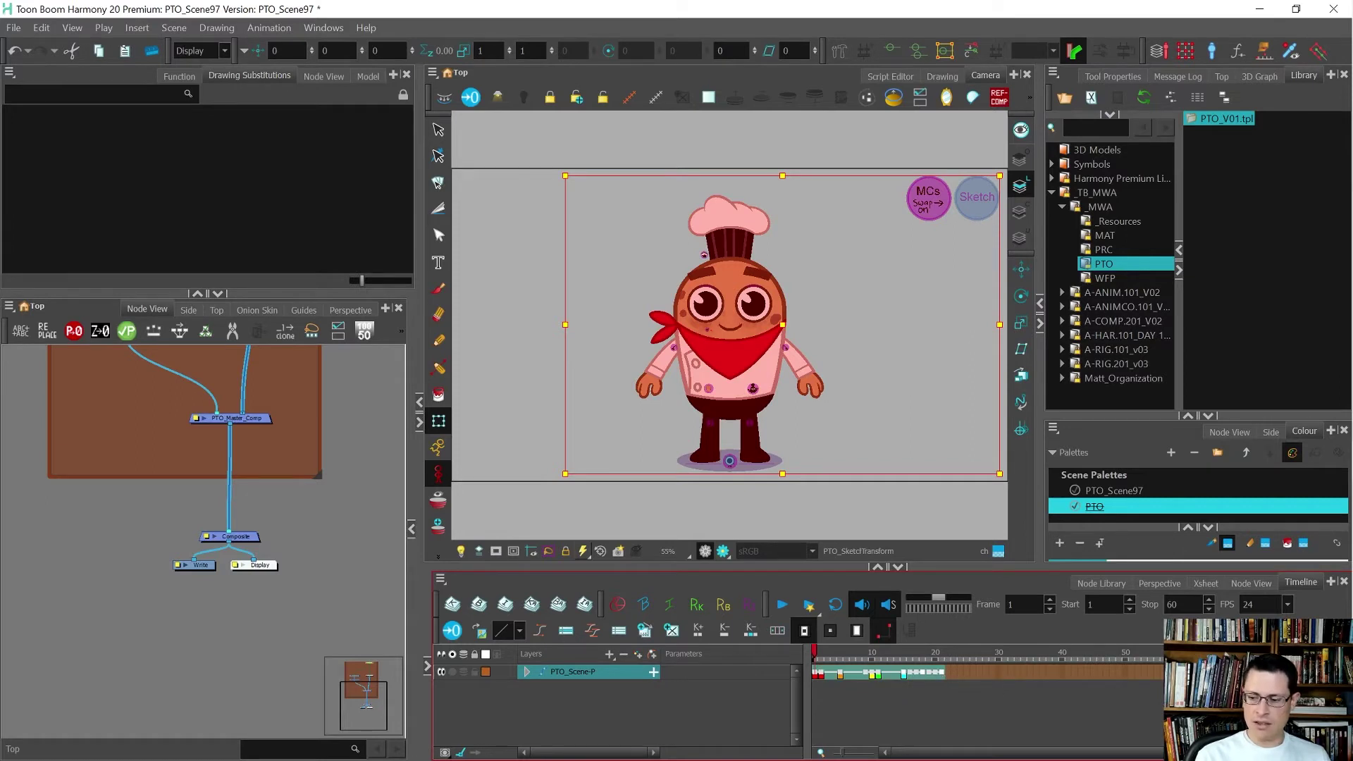
left_click_drag(1192, 654, 1307, 654)
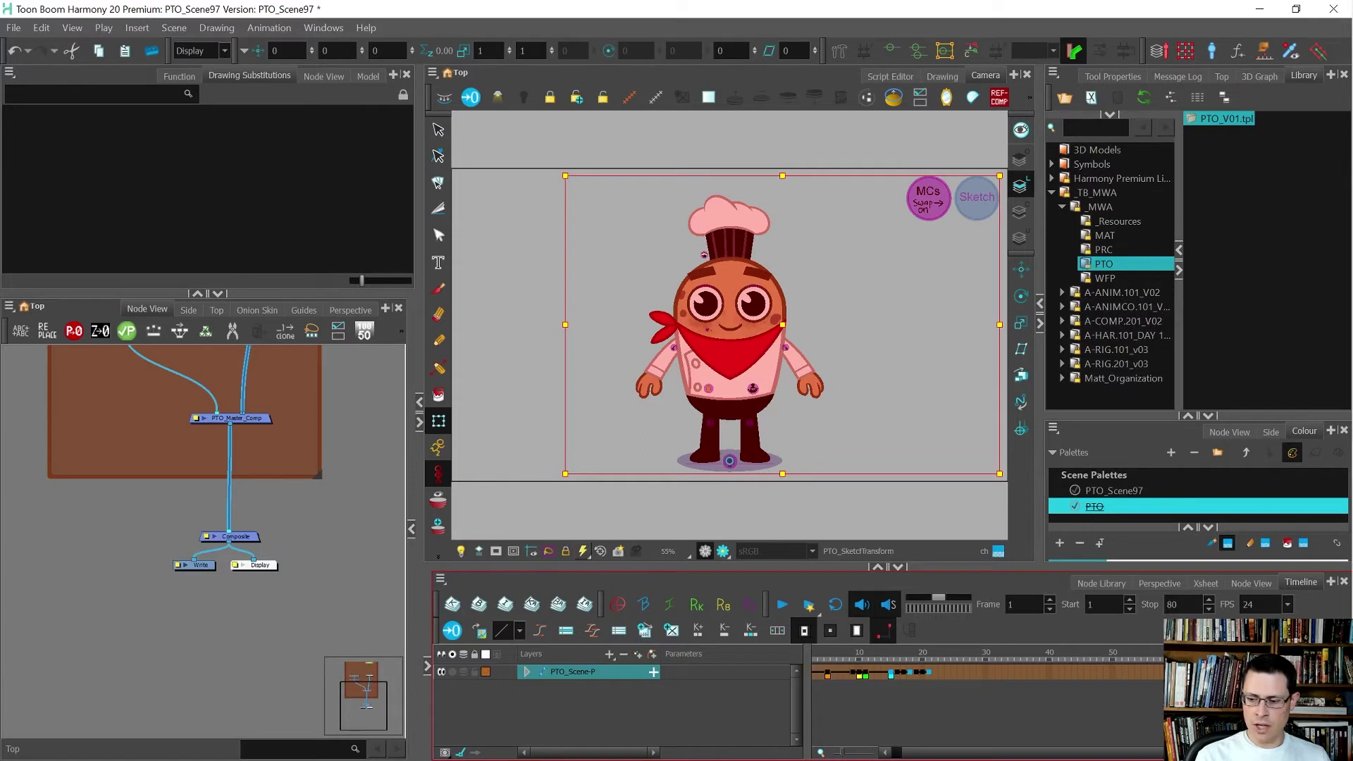
Step: Mark frame 60 on the timeline with a cyan marker named Final Frame 60
left_click(1176, 654)
right_click(1176, 654)
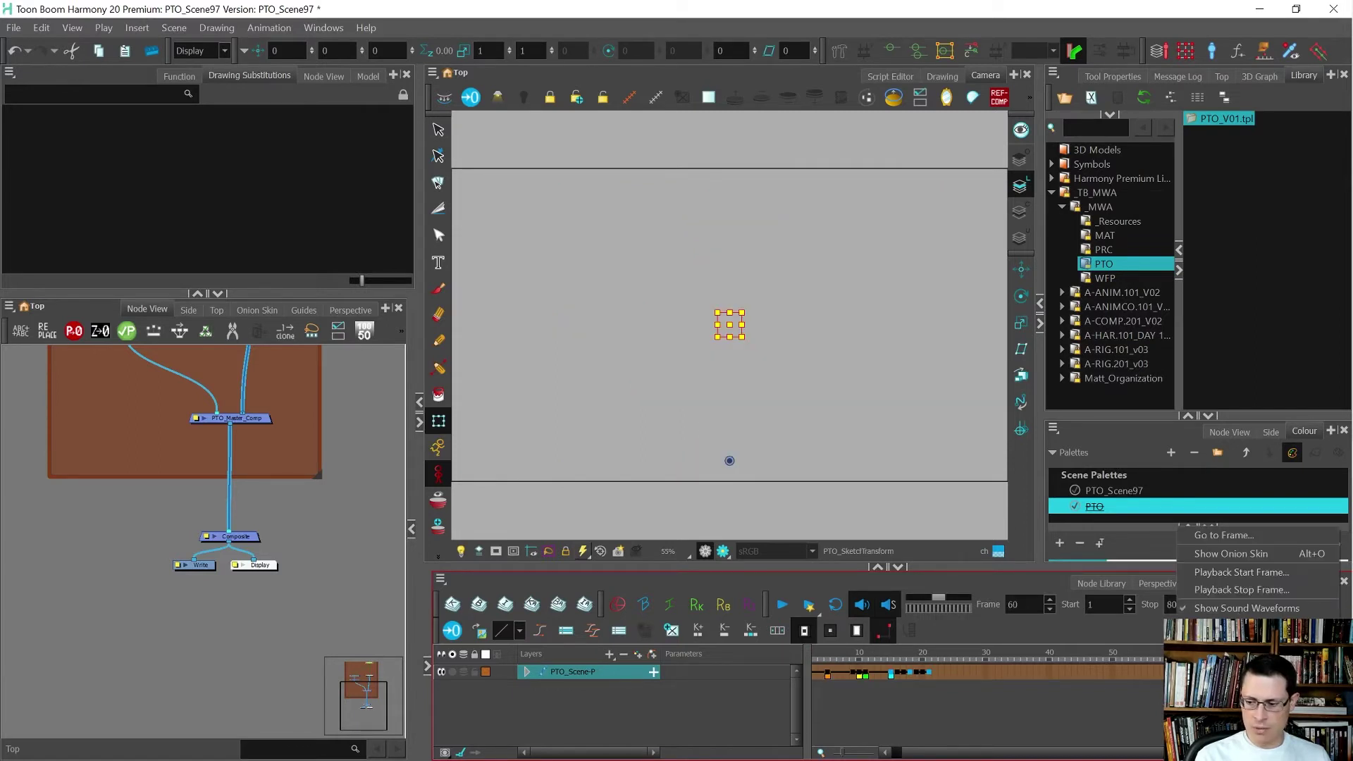
mouse_move(1227, 645)
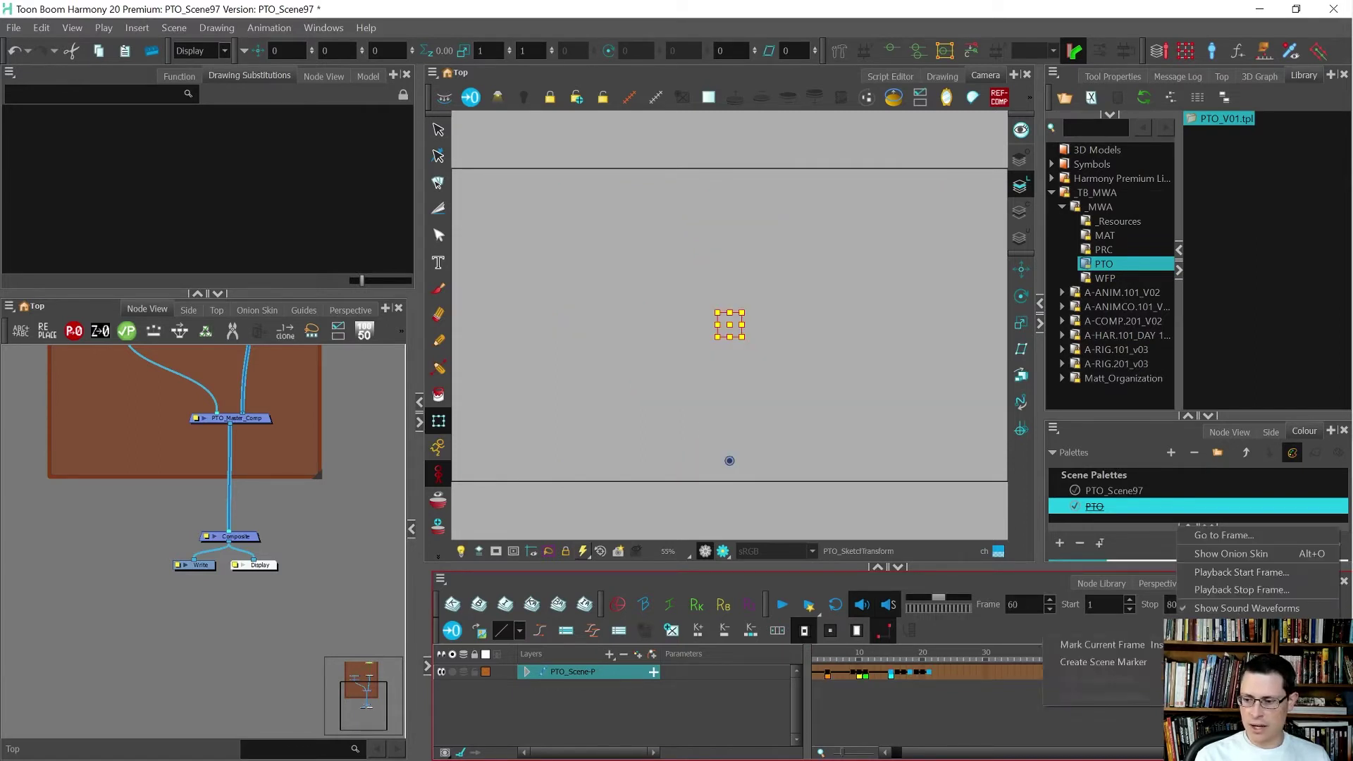
left_click(1142, 644)
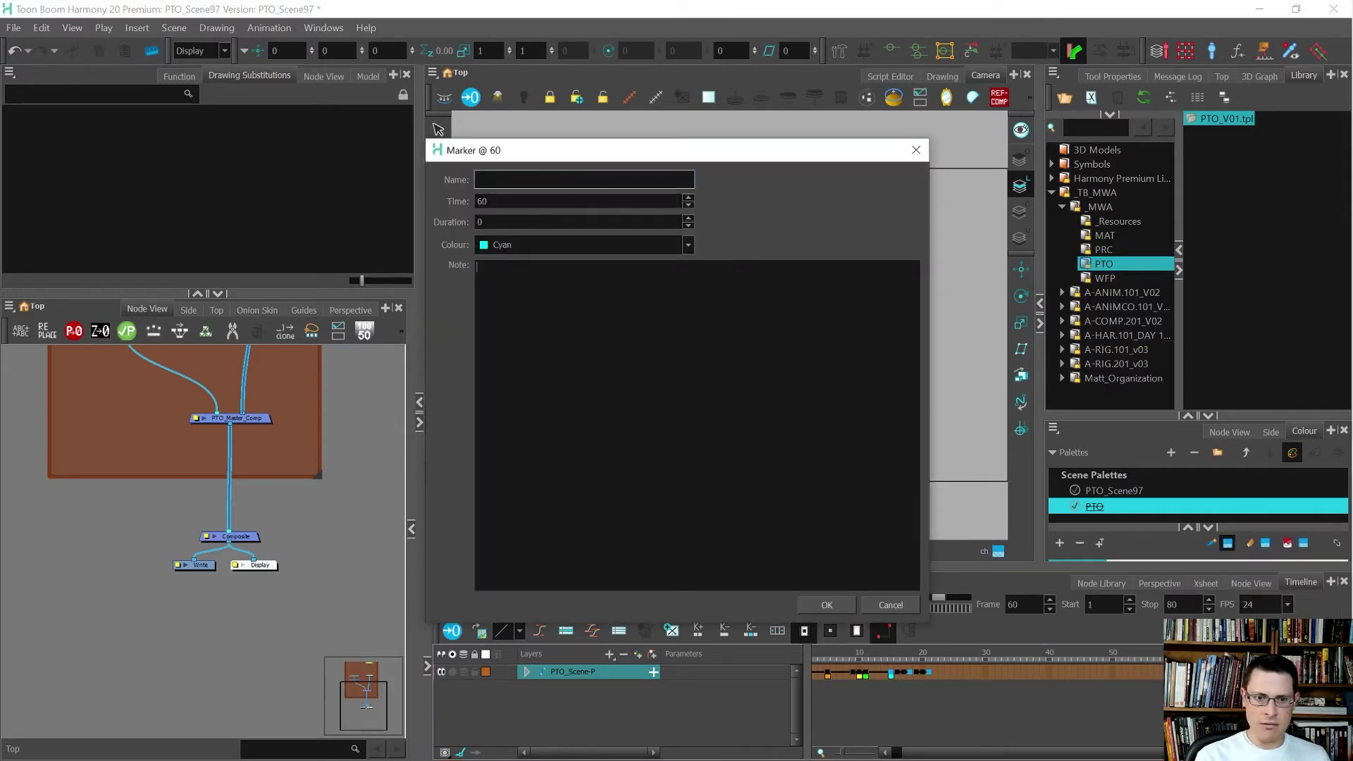
type("Final Fra")
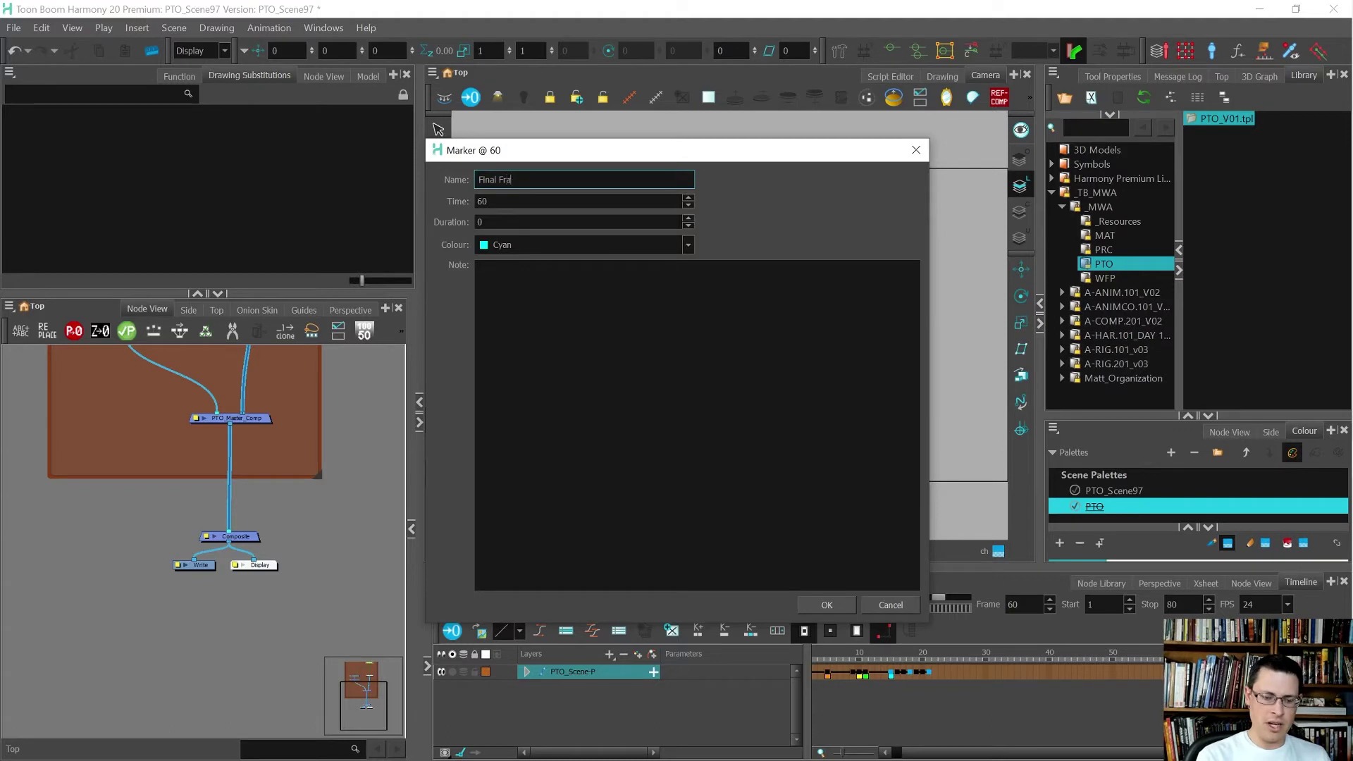
type("me 60")
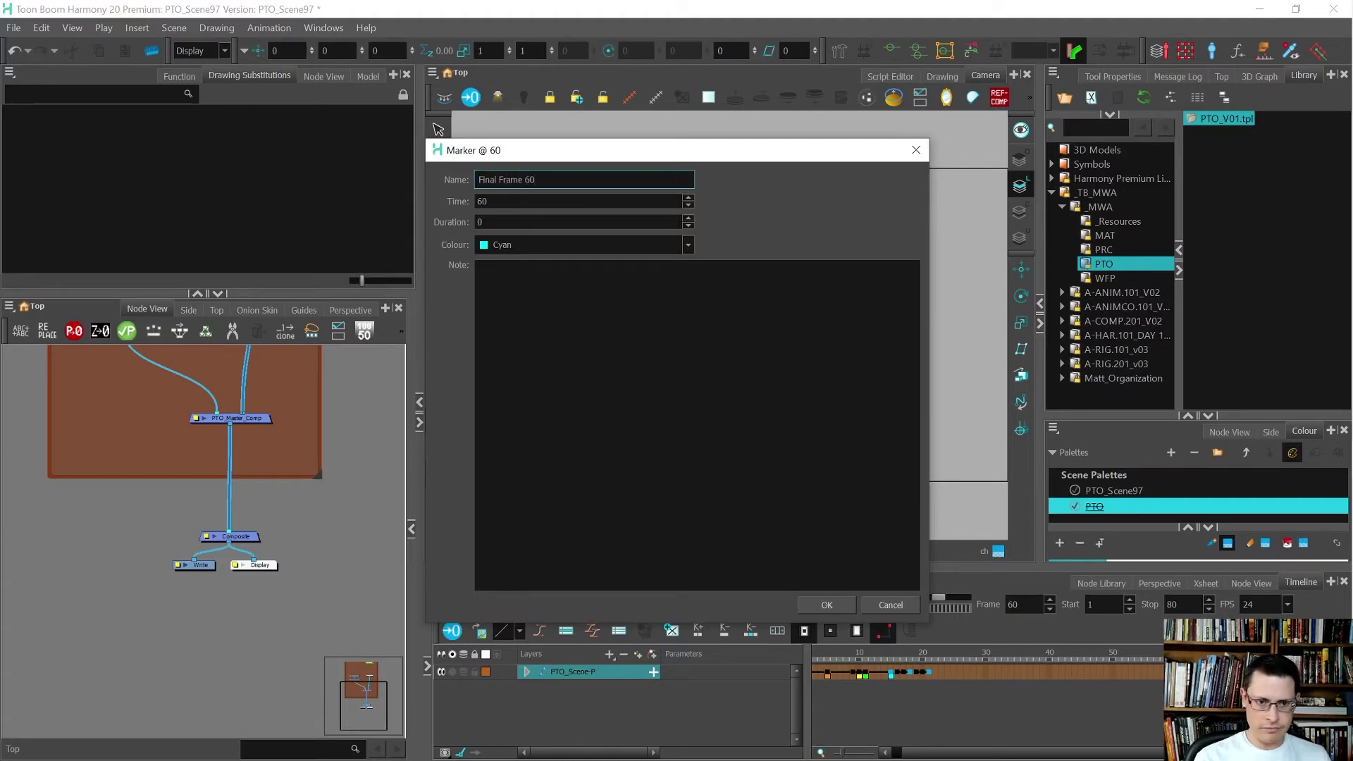
left_click(826, 604)
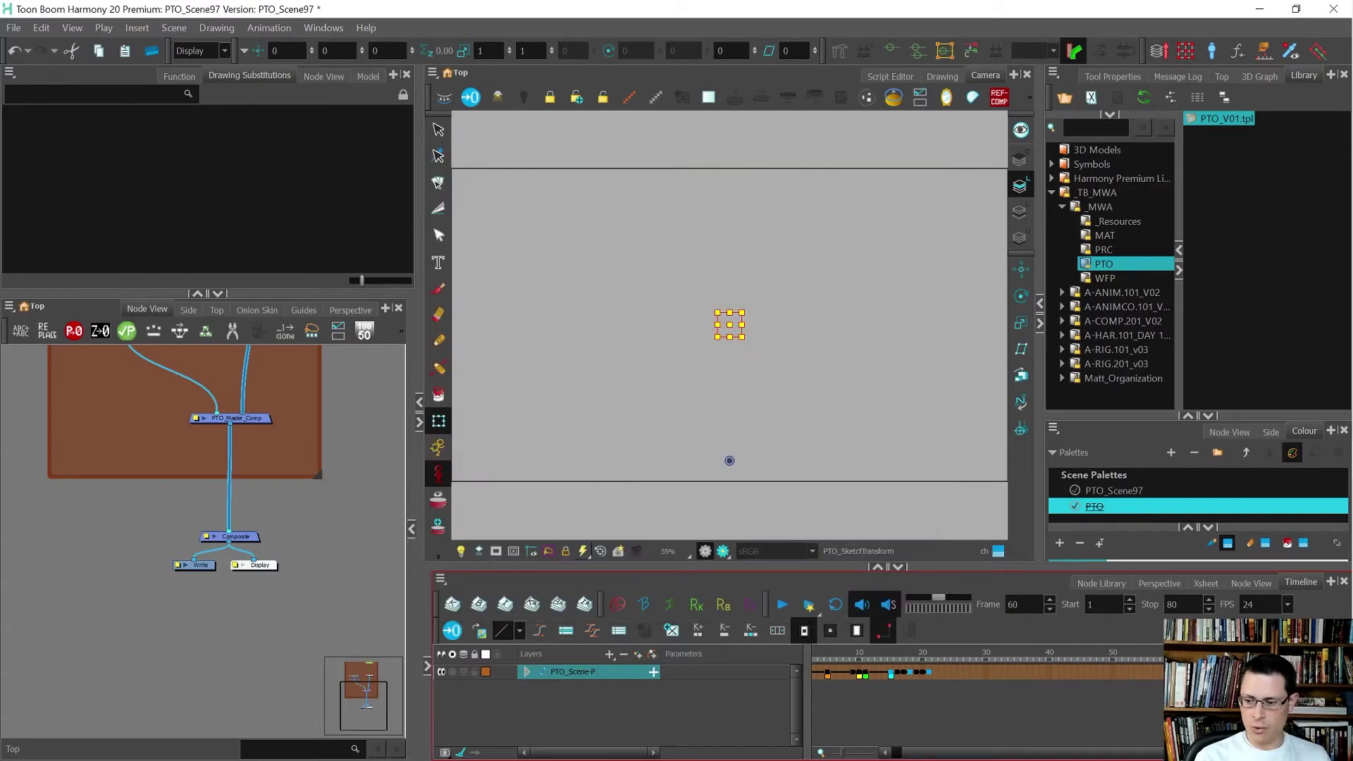
Step: Copy the turnaround pose keyframes of PTO_Scene-P from the scene's start and paste them from frame 61
left_click_drag(930, 750, 890, 749)
left_click(888, 687)
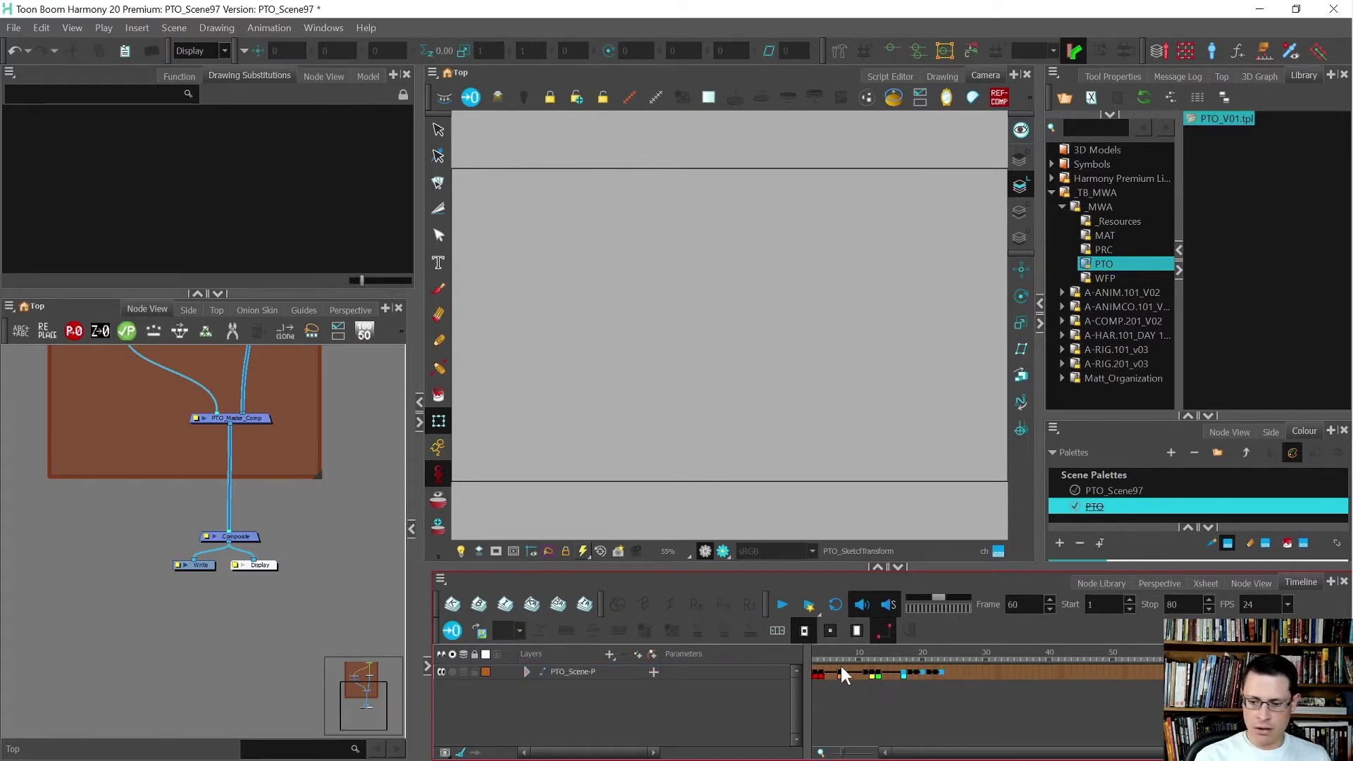
left_click(812, 673)
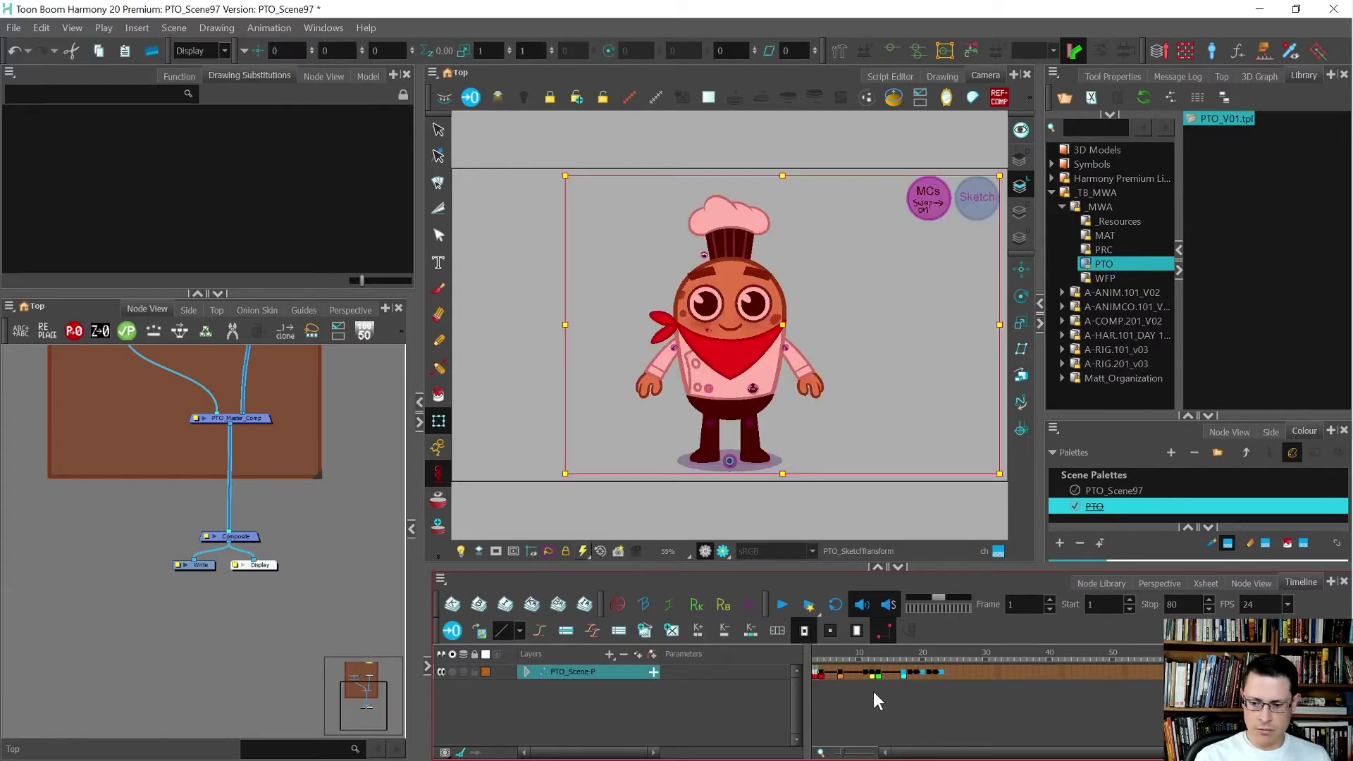
left_click(943, 671, "shift")
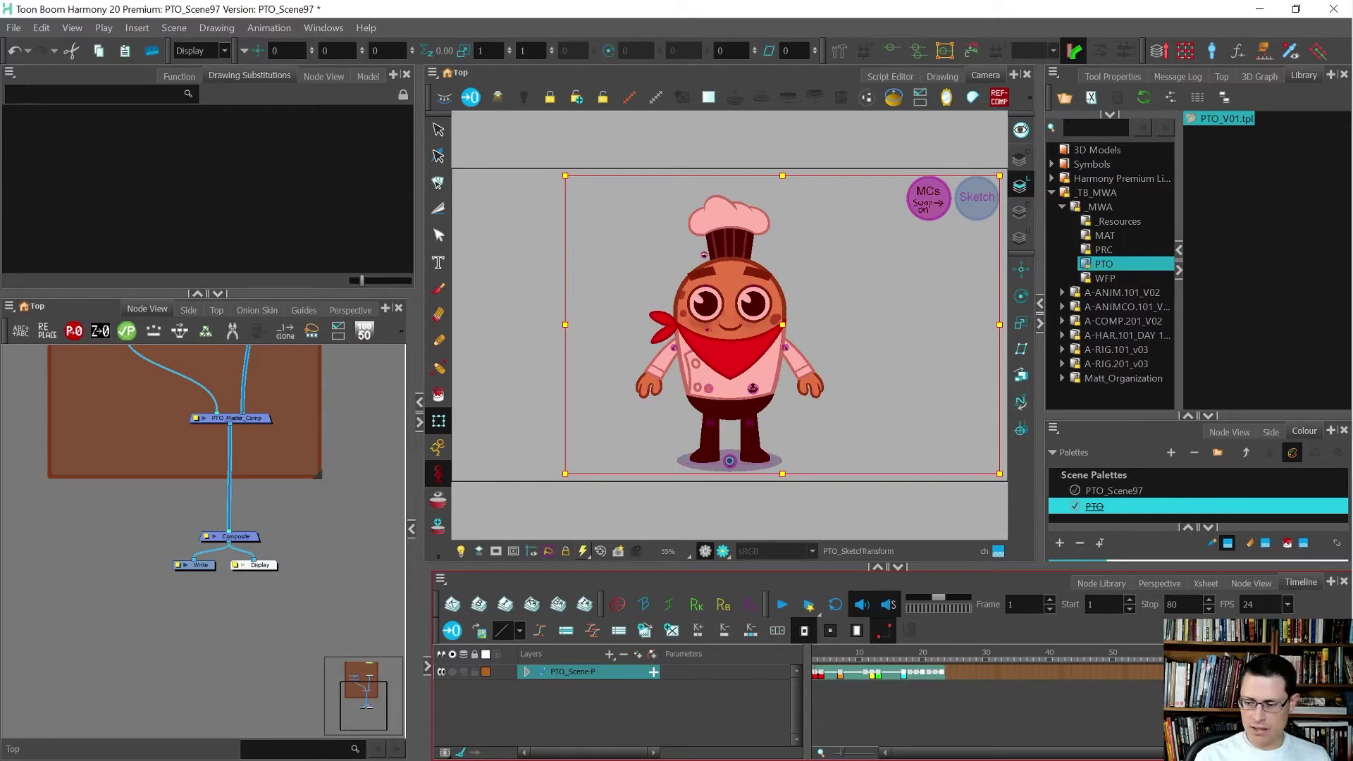
left_click(1183, 671)
key("1")
key("2")
key("2")
key("2")
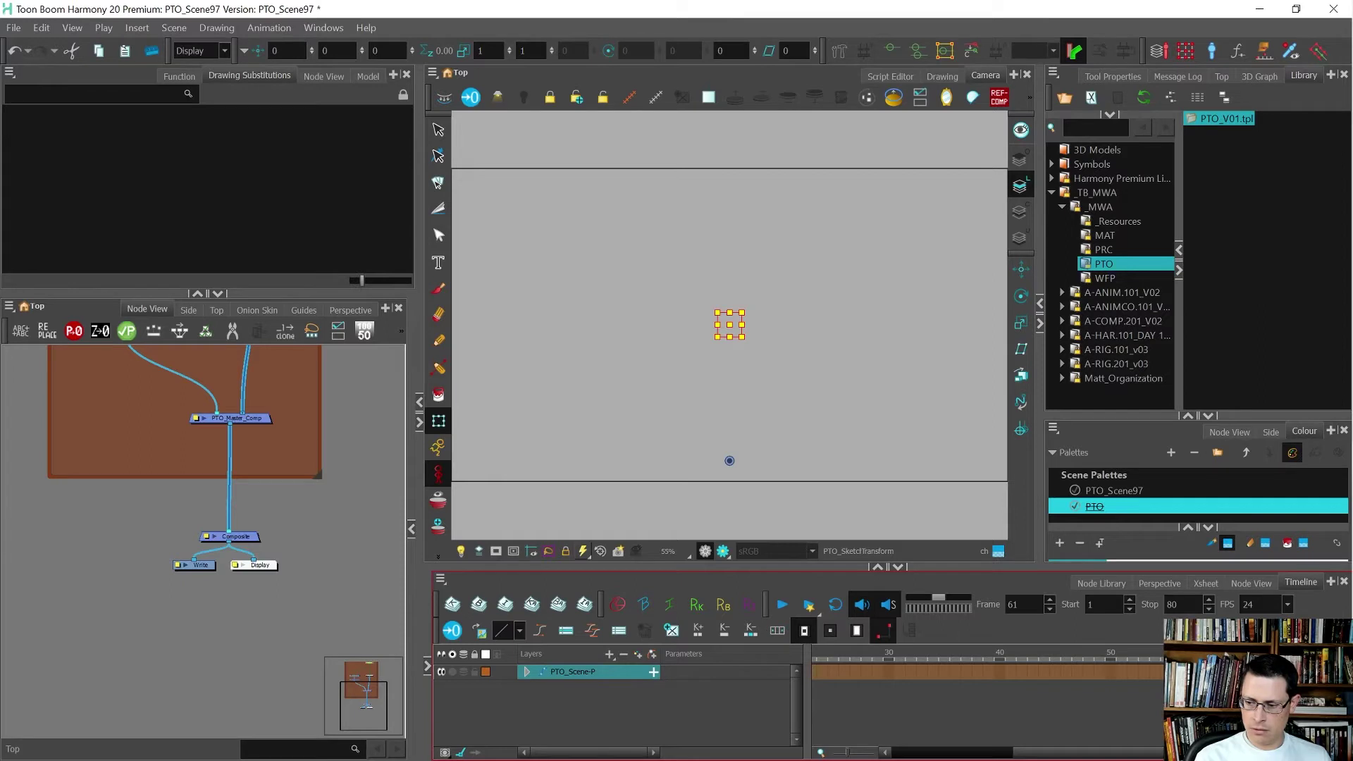
key("ctrl+v")
Step: Clear the rig's original pose frames from frame 2 onward and extend the first pose's exposure through frame 60
left_click_drag(1200, 753, 1075, 753)
left_click(859, 672)
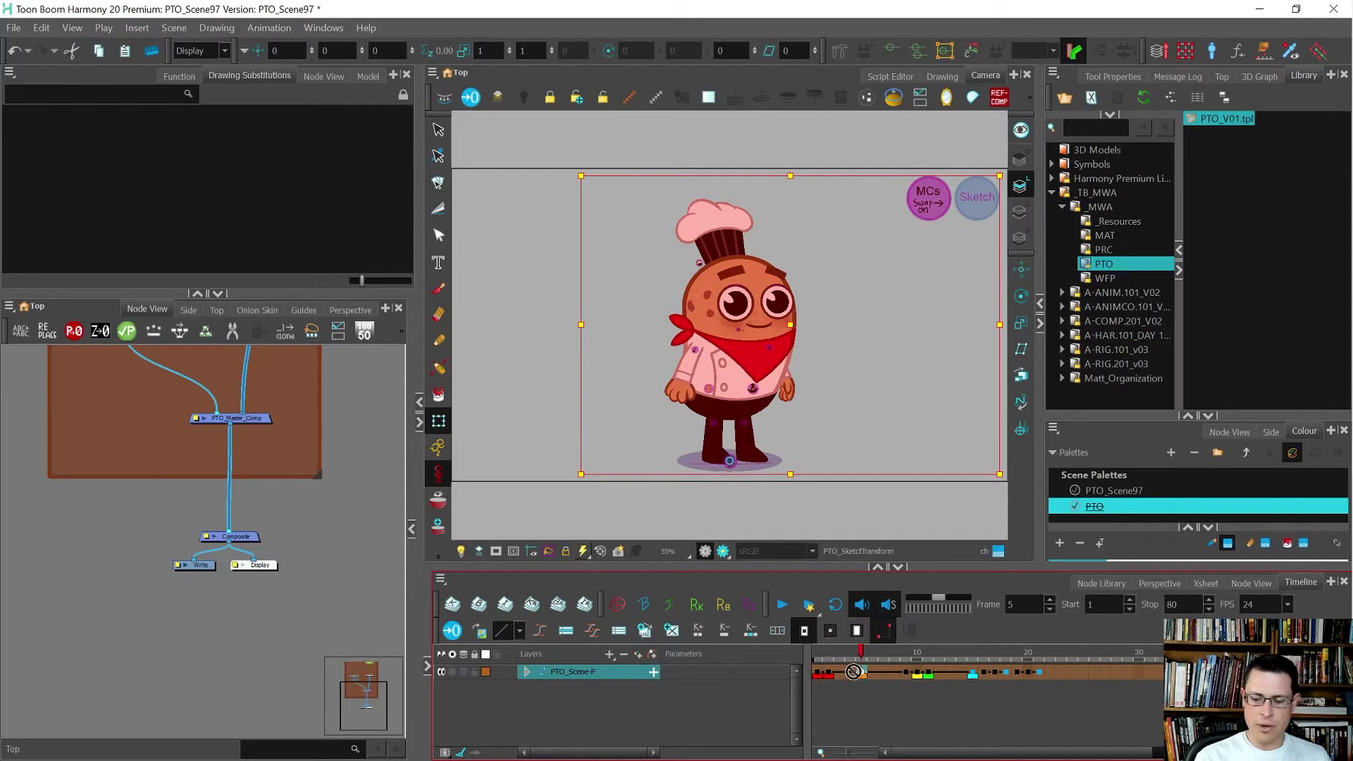
left_click(822, 673)
left_click(827, 672)
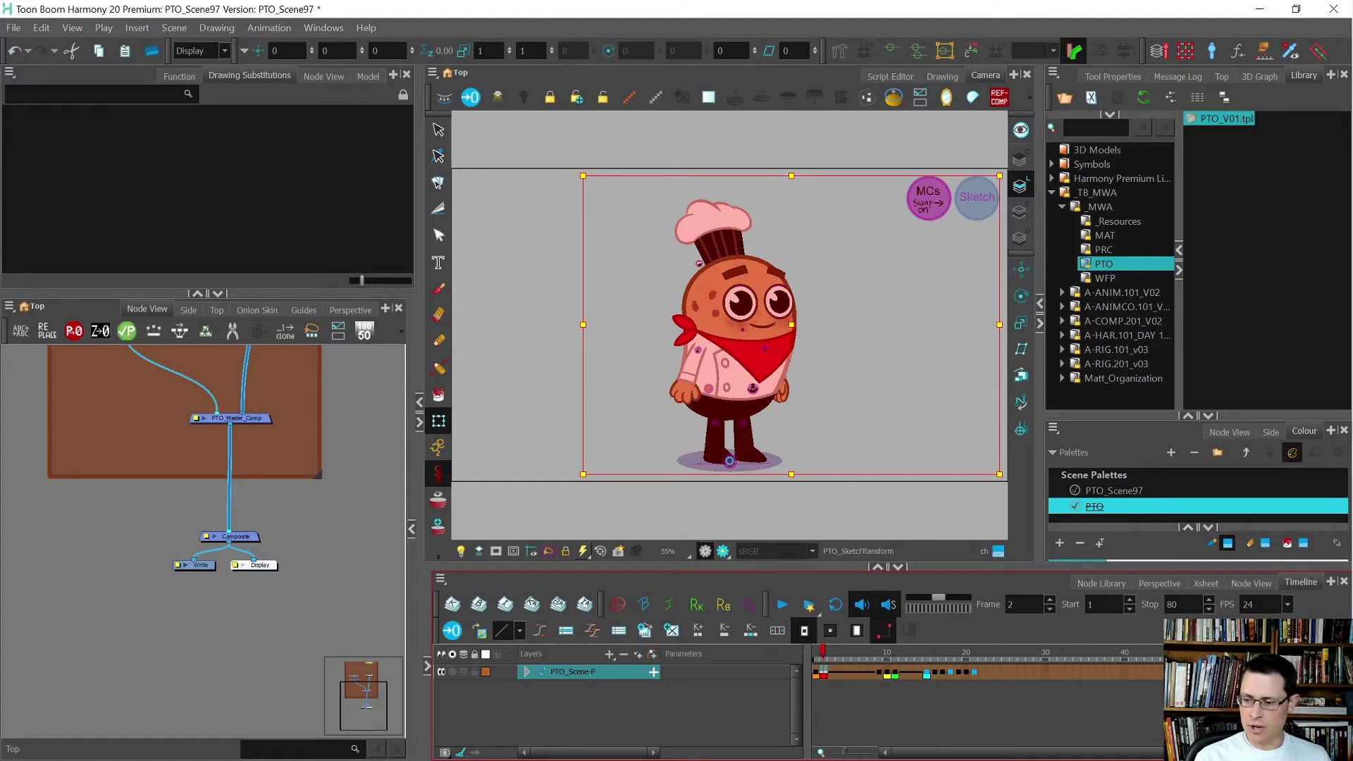
key("shift+End")
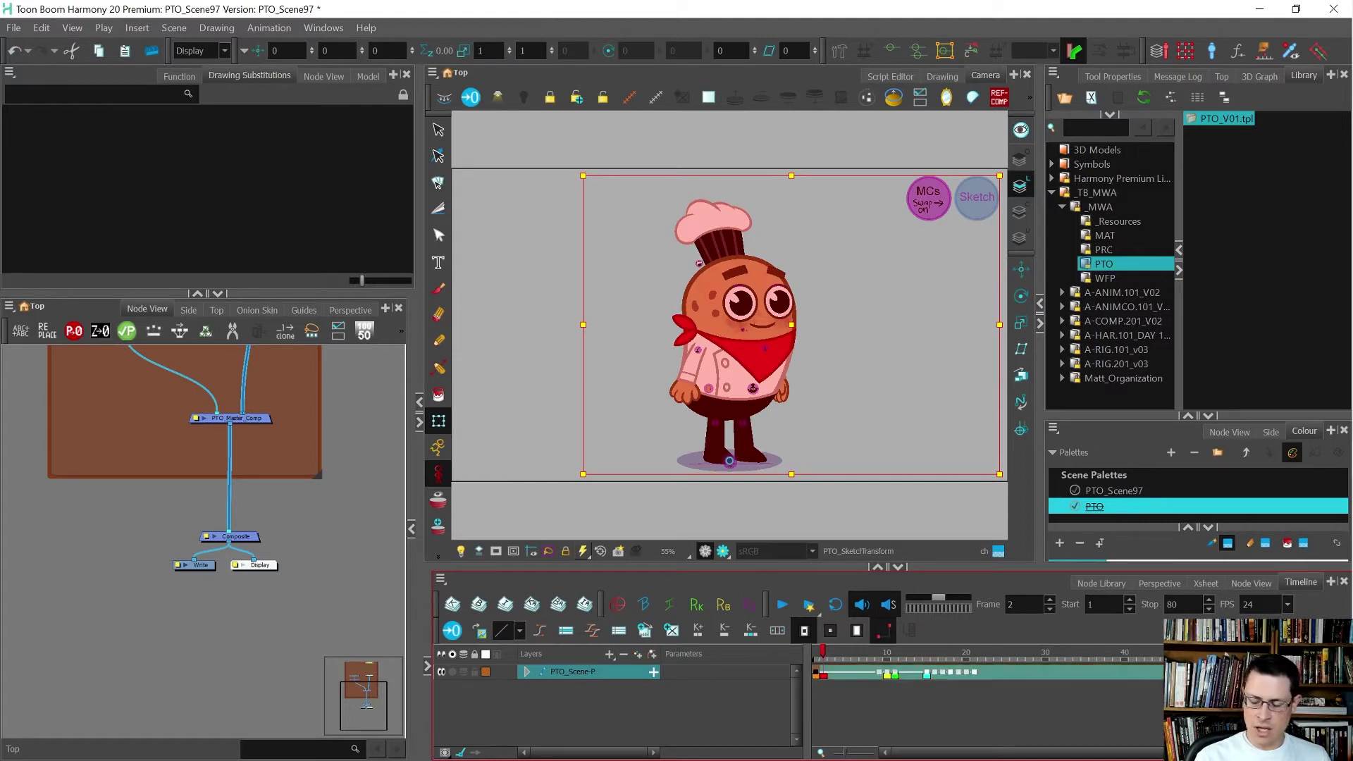
key("Delete")
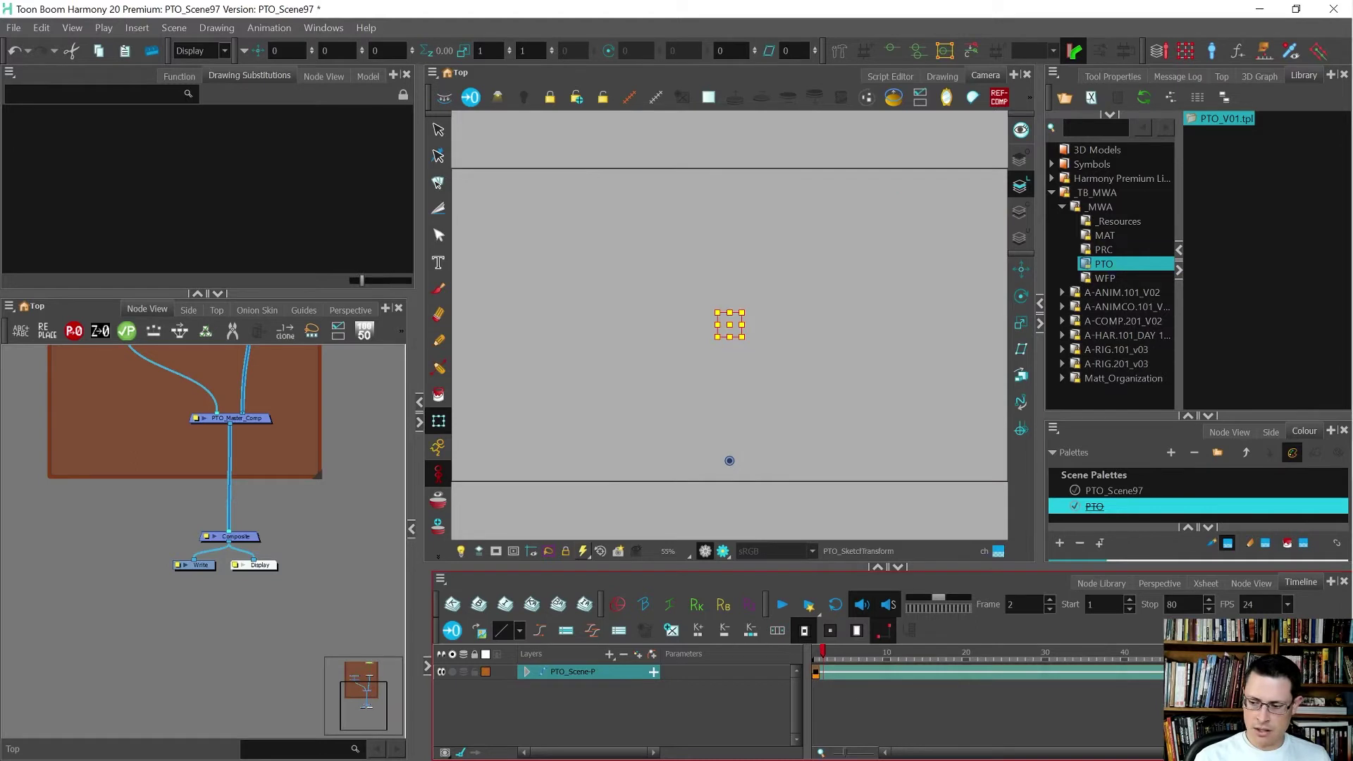
left_click(1284, 672)
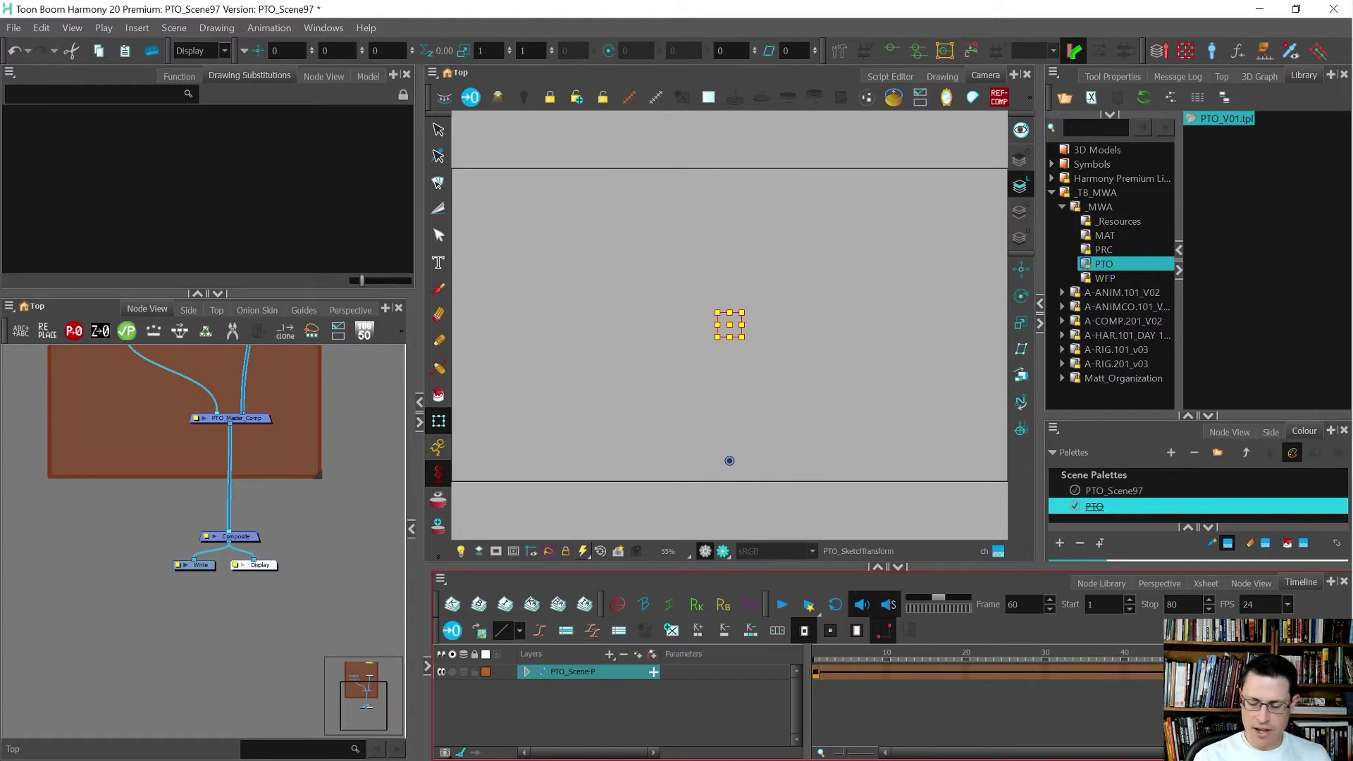
key("ctrl+z")
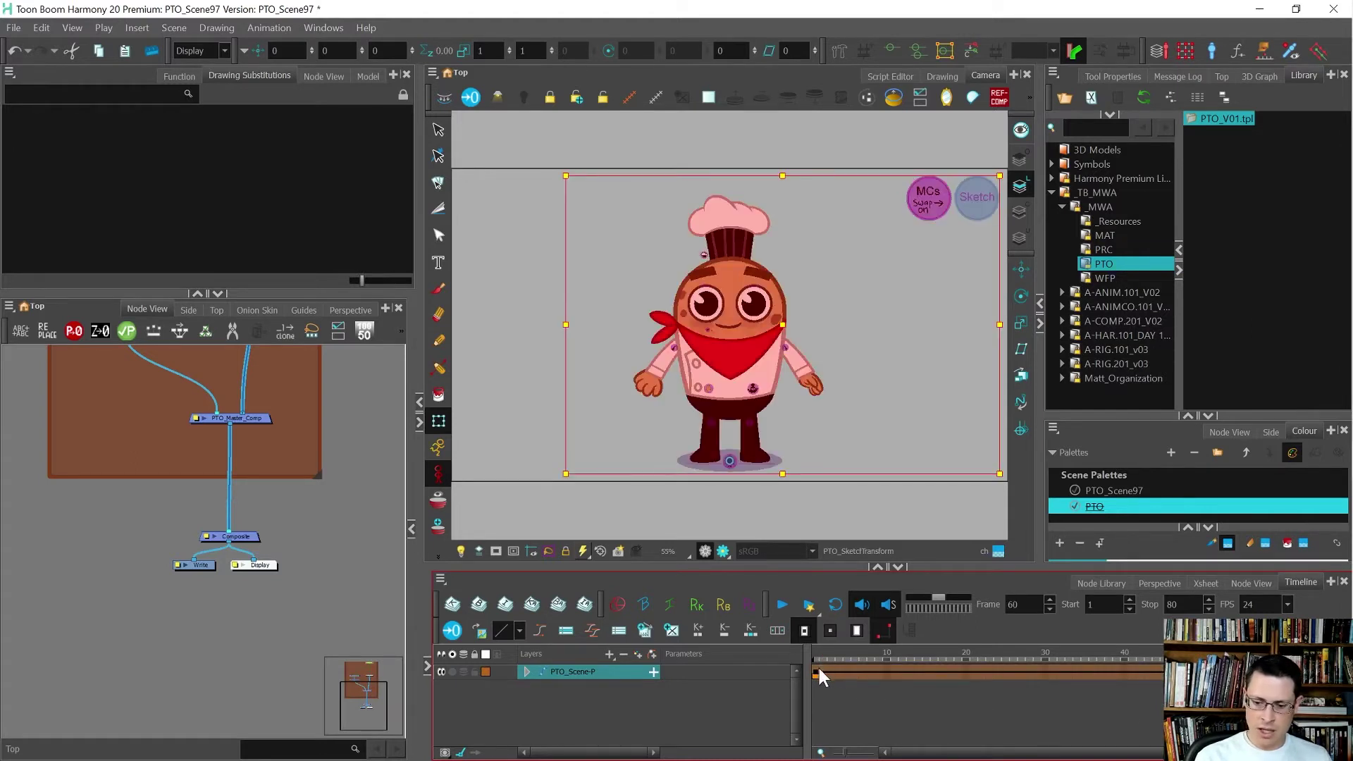
left_click(819, 669)
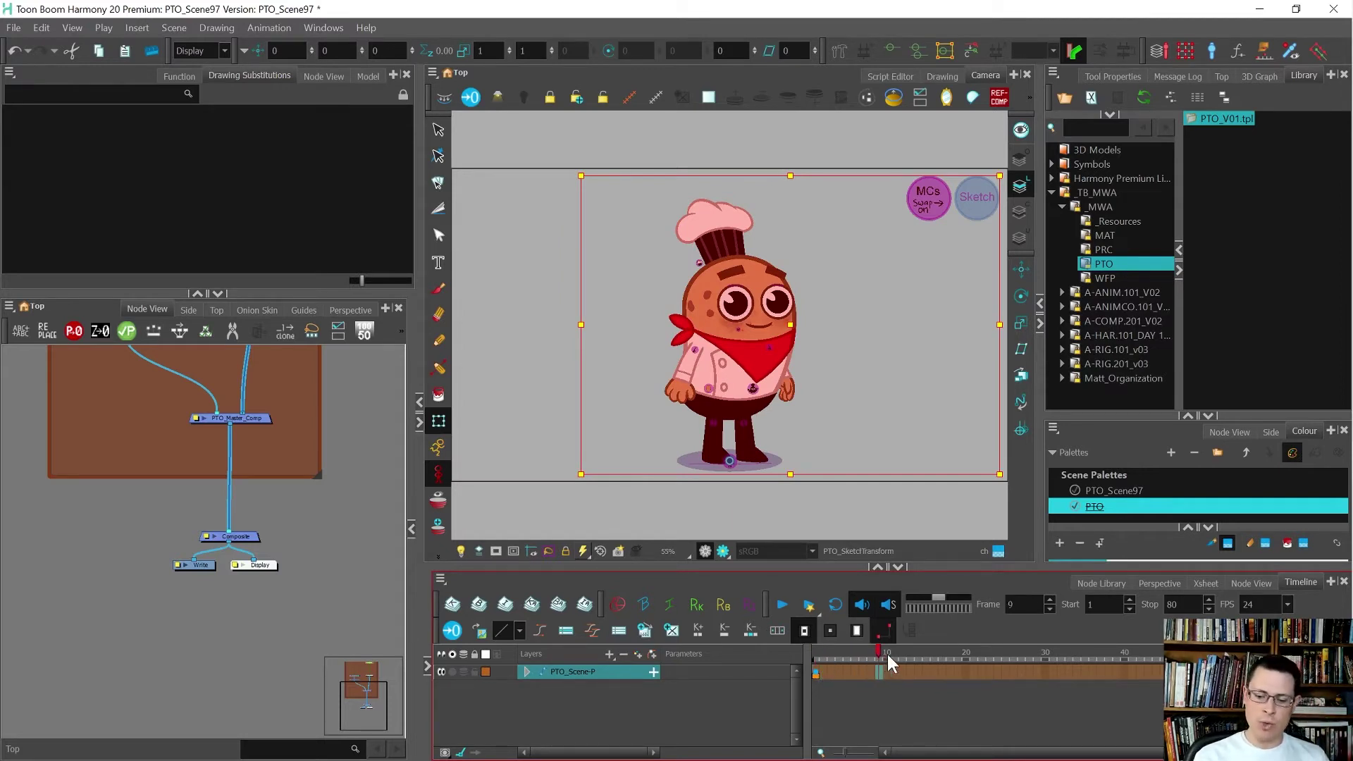
Step: Locate the Master Controllers group in PTO_Potato from the MCs badge and display the rig's controls in the camera view
left_click(819, 365)
left_click(908, 200)
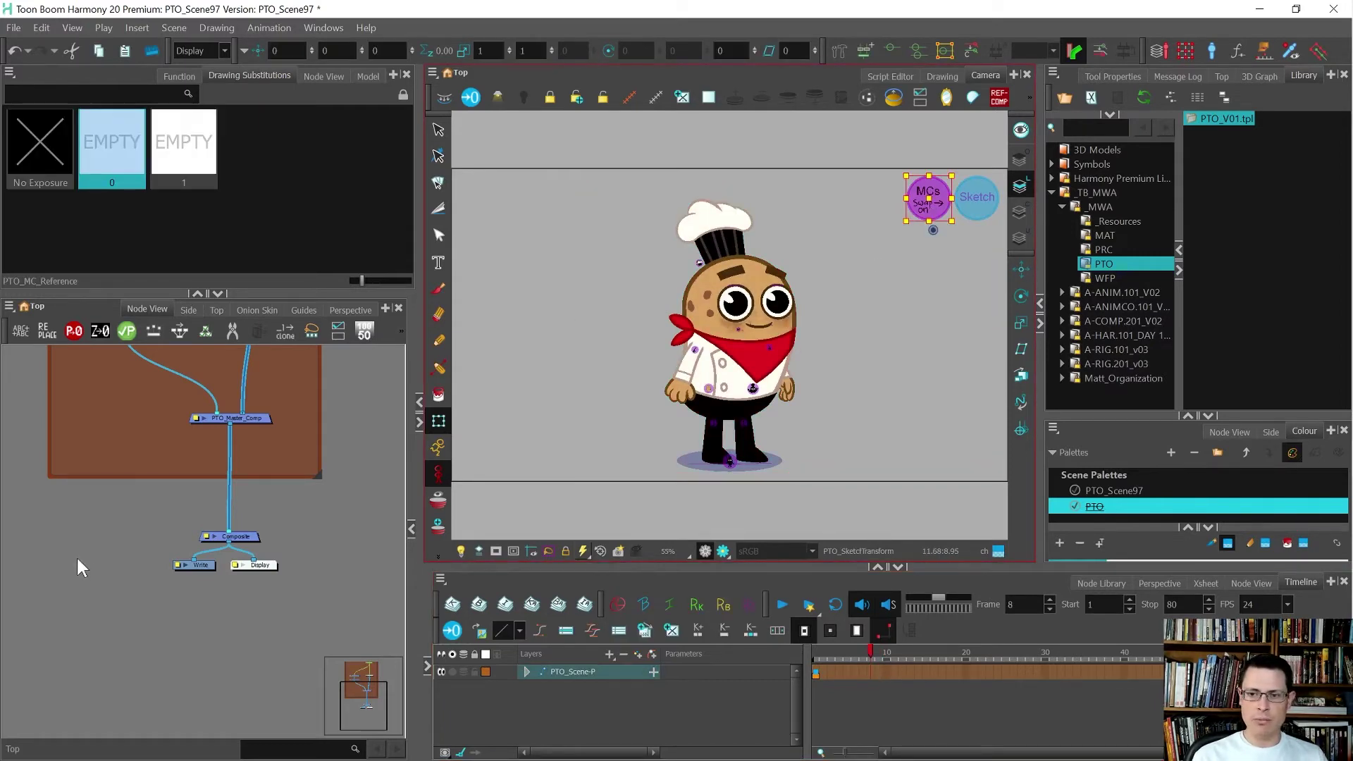
scroll(251, 552, "down", 3)
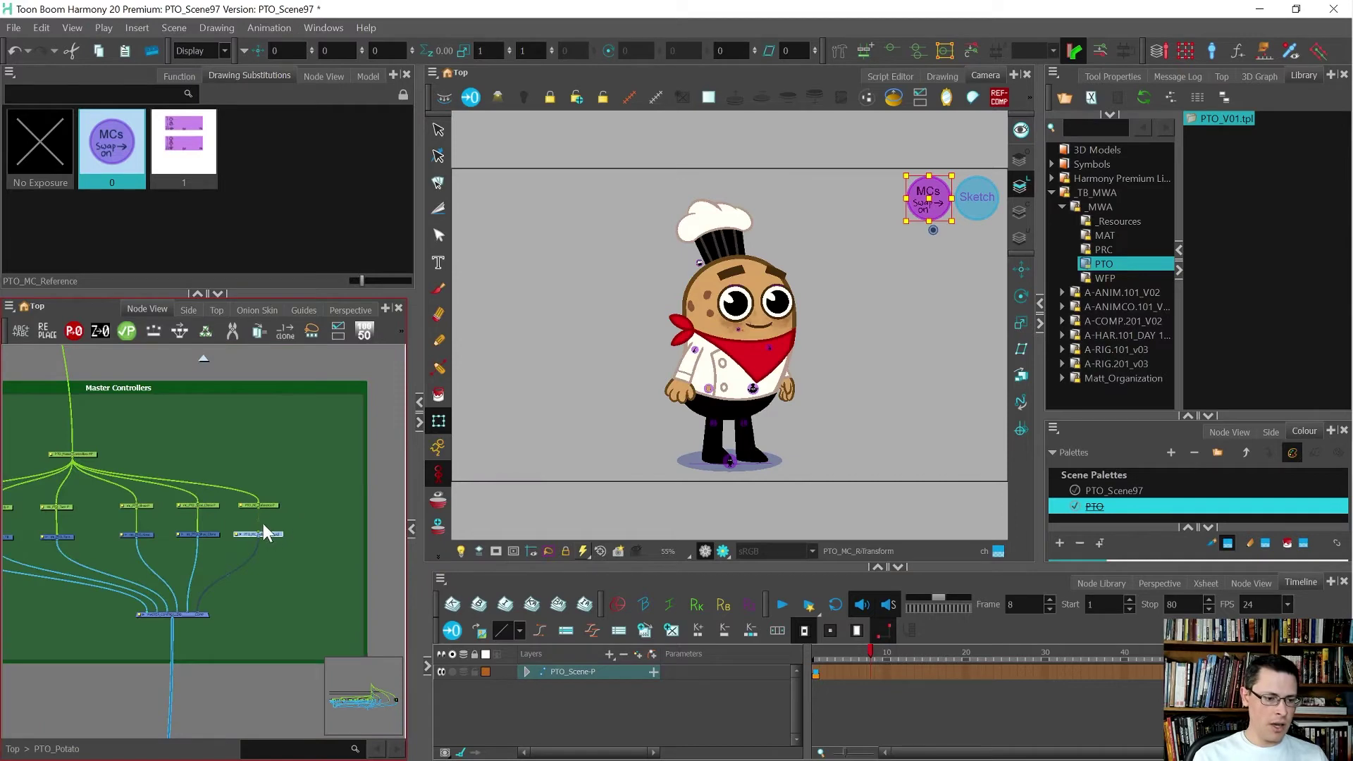
left_click_drag(306, 522, 115, 544)
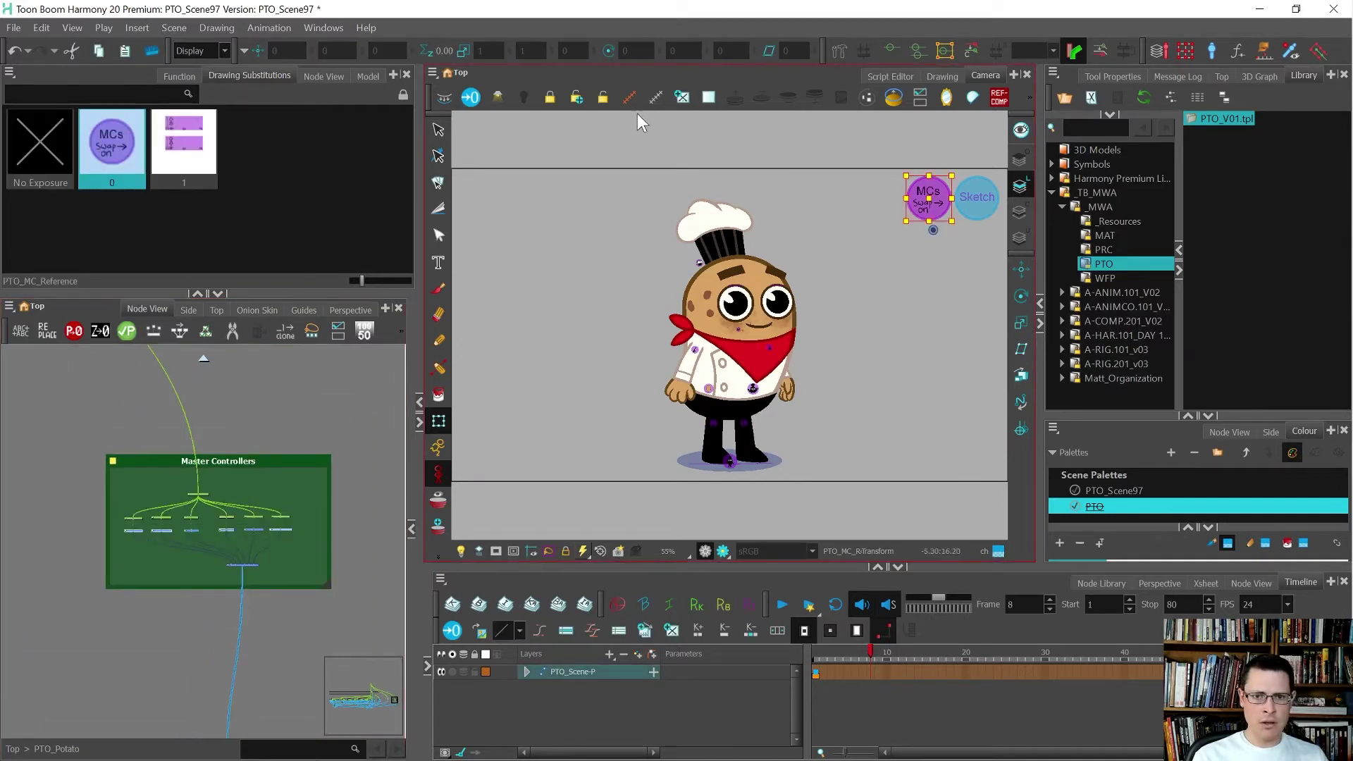
left_click(438, 448)
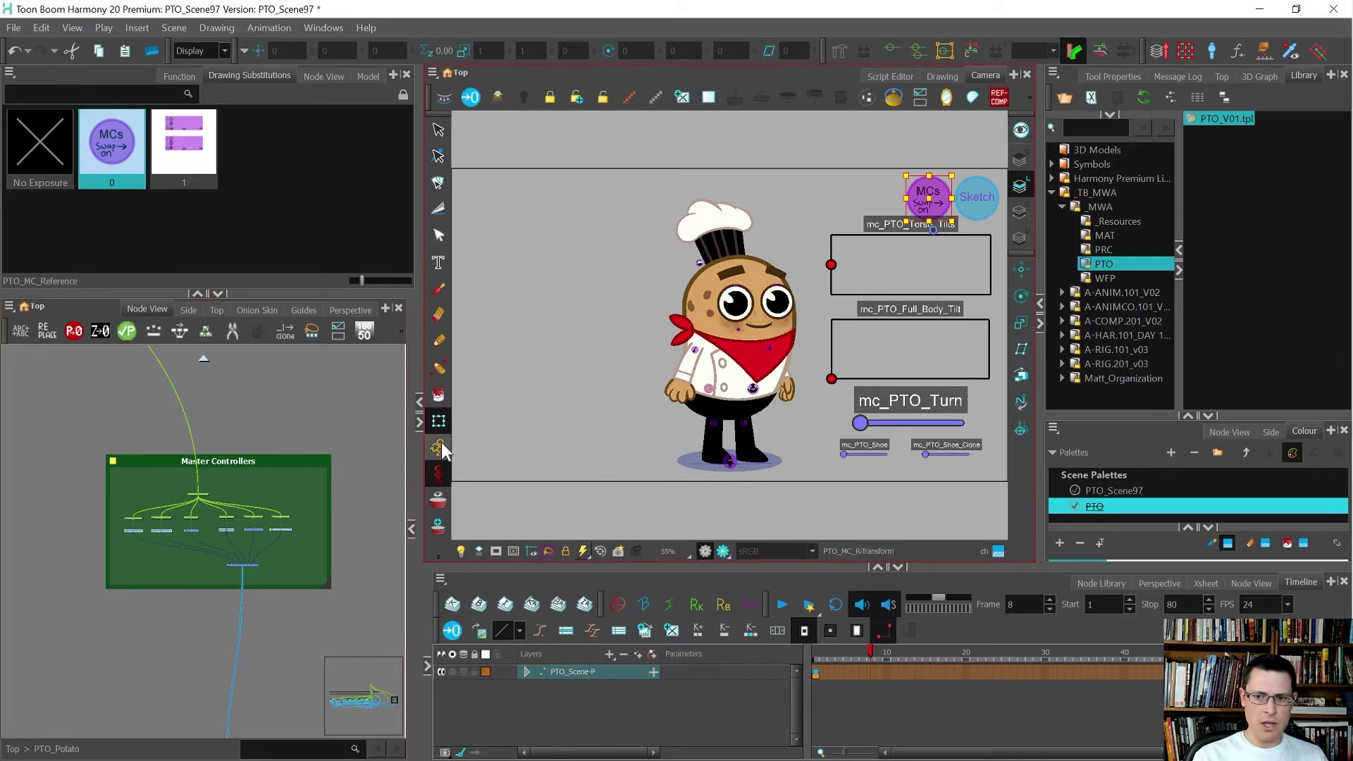
left_click(515, 421)
left_click(830, 632)
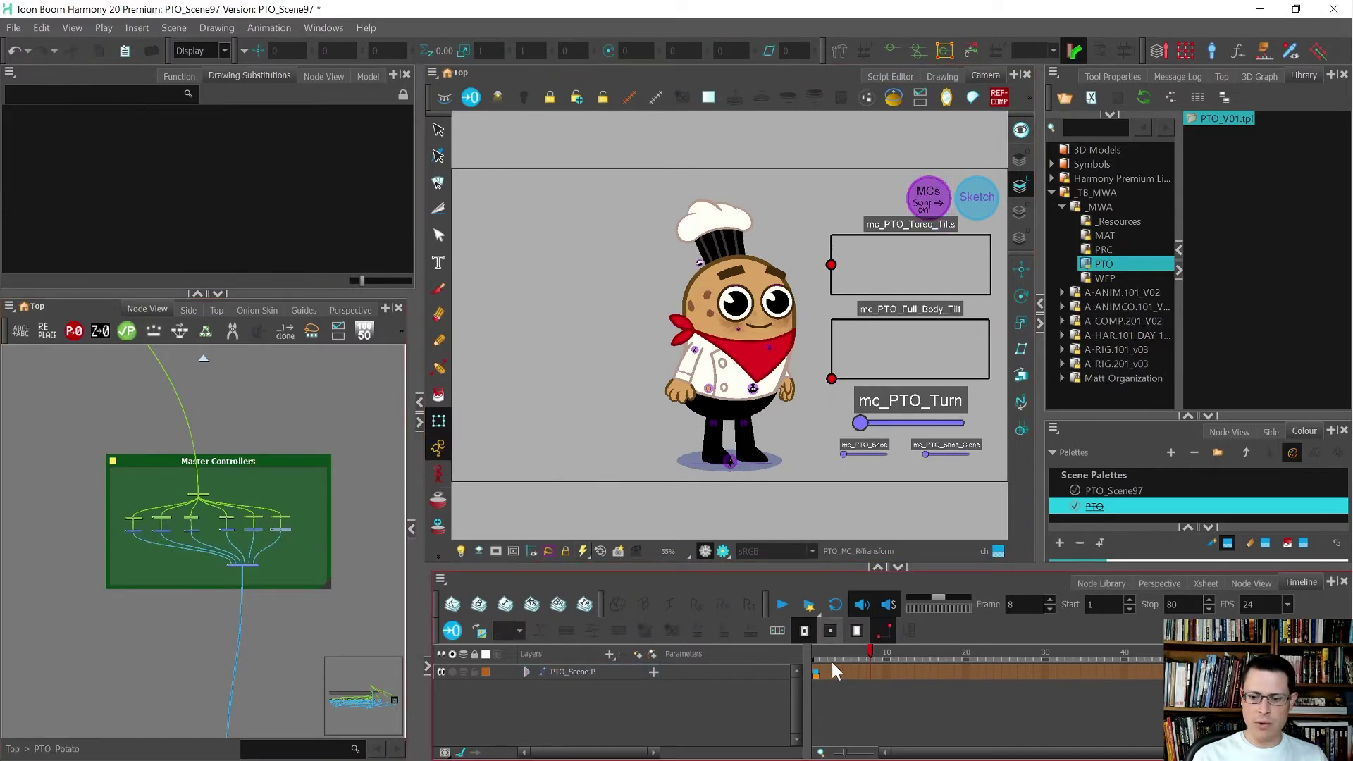
Step: Swap the PTO_MC_Reference badge to drawing 1 at frame 1 so the controller guide panels are used
left_click(927, 199)
left_click(928, 201)
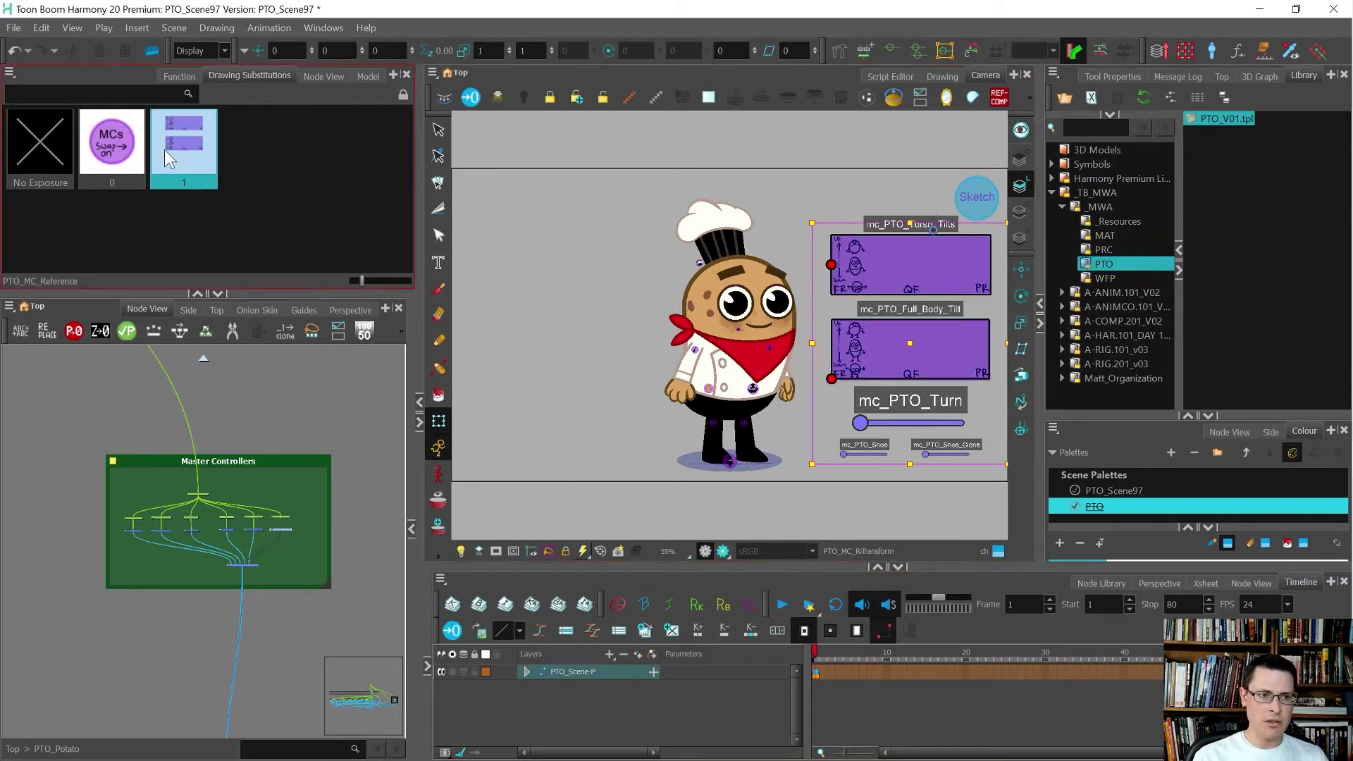
left_click(294, 418)
left_click_drag(831, 654, 759, 642)
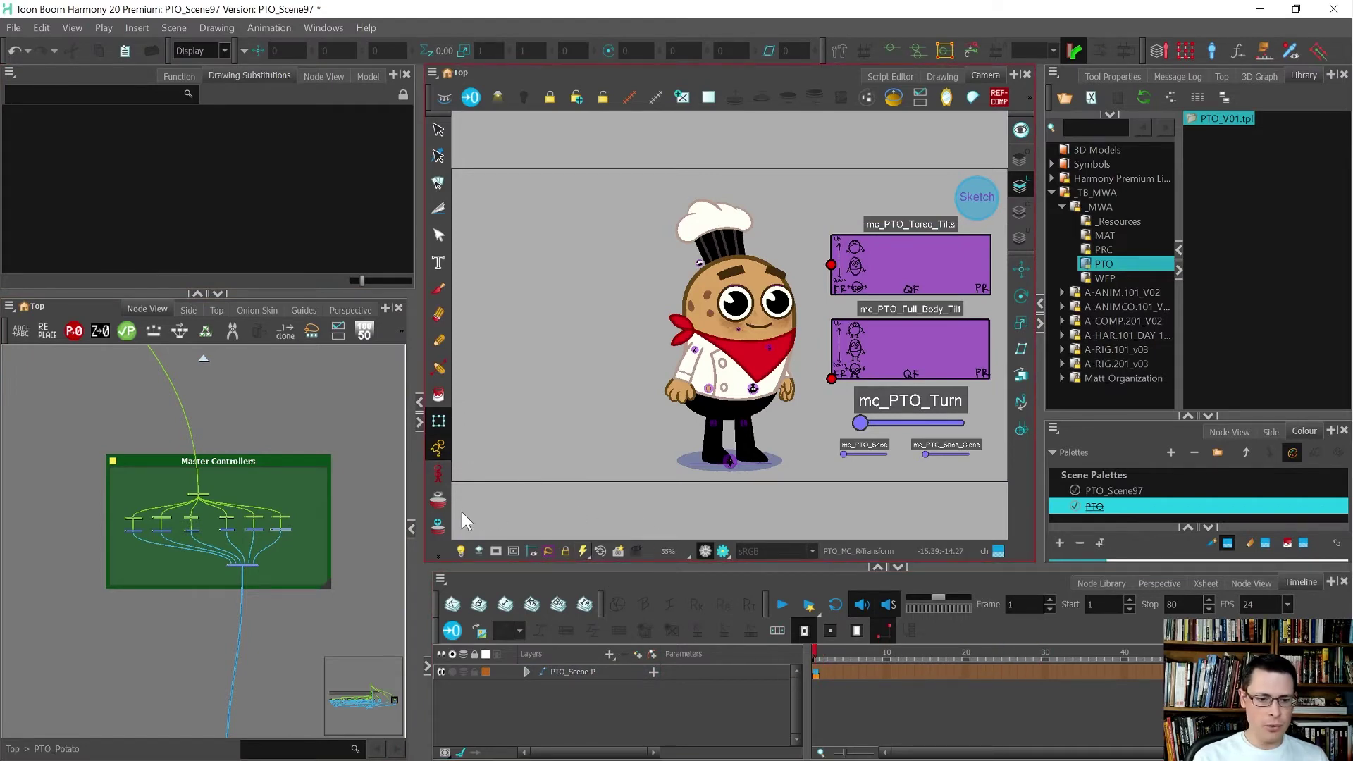
Step: Key the body turn with the mc_PTO_Turn slider at about 5.9 on frame 13 and about 2.6 on frame 29
left_click(435, 444)
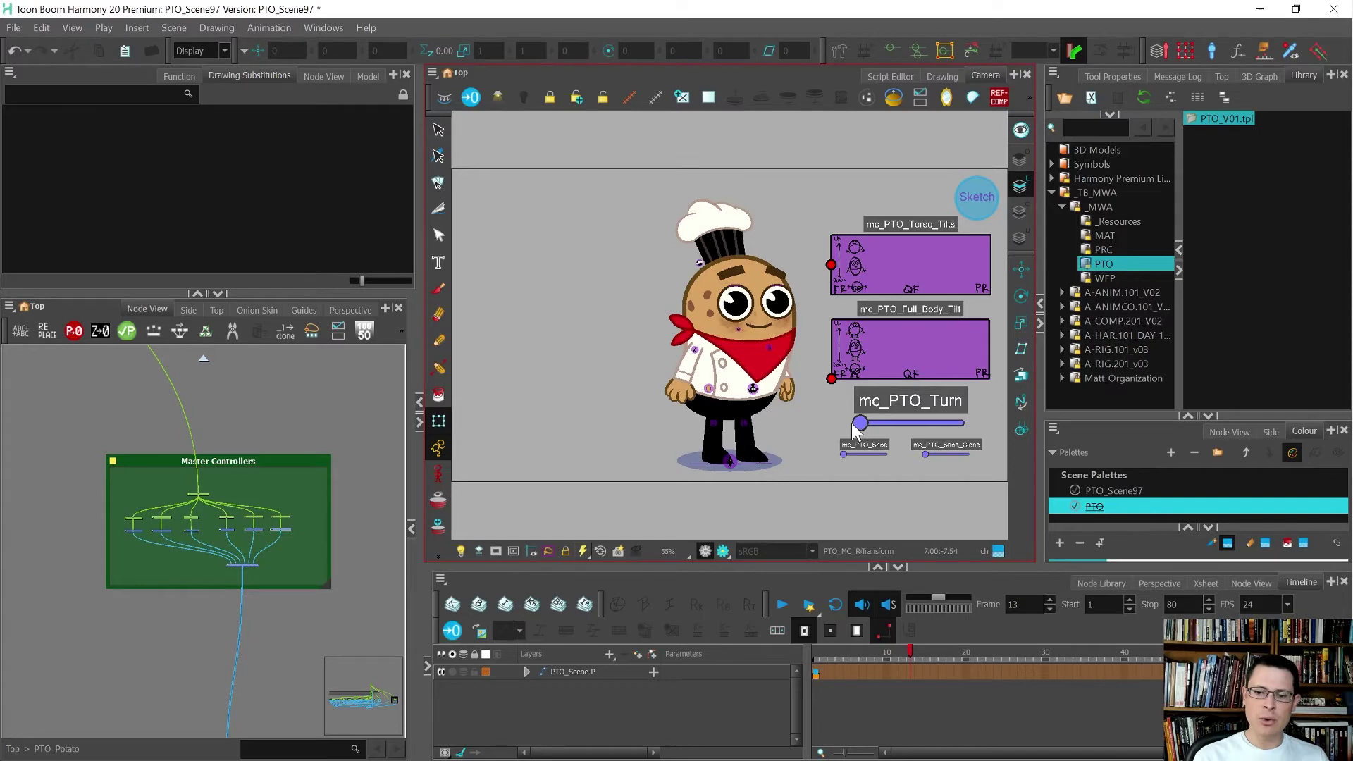
left_click_drag(861, 424, 903, 431)
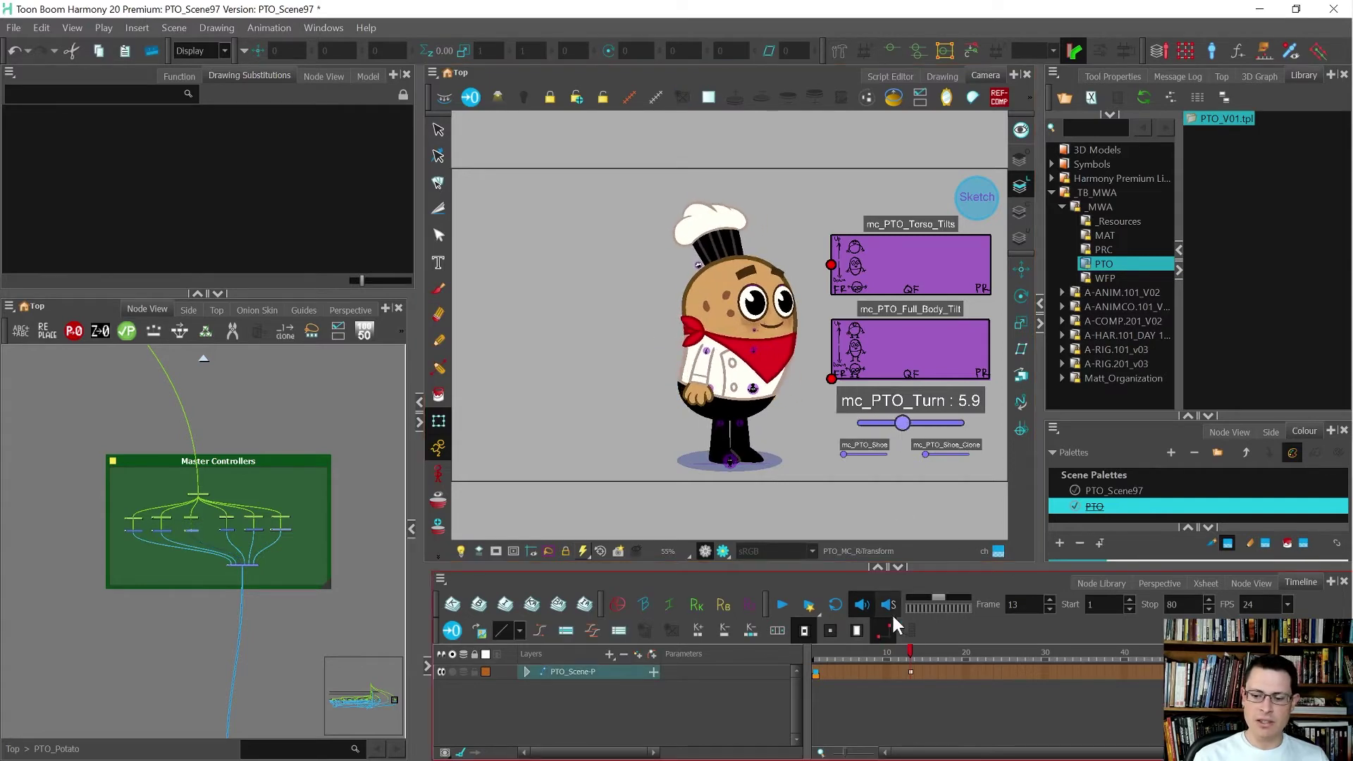
left_click_drag(1004, 651, 1040, 652)
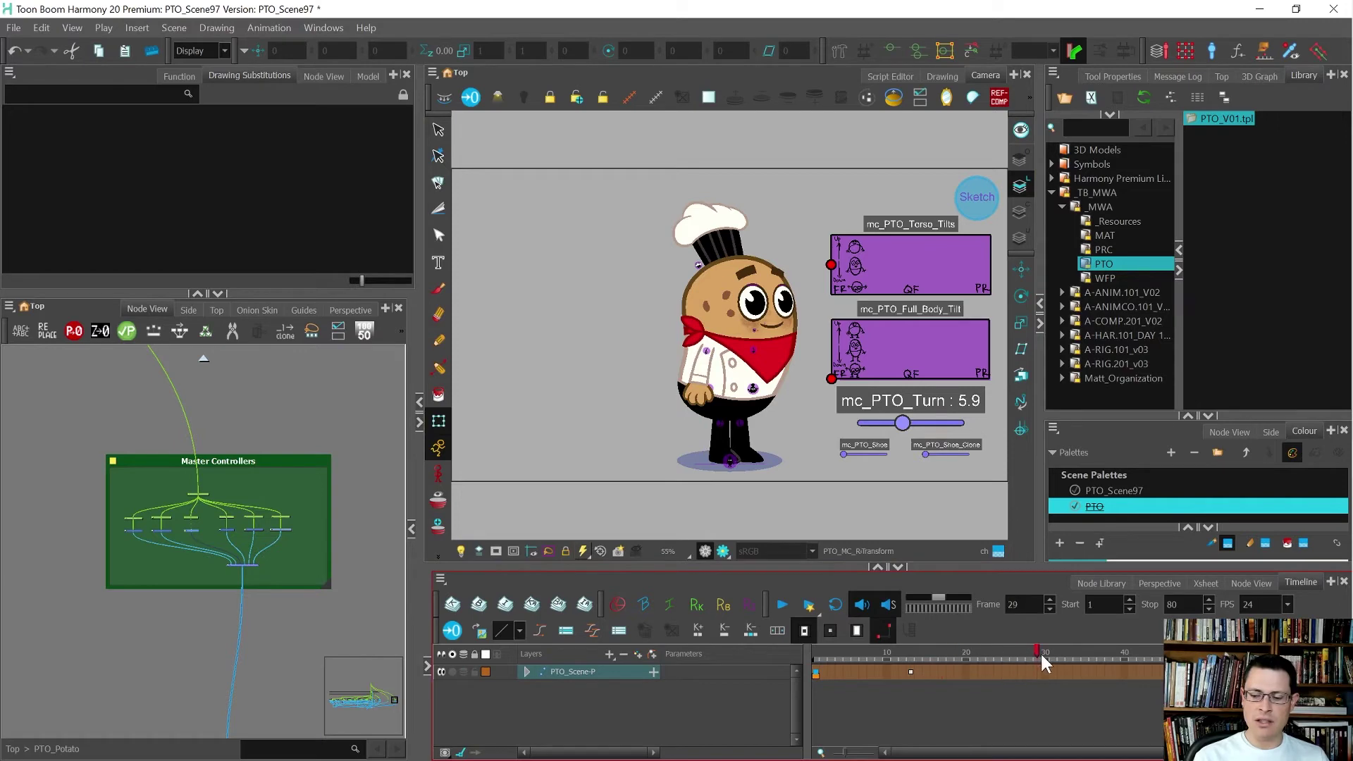
left_click_drag(902, 422, 878, 423)
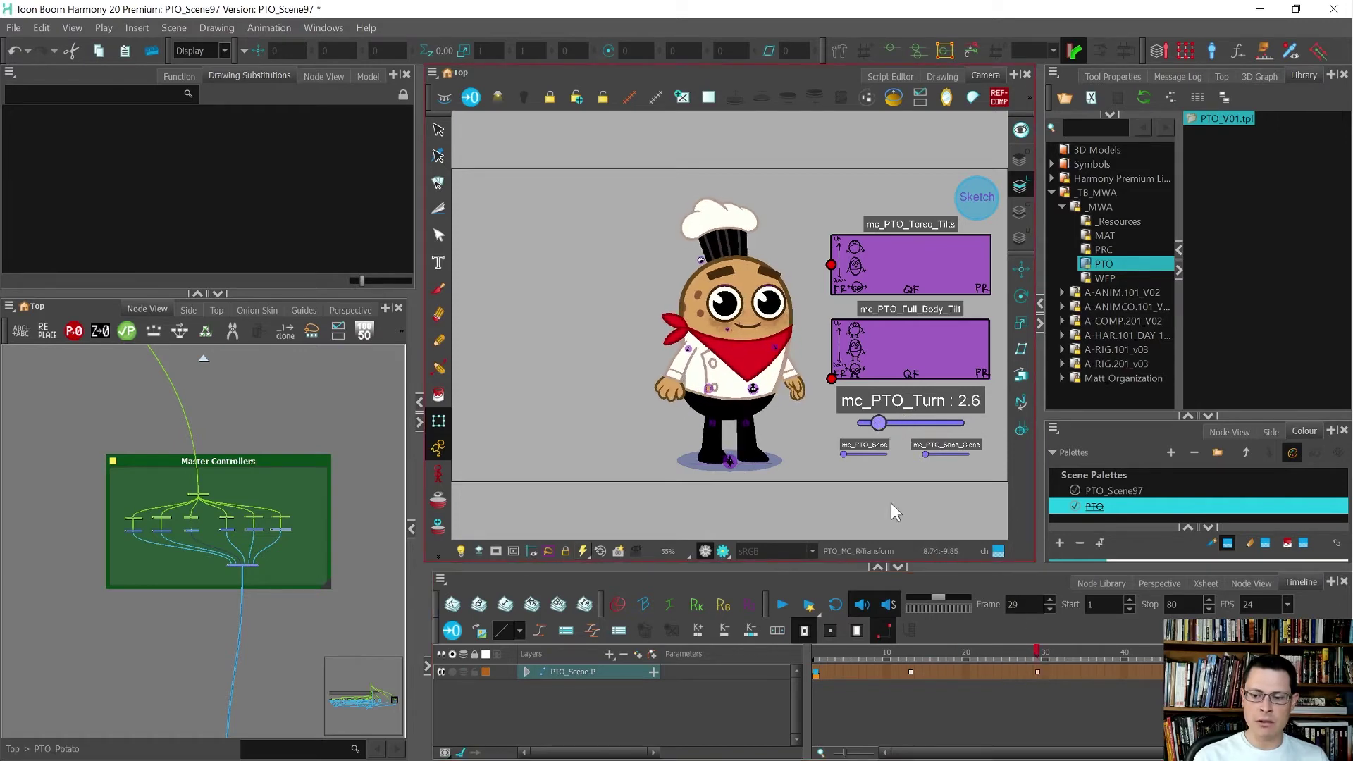
Step: Swing the mc_PTO_Turn slider to about 8.9 and back to about 3.3 at frame 56, and return to the frame 29 key
left_click_drag(1121, 671, 1180, 669)
left_click_drag(875, 423, 920, 433)
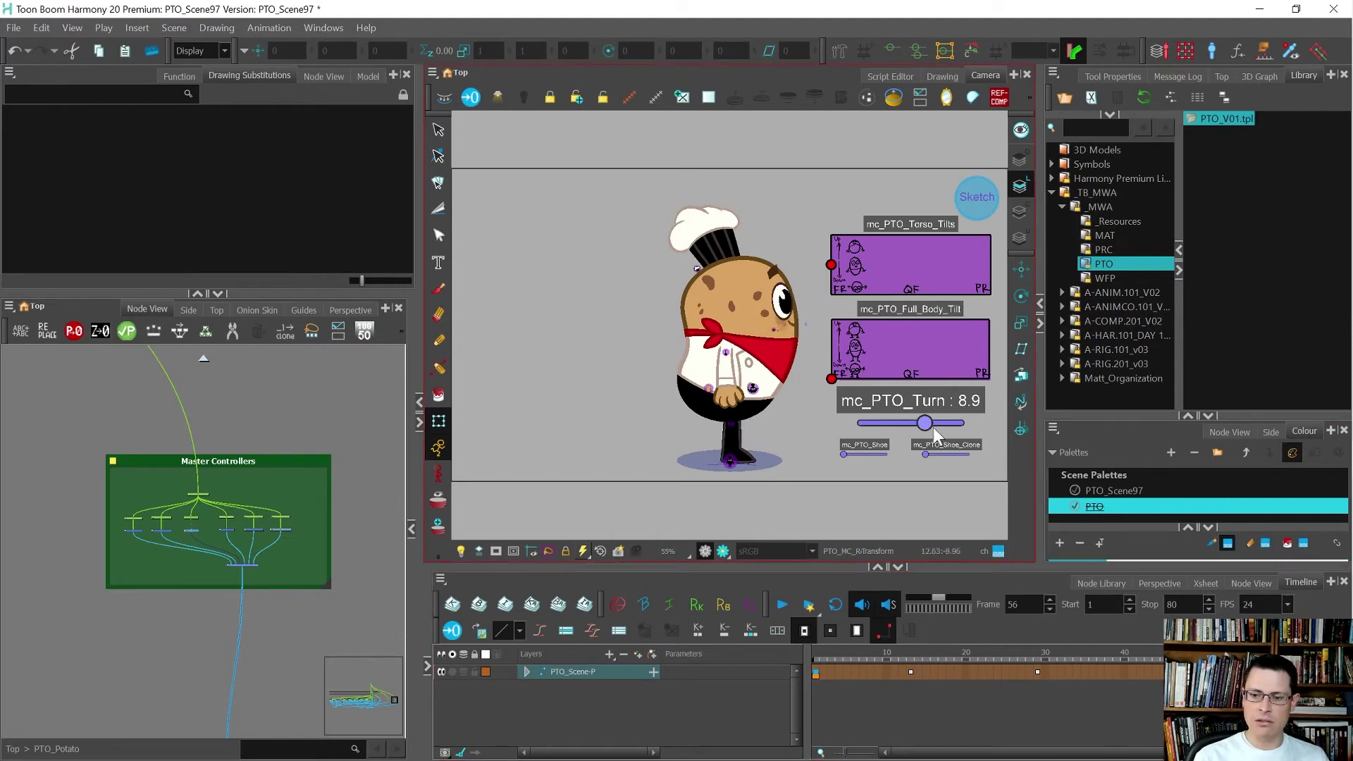
left_click_drag(928, 424, 885, 415)
key("semicolon")
key("semicolon")
key("semicolon")
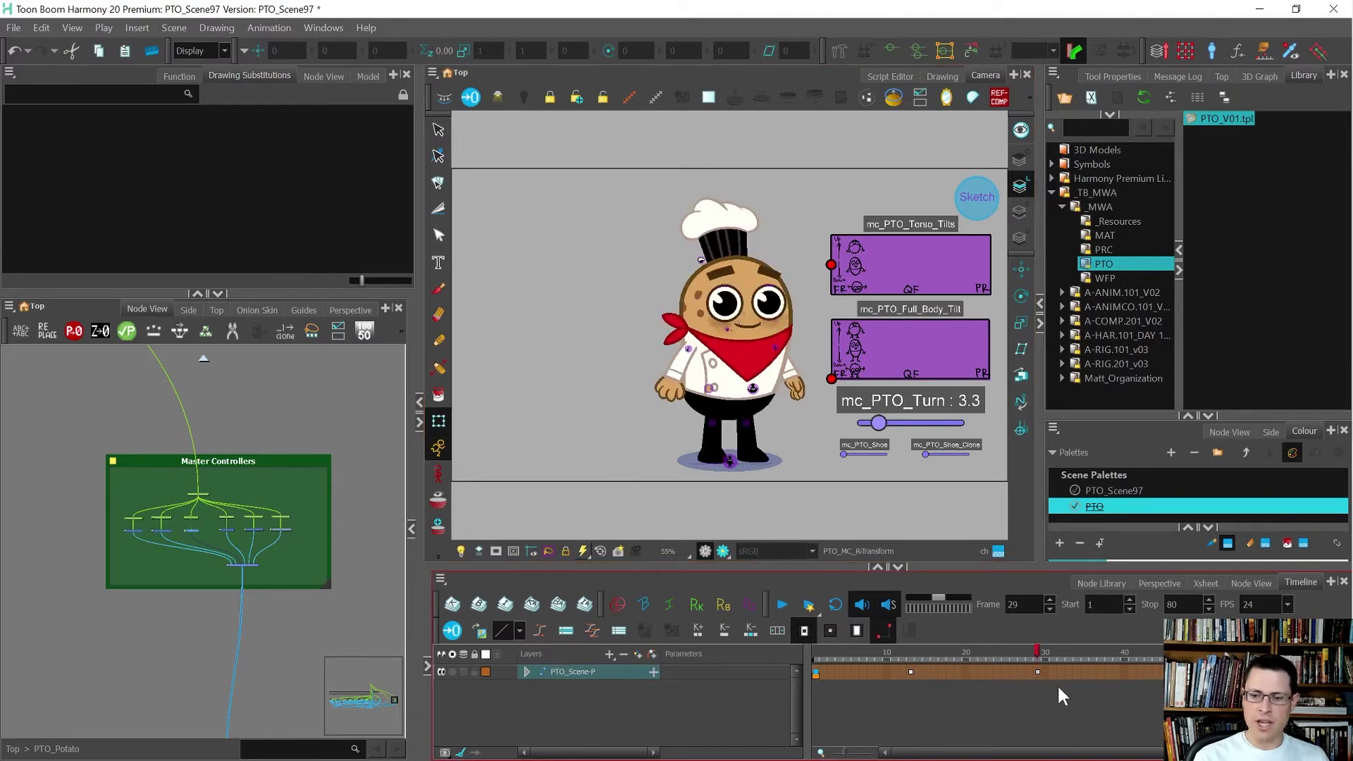
Step: At frame 13, move the mc_PTO_Full_Body_Tilt control point along the grid's lower edge to just past QF
left_click(911, 672)
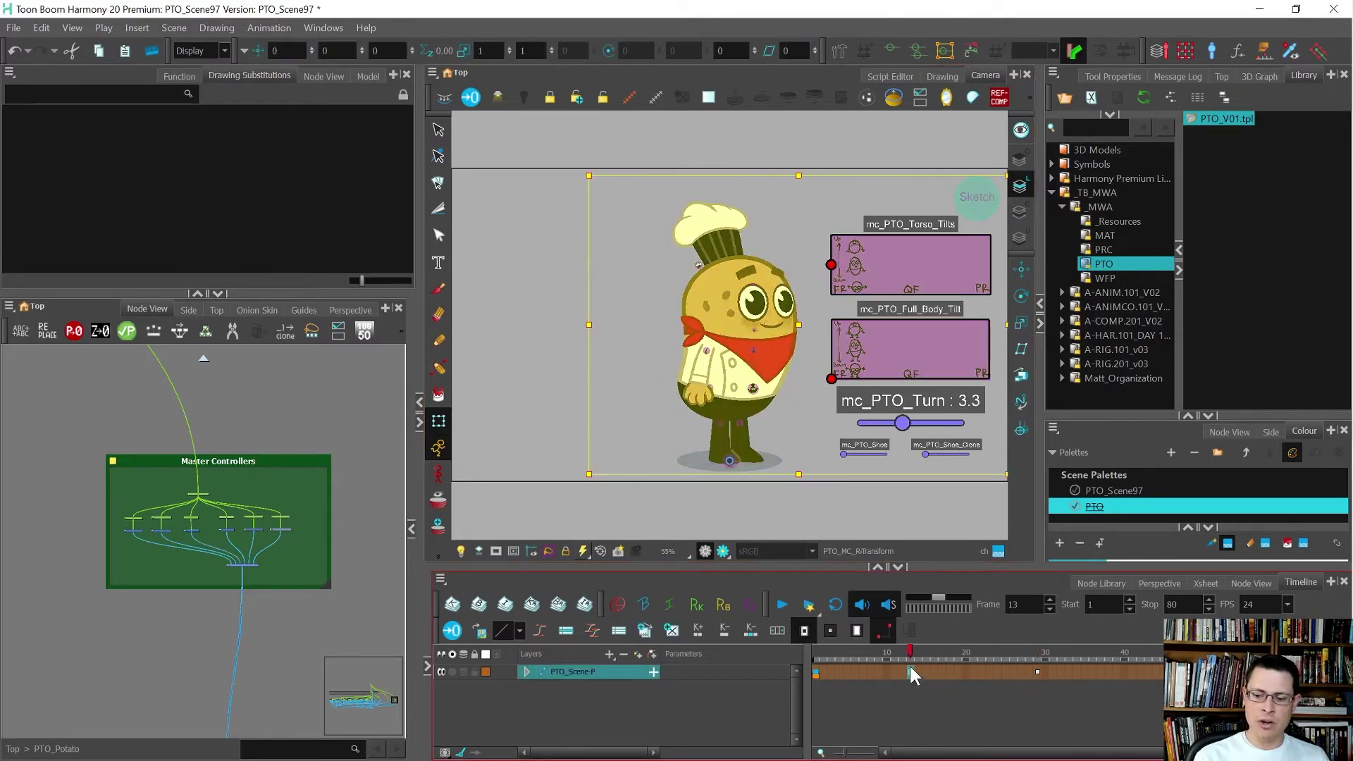
left_click(801, 425)
left_click_drag(833, 379, 932, 381)
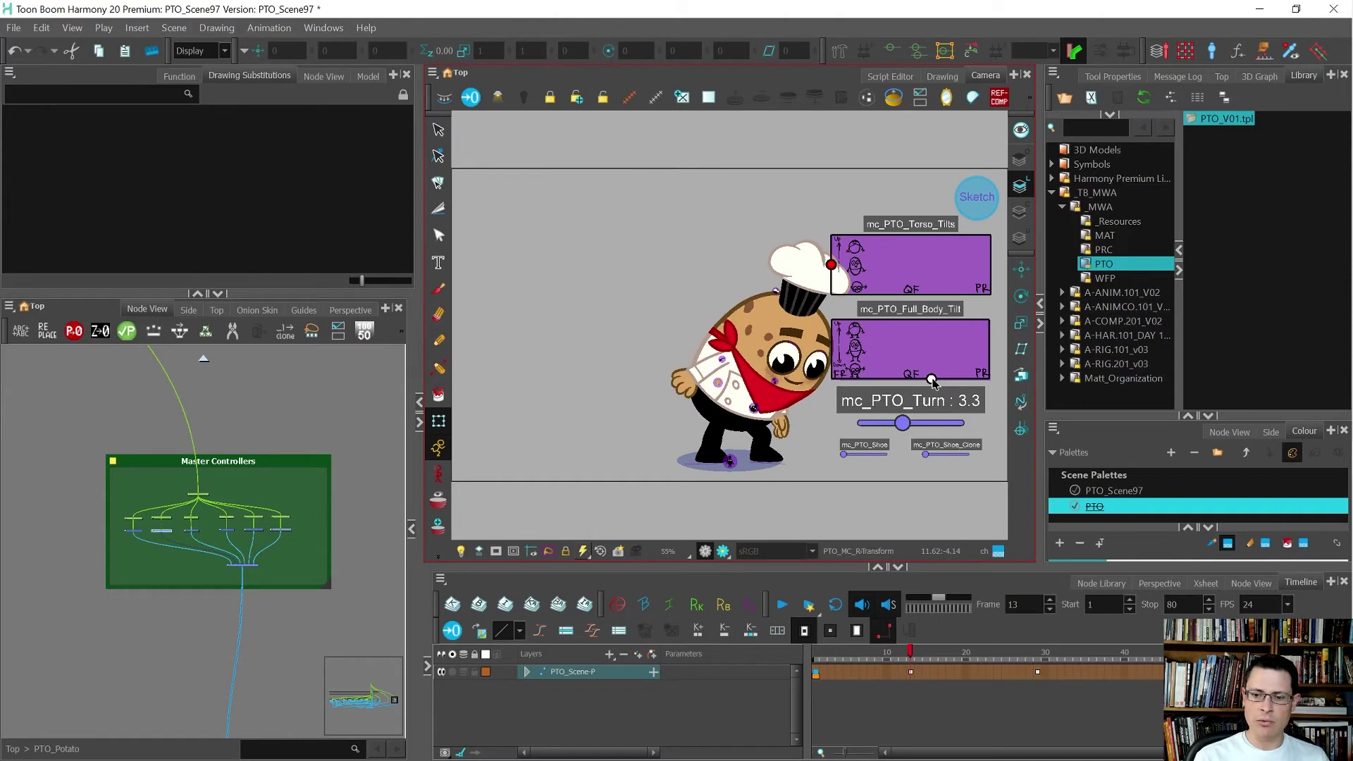
Step: Undo the last full-body tilt and, at the frame 13 key, move the mc_PTO_Full_Body_Tilt control point along the grid's lower edge to just past QF
left_click_drag(945, 653, 1041, 663)
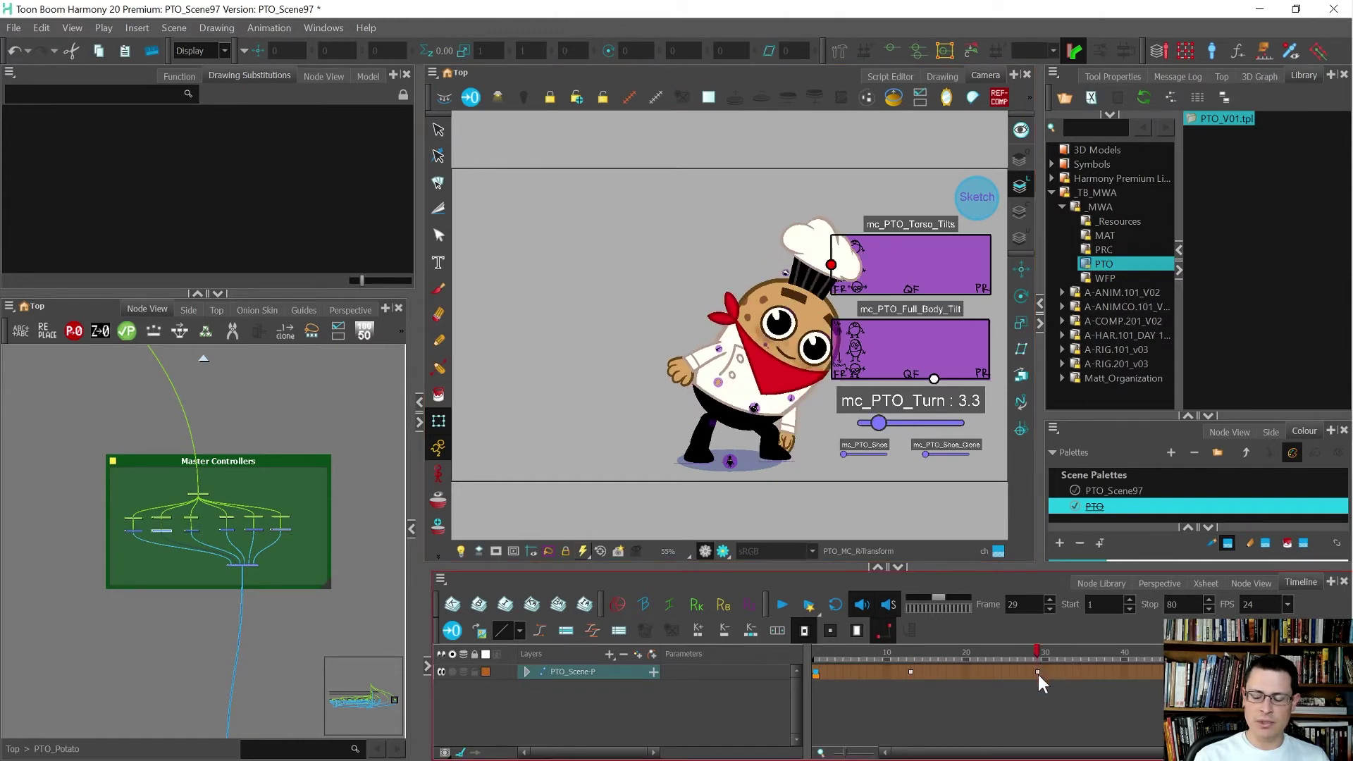
key("ctrl+z")
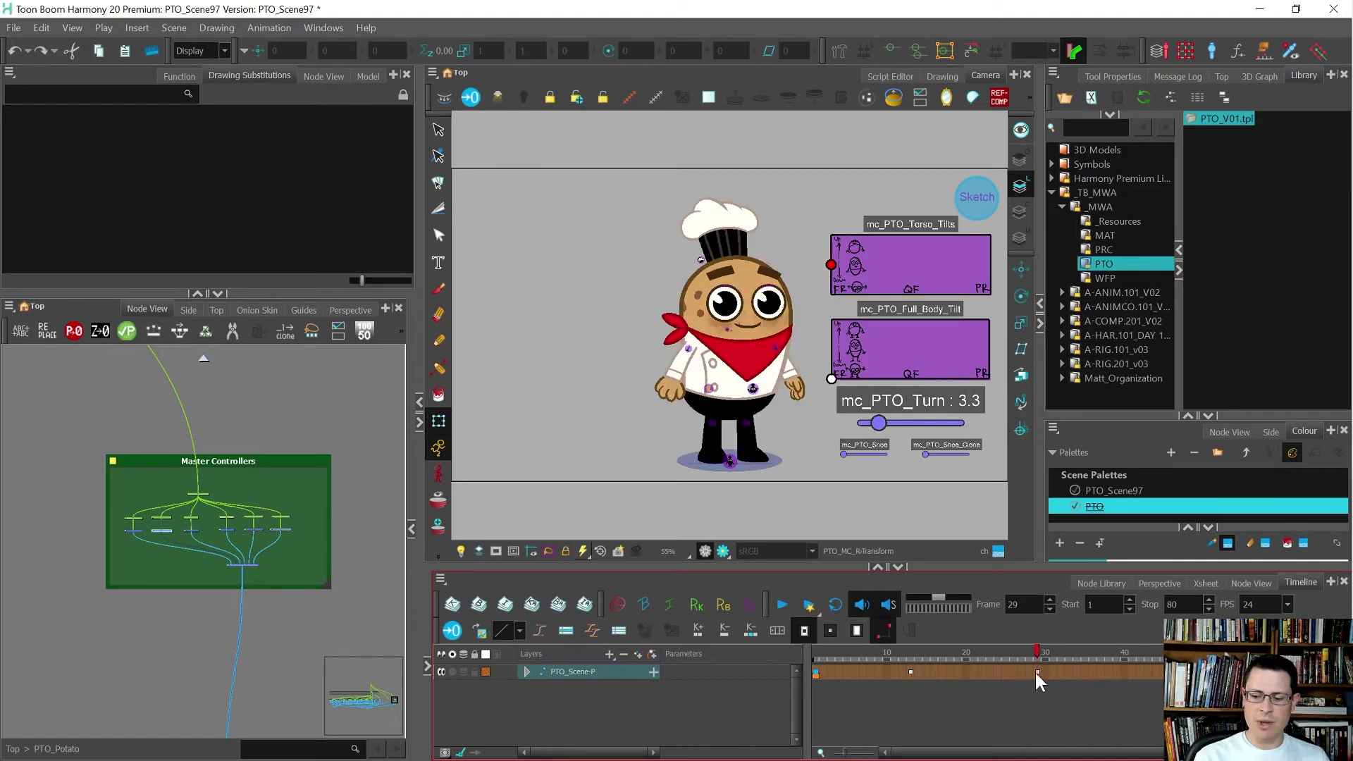
left_click(1034, 670)
key("apostrophe")
key("apostrophe")
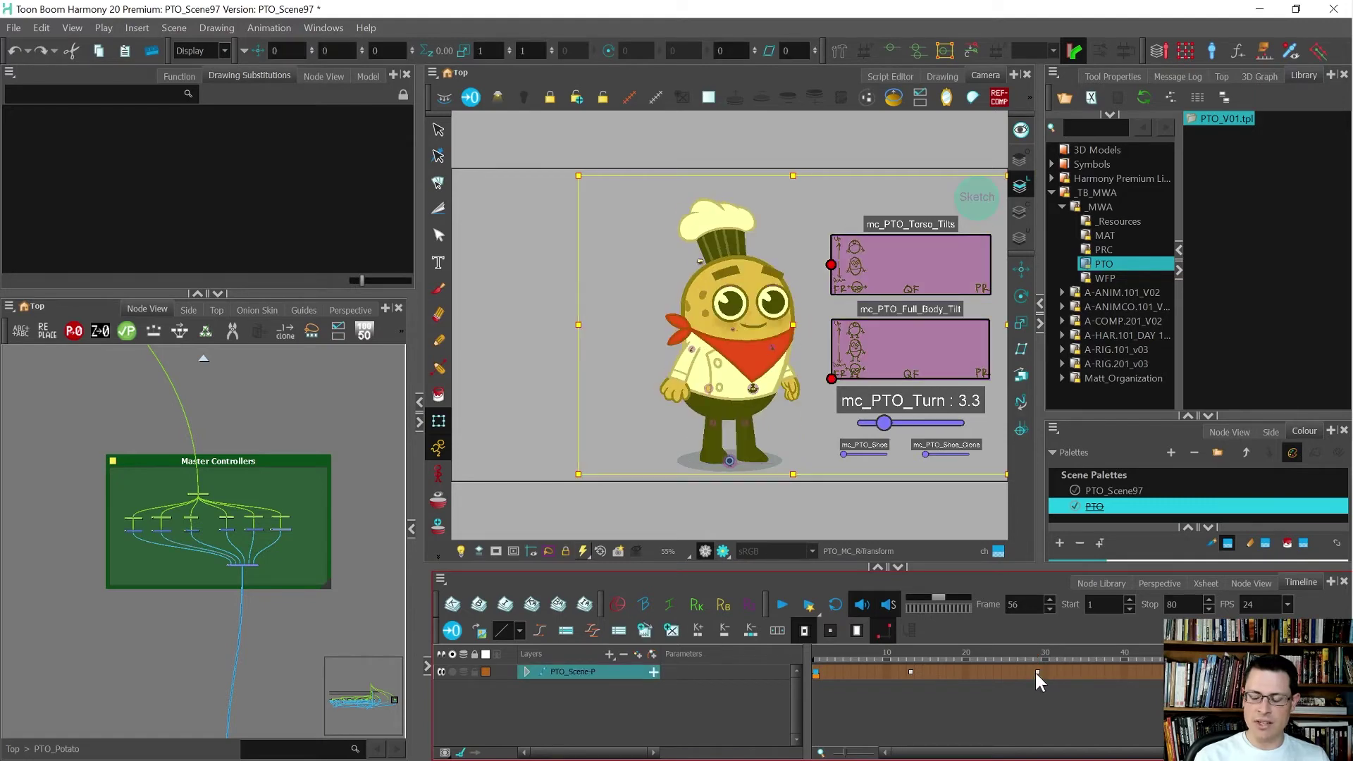
key("semicolon")
key("semicolon")
key("semicolon")
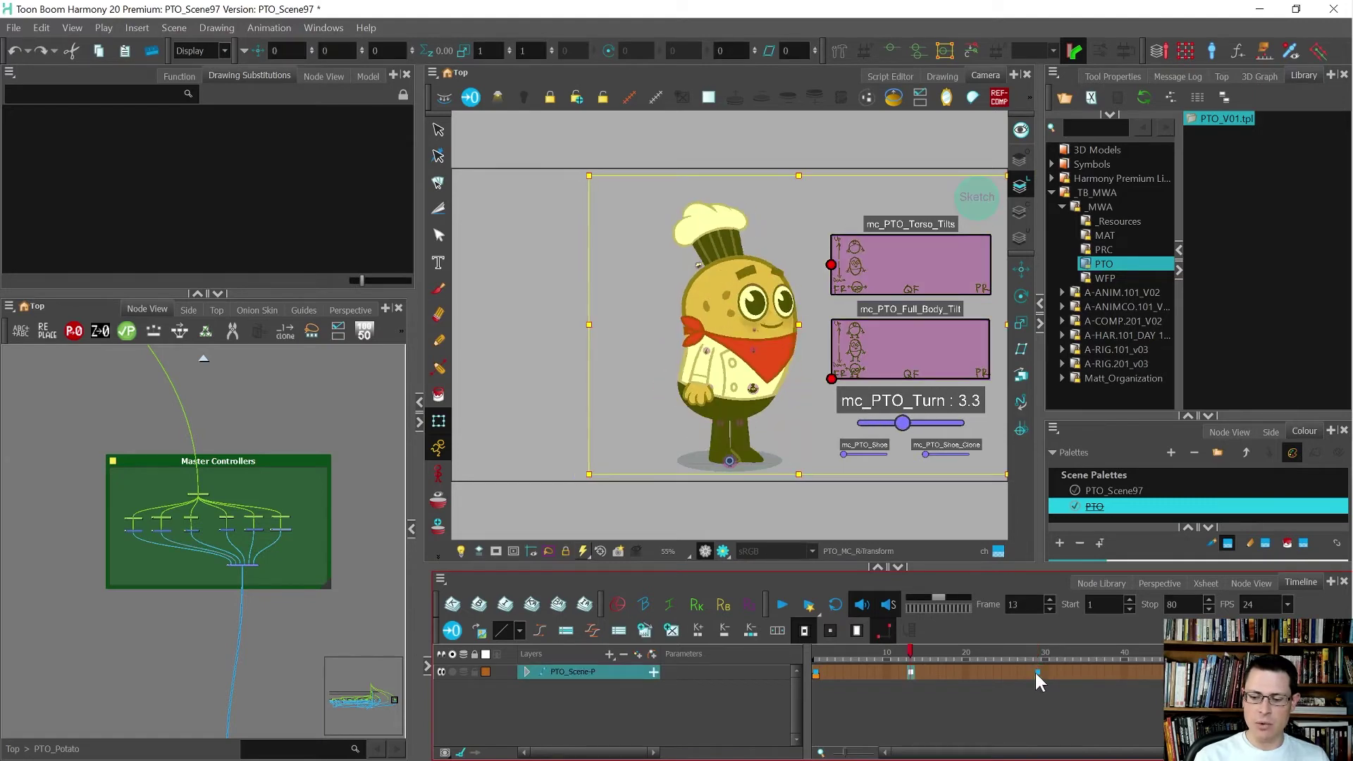
left_click(826, 399)
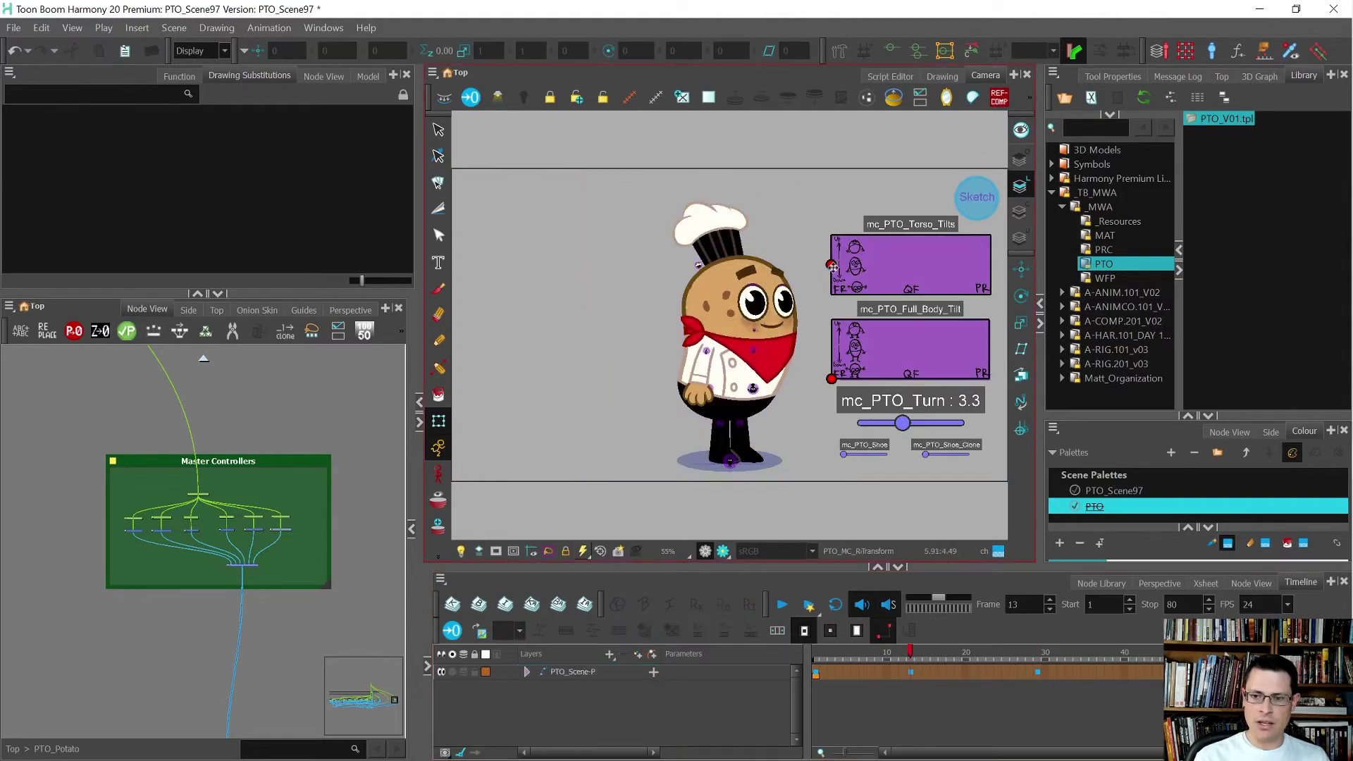
left_click_drag(833, 379, 923, 382)
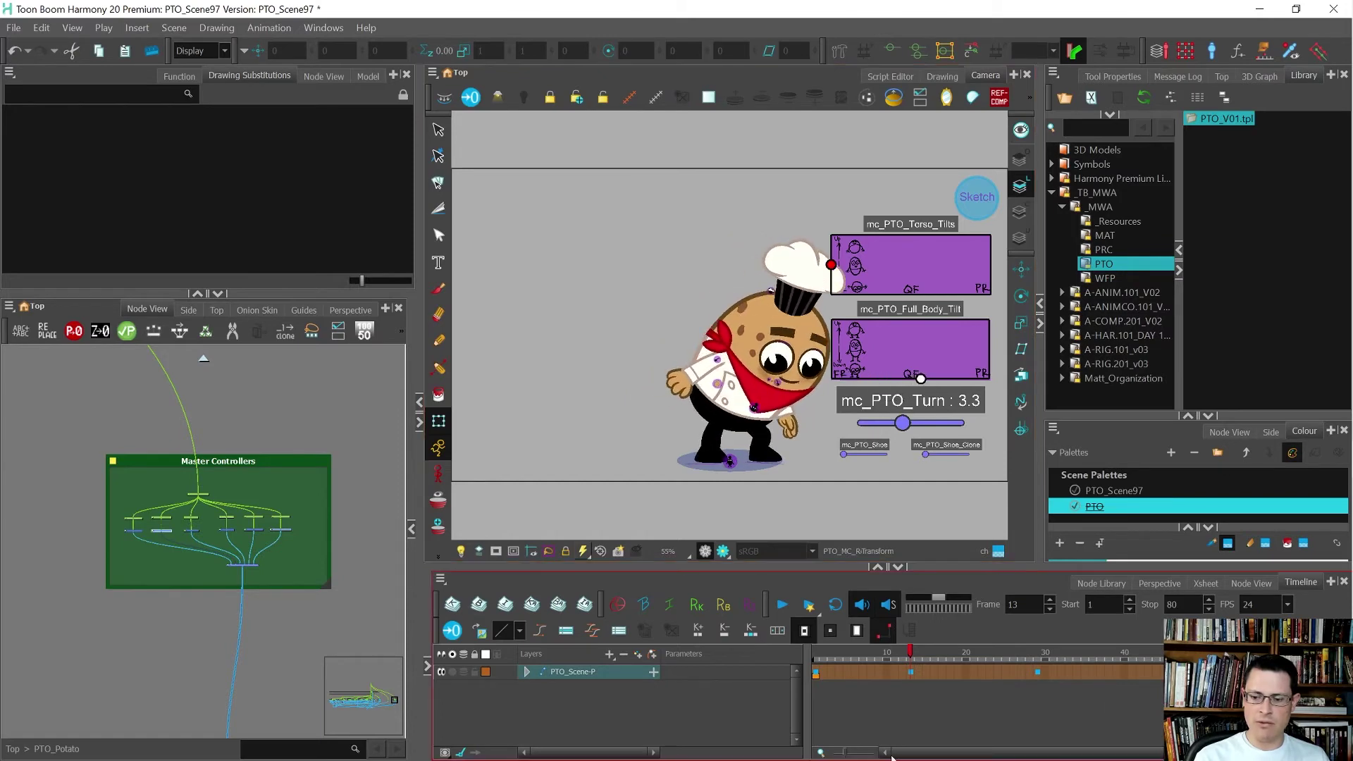
Step: Test the mc_PTO_Torso_Tilts control point beside the front-view guides at frame 29 and on the grid's PR edge at frame 47
left_click(1037, 673)
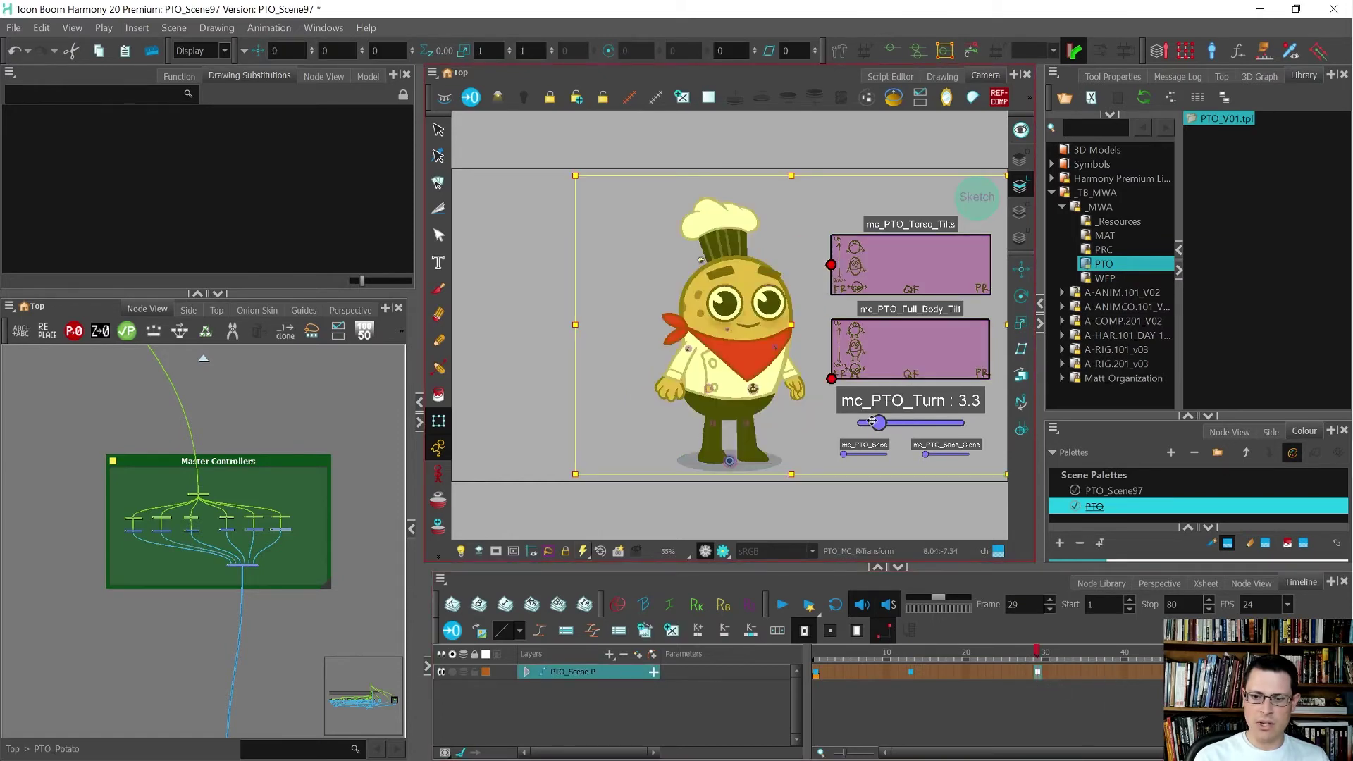
left_click(817, 289)
left_click_drag(831, 265, 862, 258)
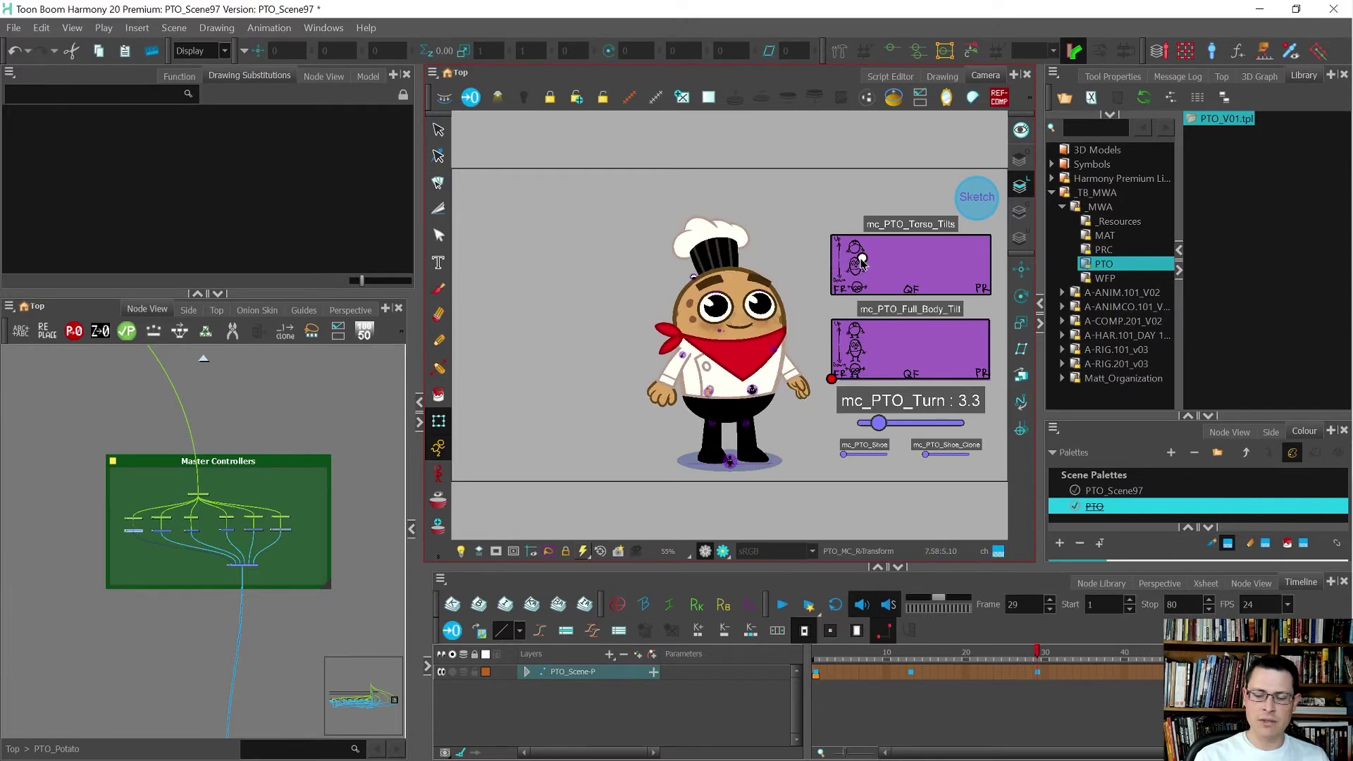
left_click(1033, 670)
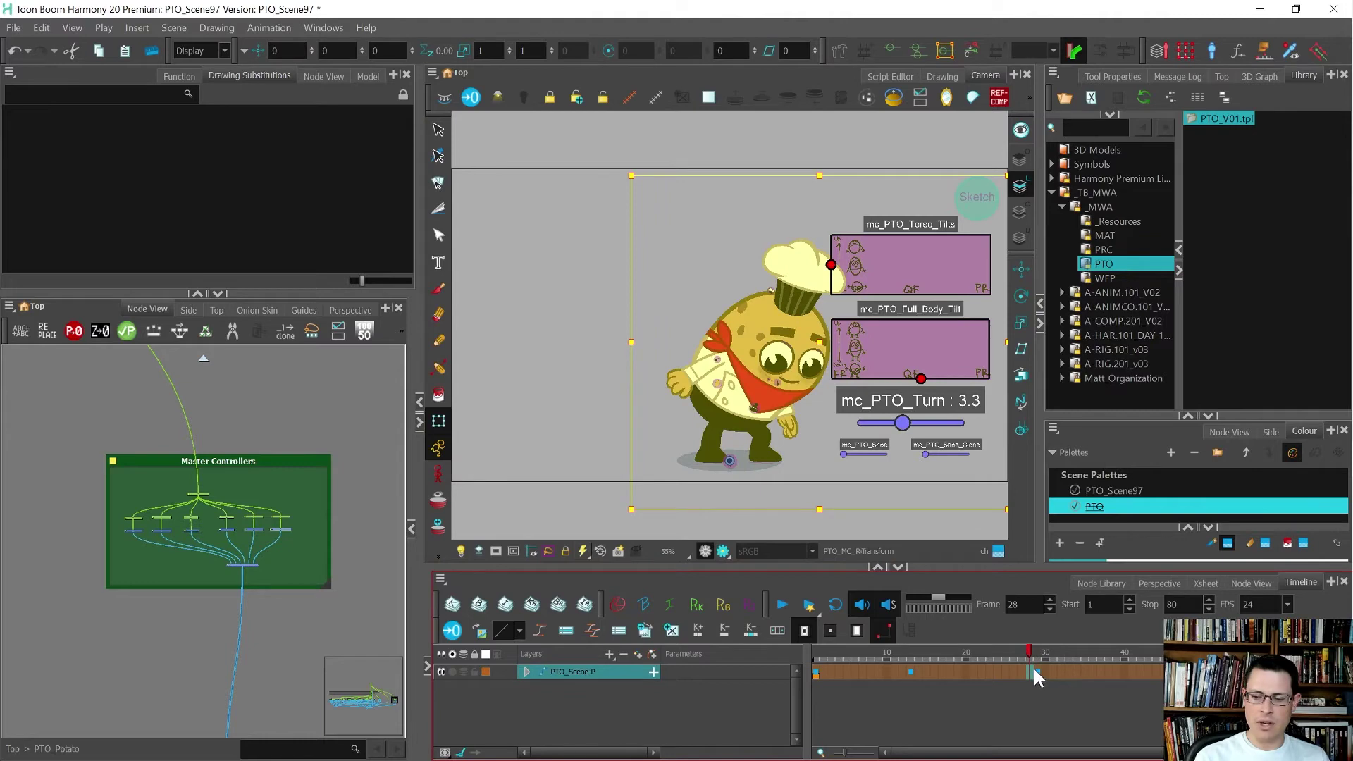
left_click_drag(1114, 651, 1188, 654)
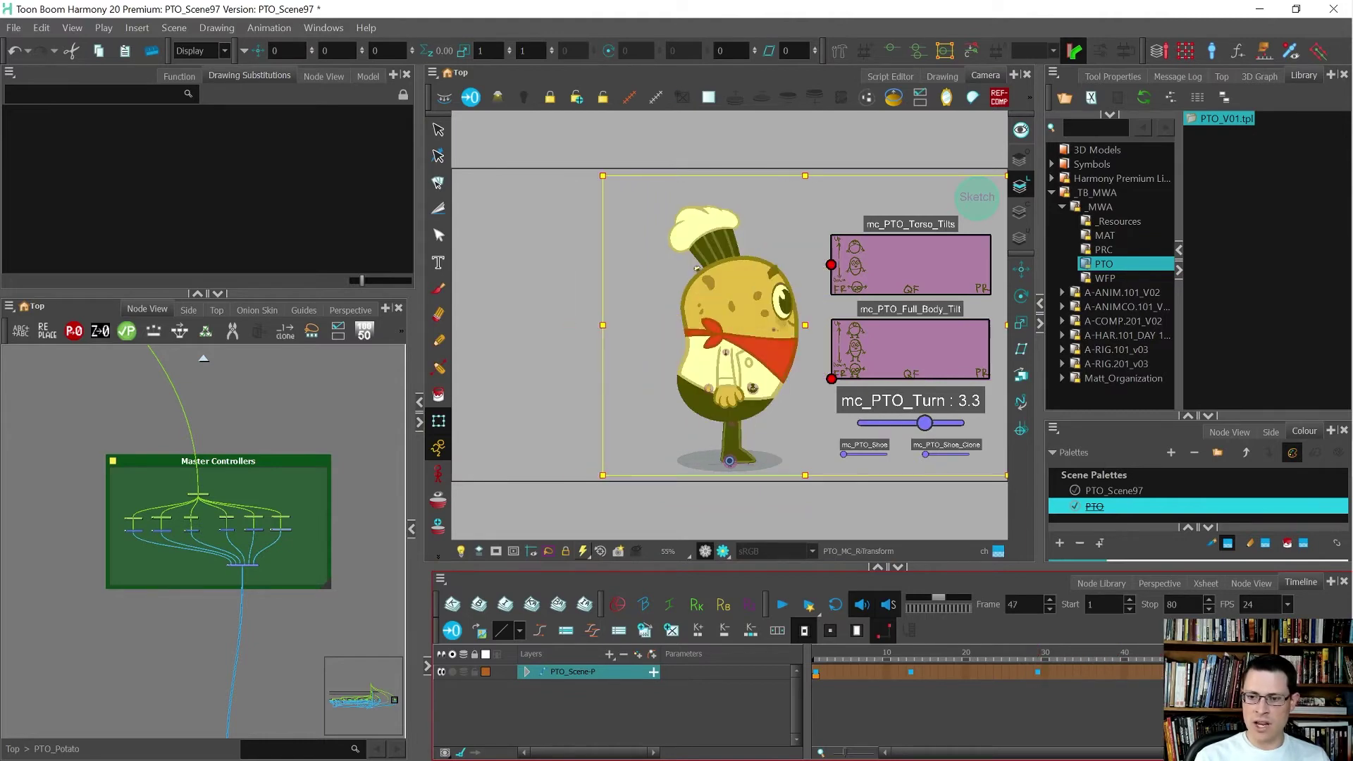
left_click_drag(829, 266, 1002, 273)
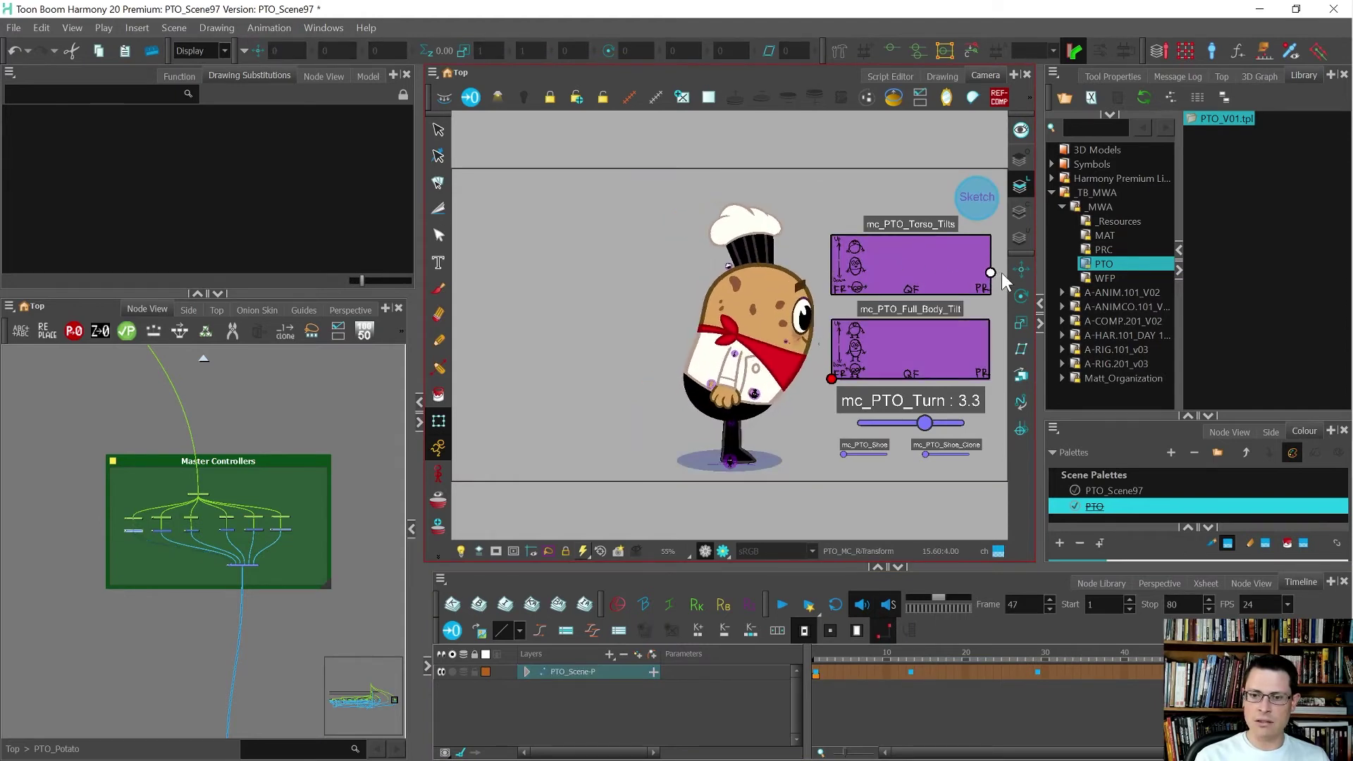
Step: At the frame 13 key, rotate the potato's arm nearest the controller grids slightly outward by its transform box
left_click_drag(1180, 655, 1250, 656)
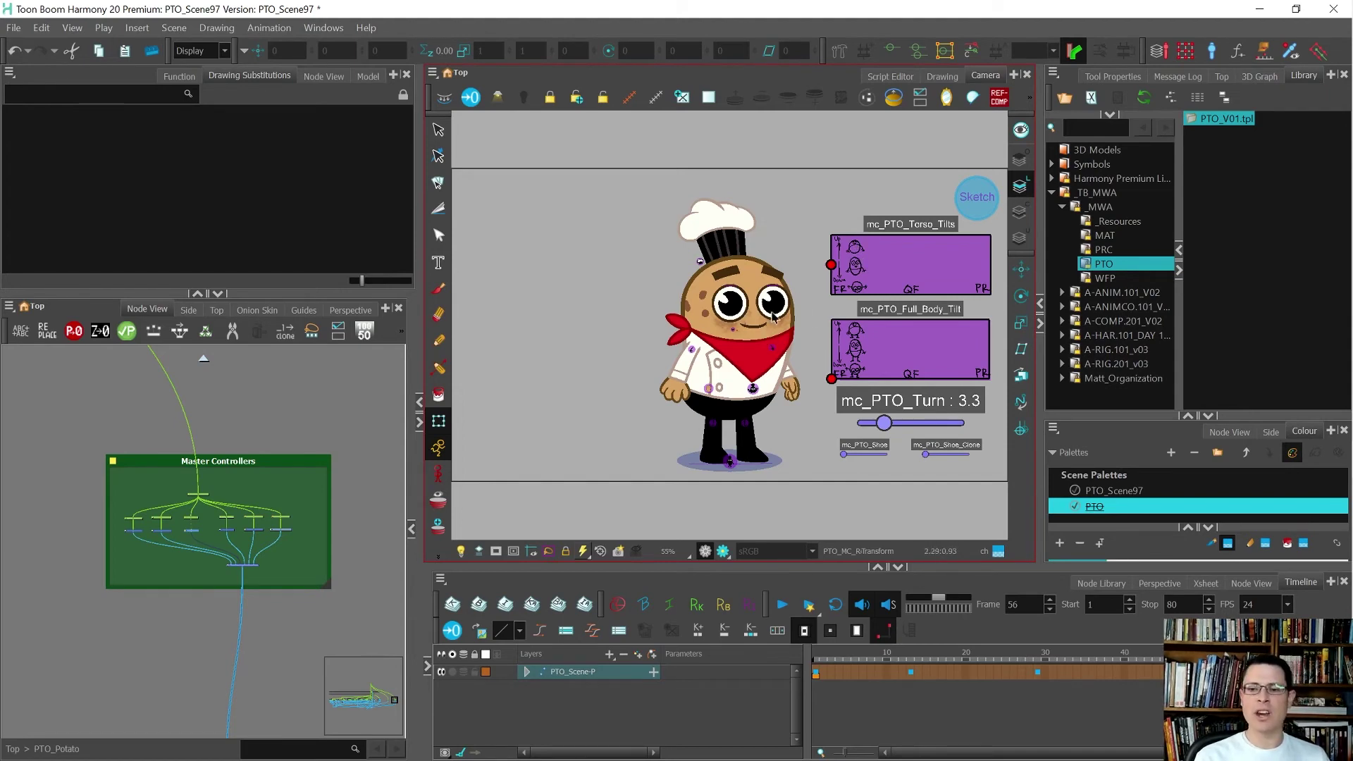
left_click(915, 658)
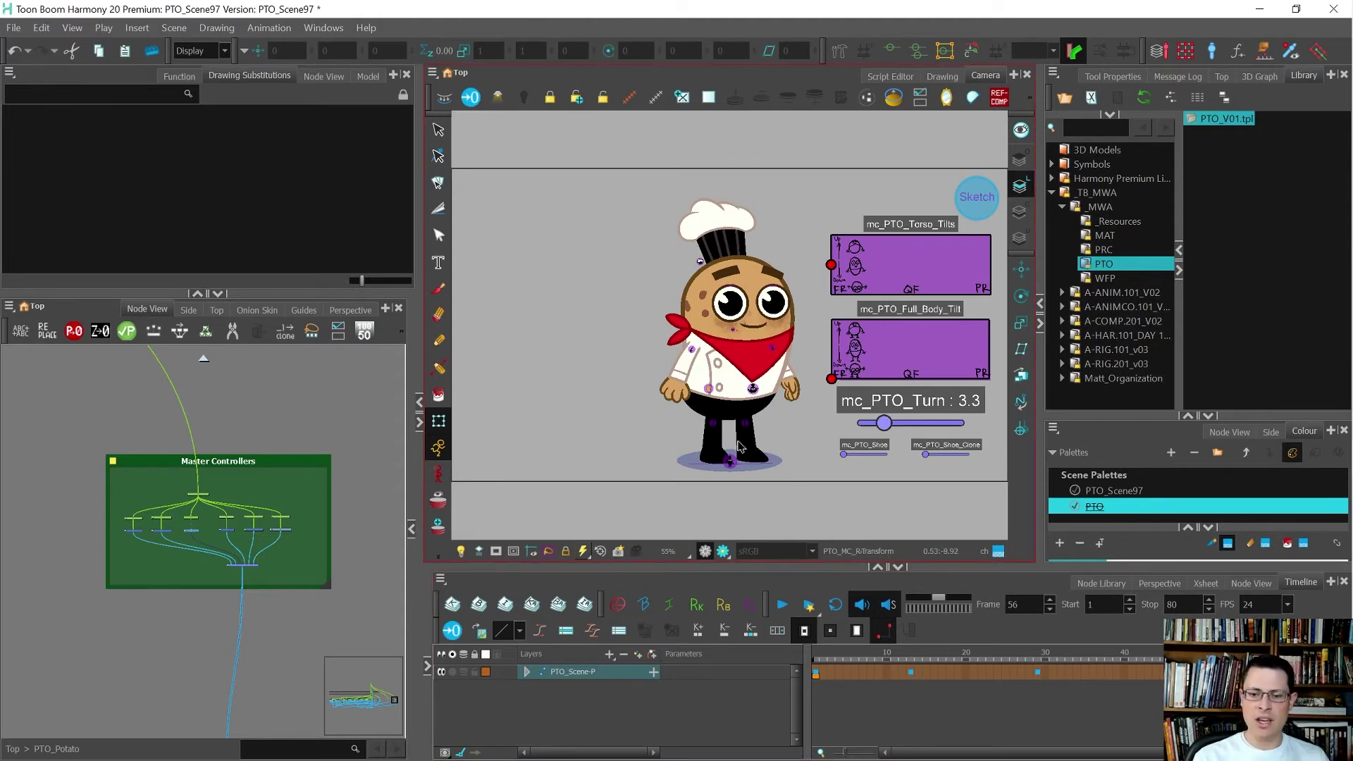
left_click(895, 626)
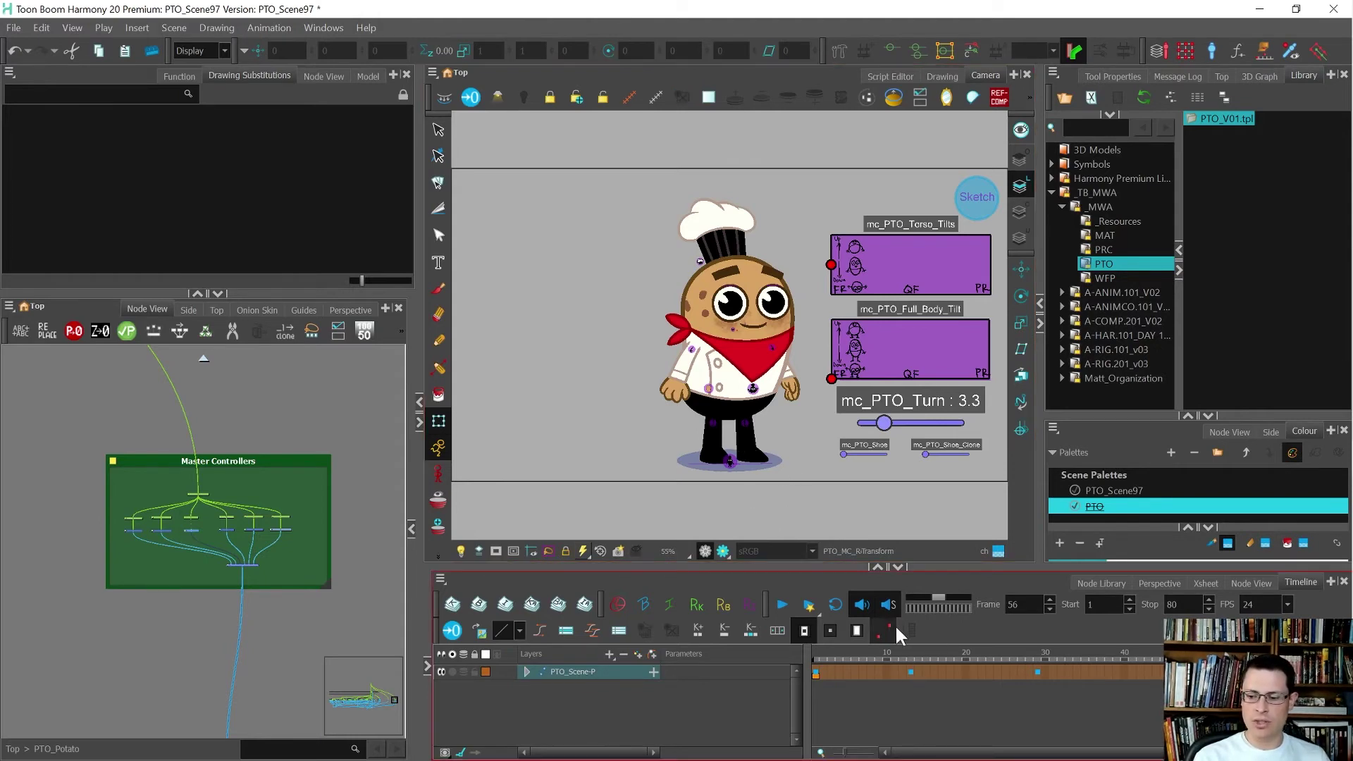
left_click(912, 672)
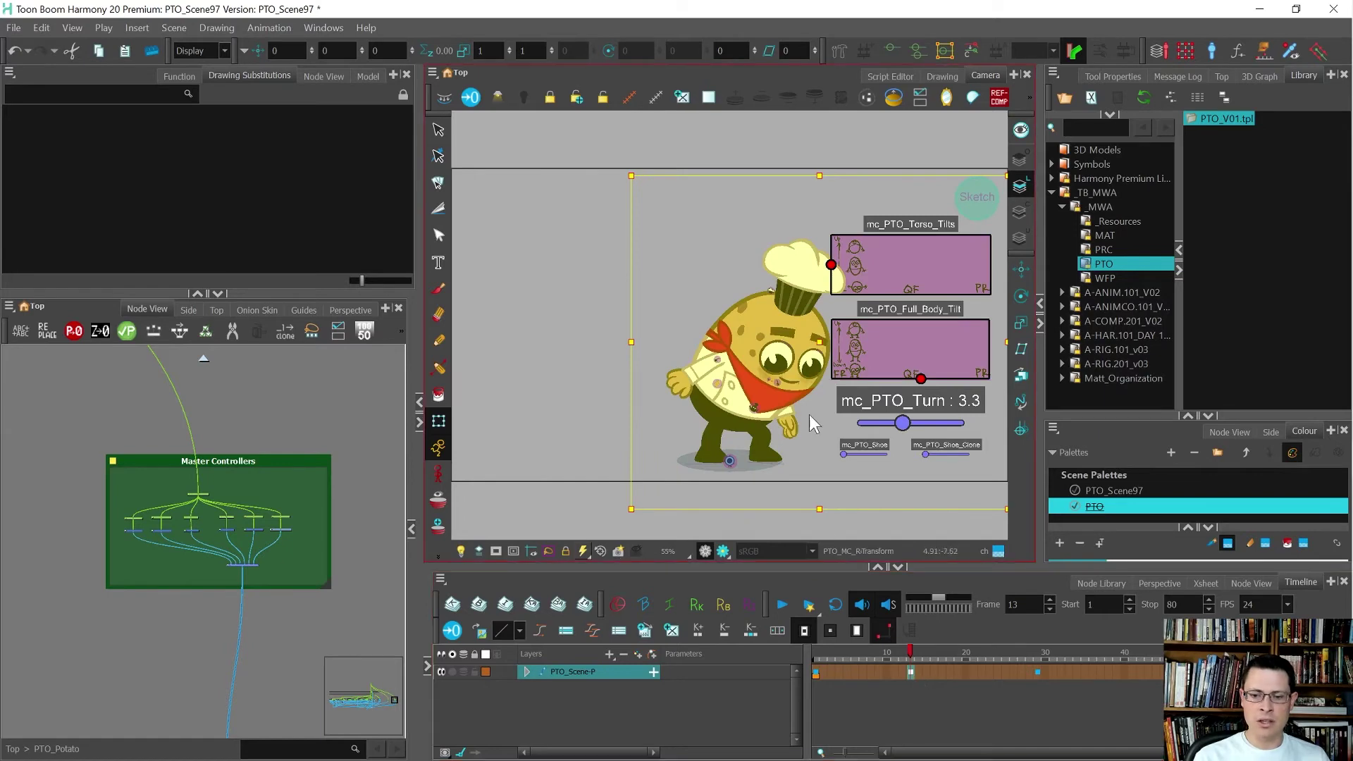
scroll(815, 424, "up", 2)
left_click(780, 396)
scroll(808, 456, "up", 2)
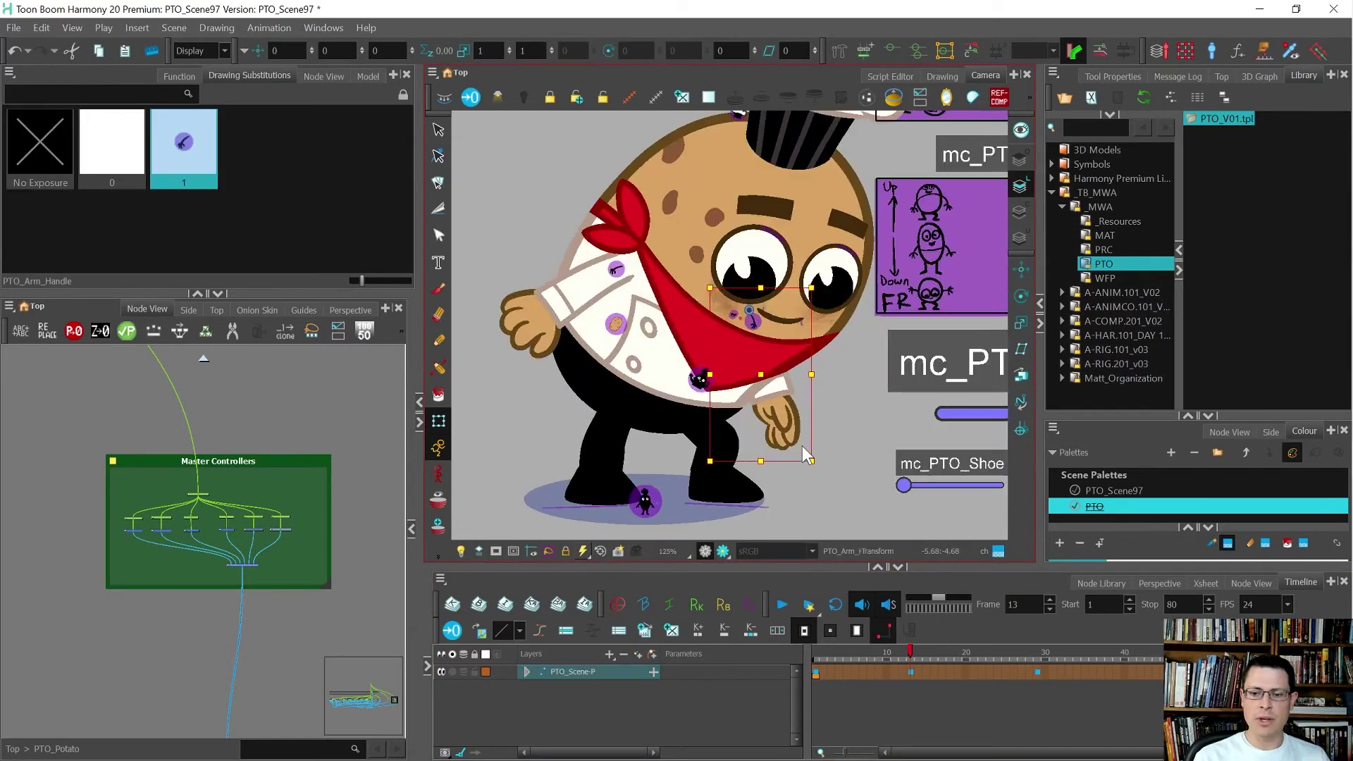
mouse_move(808, 457)
left_mouse_down()
mouse_move(821, 426)
mouse_move(810, 416)
mouse_move(839, 432)
mouse_move(821, 453)
left_mouse_up()
scroll(726, 394, "down", 2)
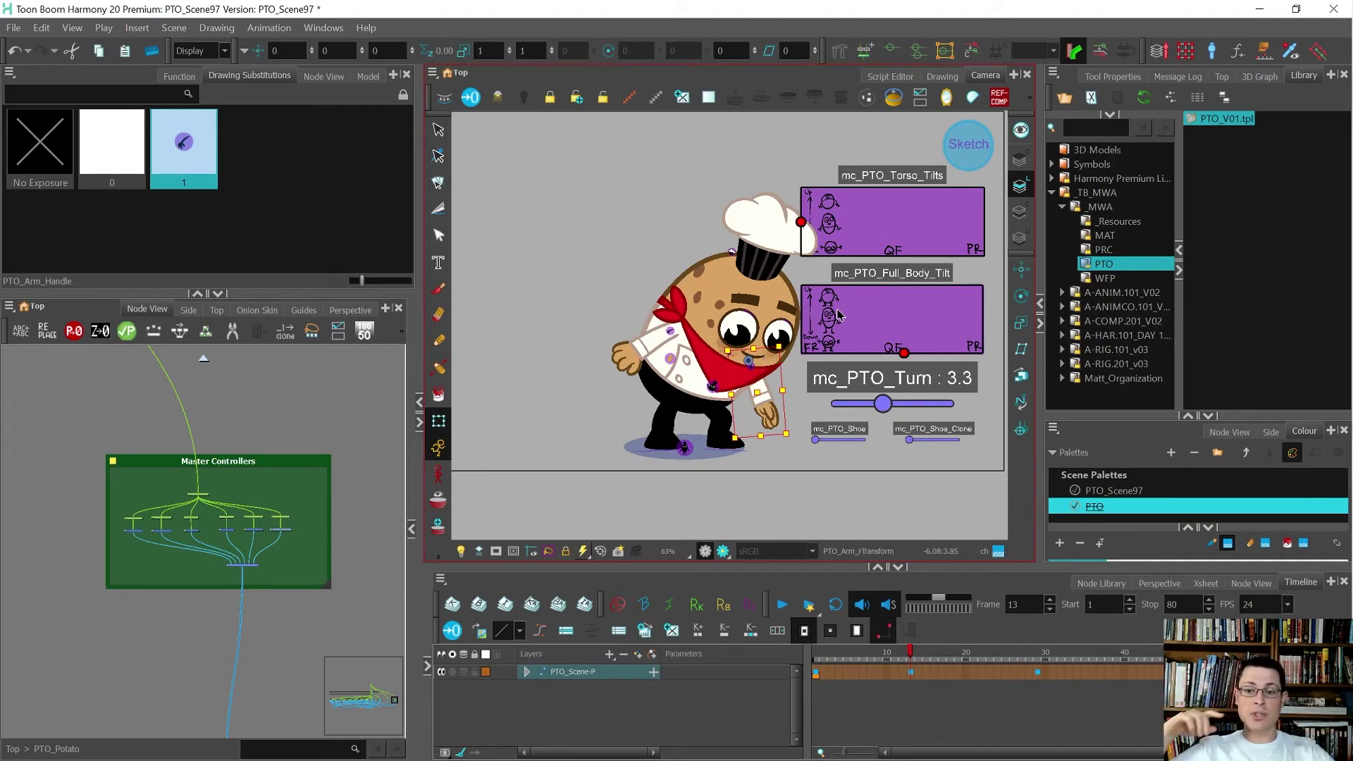
Step: Select the full-body tilt control at frame 13 and step through the keyed poses back to frame 1 to review them
left_click(905, 352)
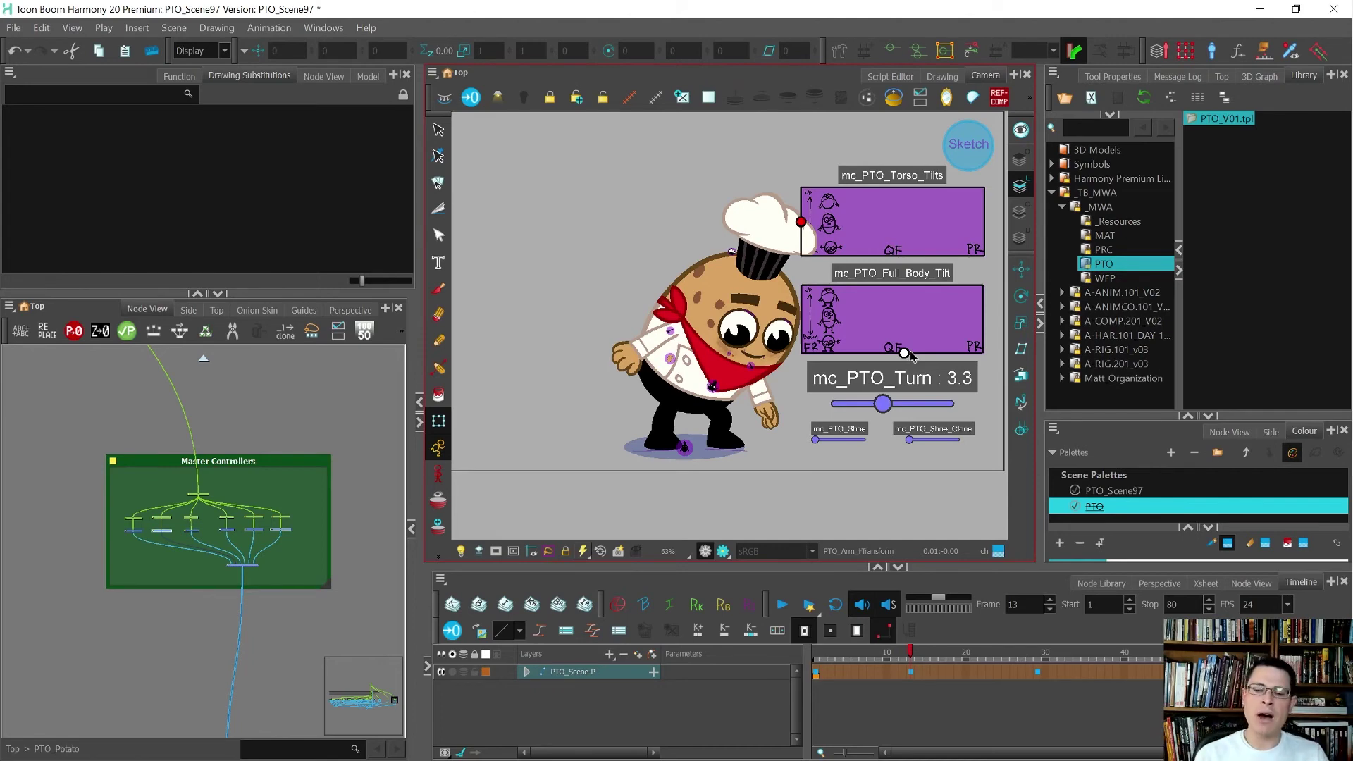
left_click(909, 688)
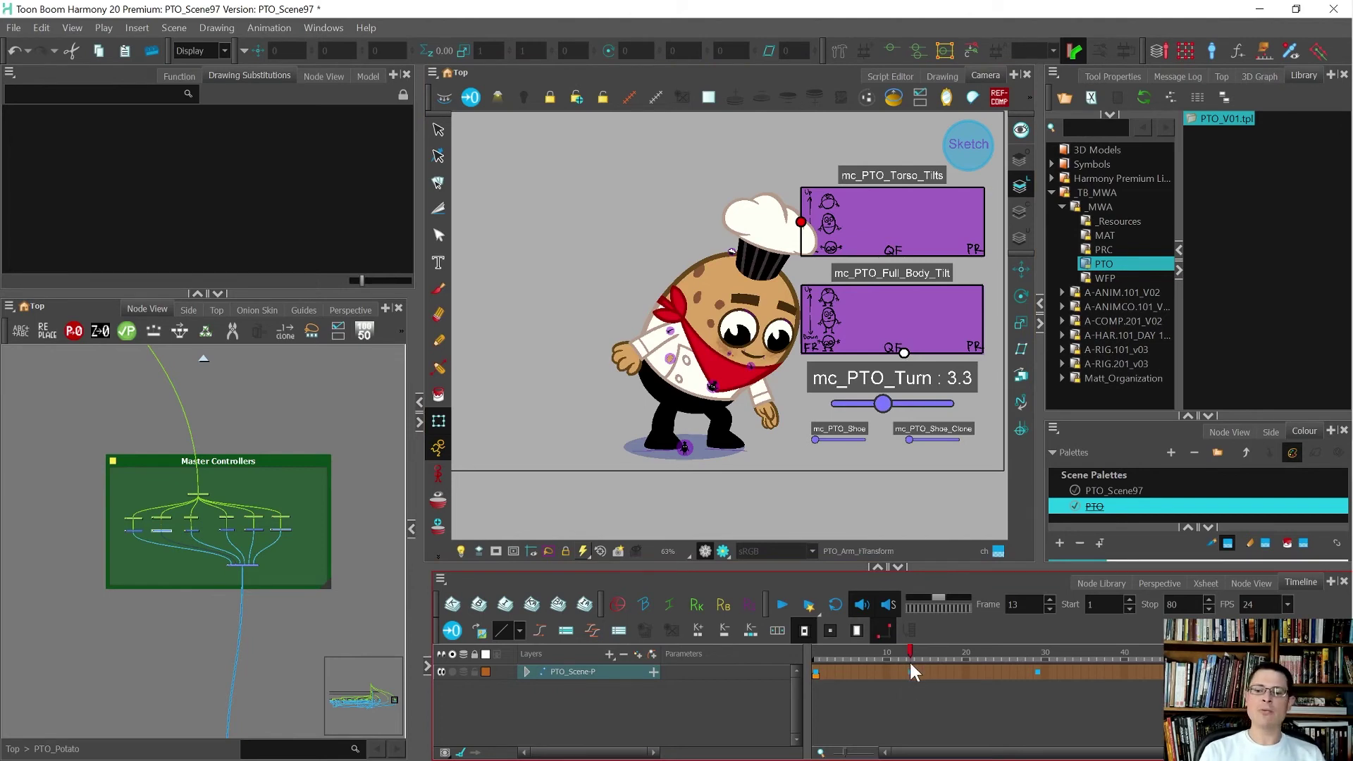
left_click(911, 671)
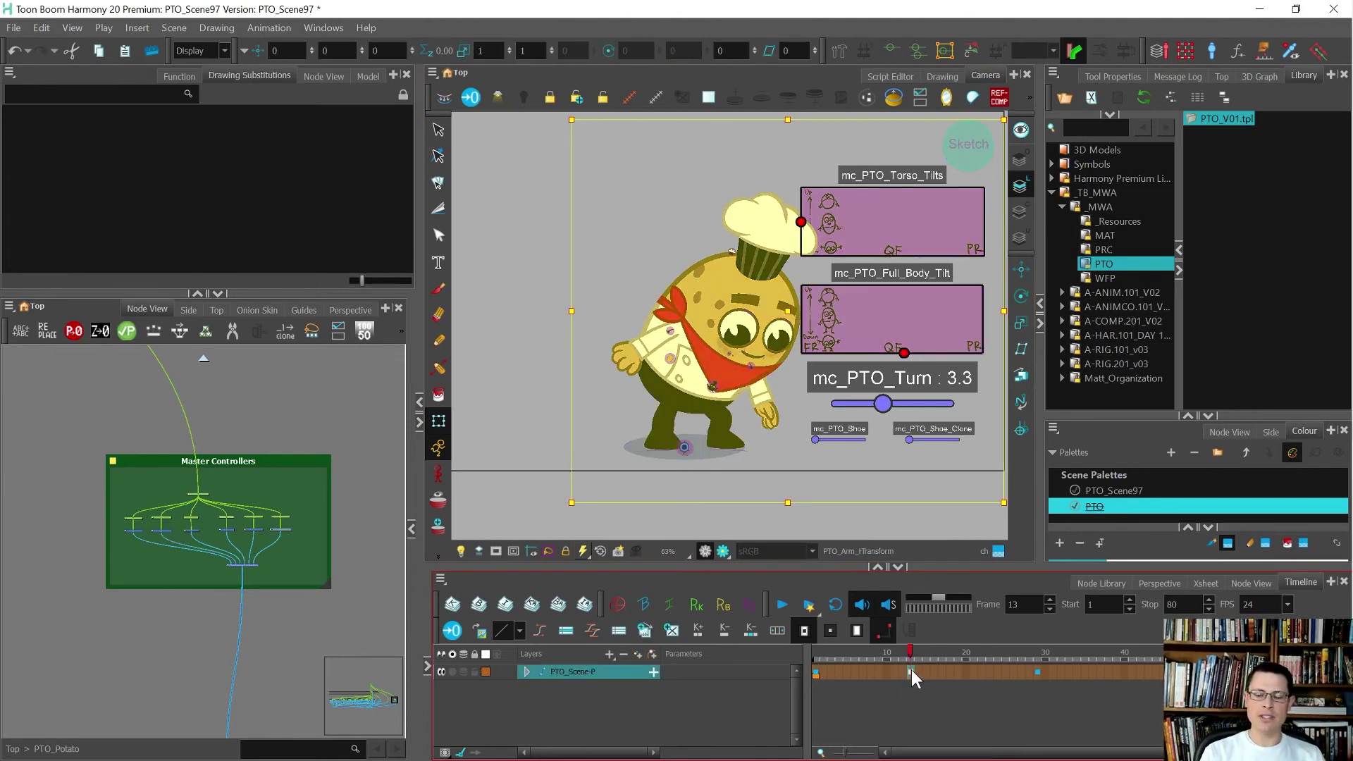
key("apostrophe")
key("apostrophe")
key("semicolon")
key("semicolon")
key("semicolon")
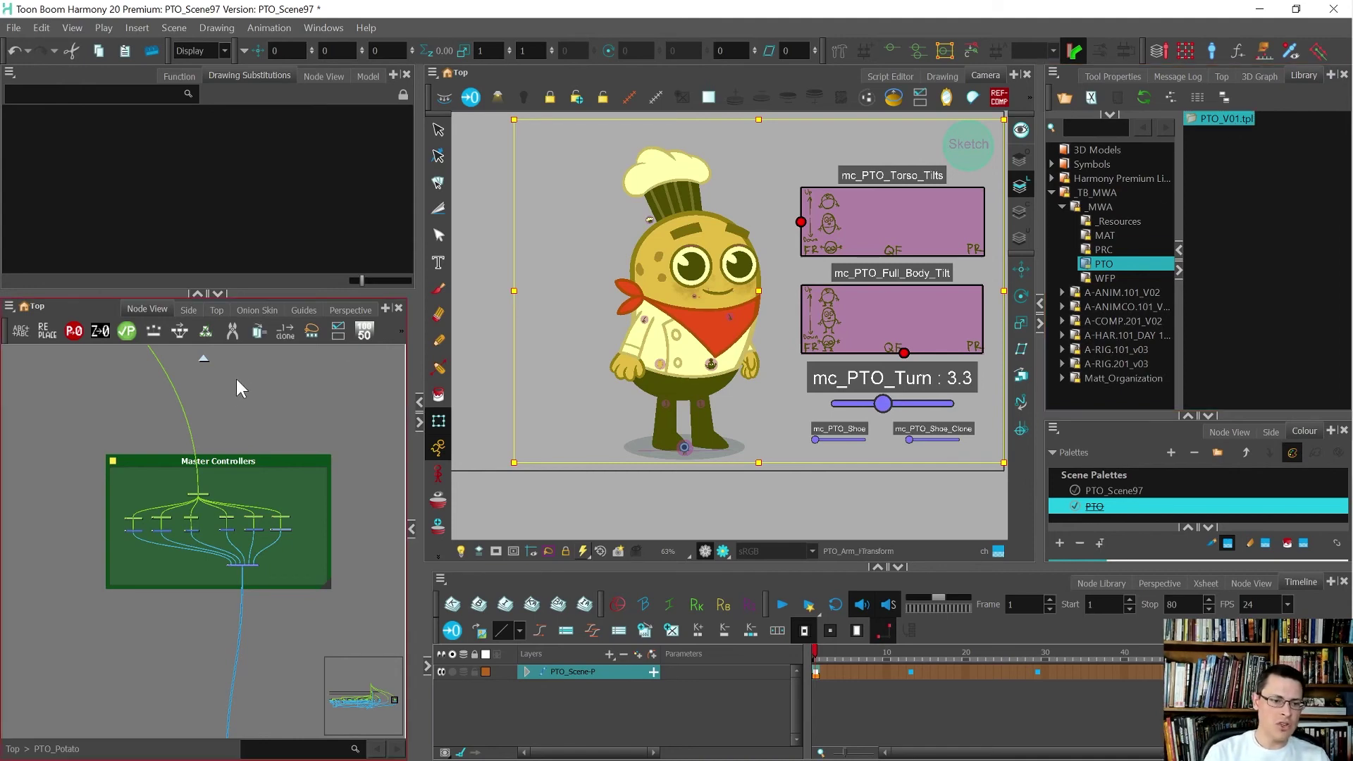
Step: Leave the PTO_Potato group and rename the rig's backdrop to PTO Potato V02
left_click(205, 357)
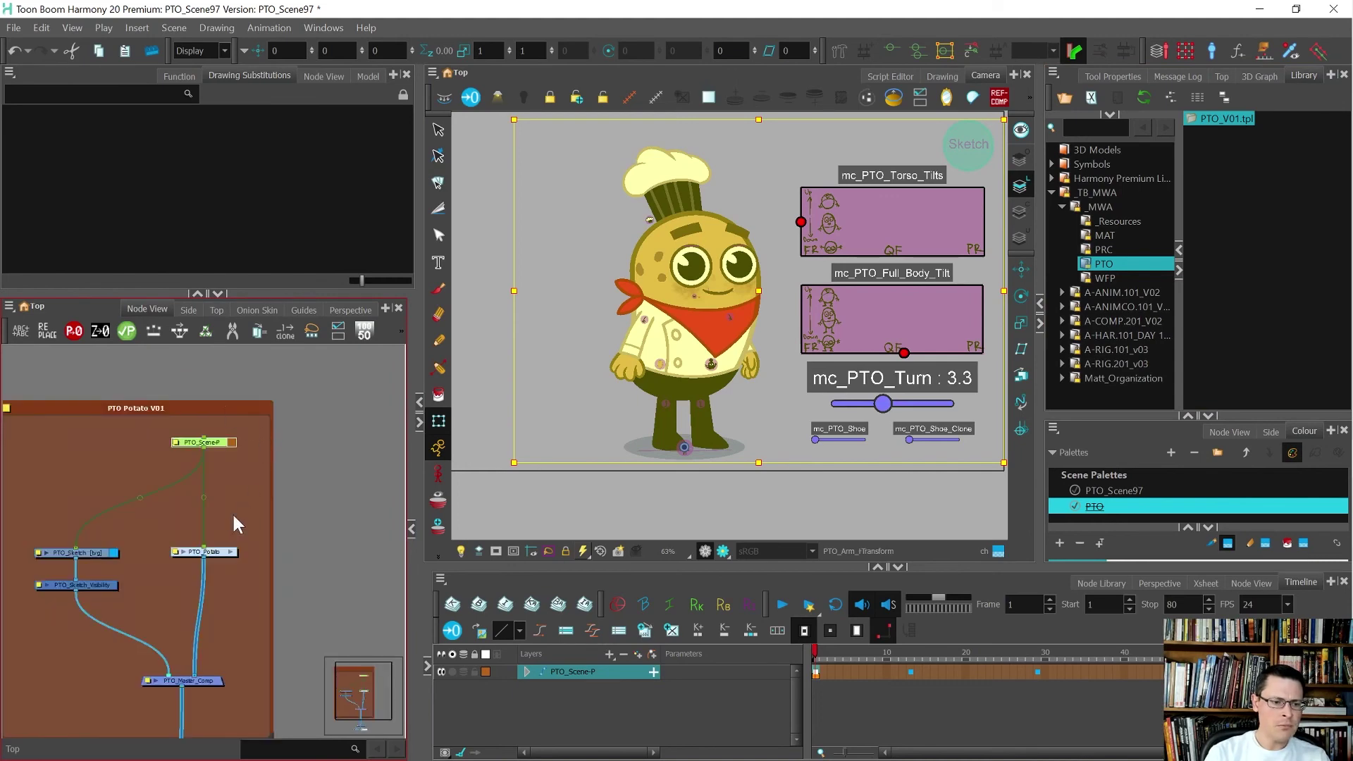
scroll(251, 444, "down", 3)
scroll(163, 439, "up", 4)
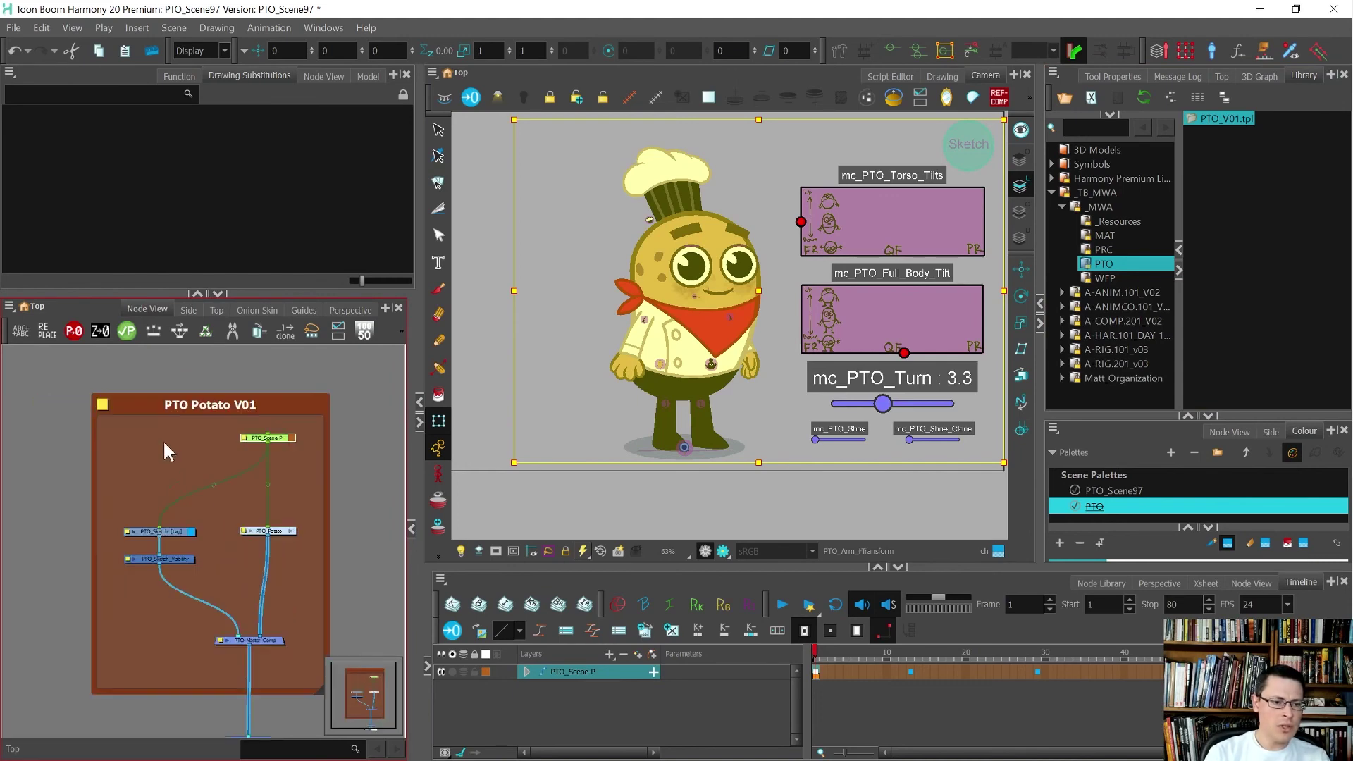
left_click(104, 403)
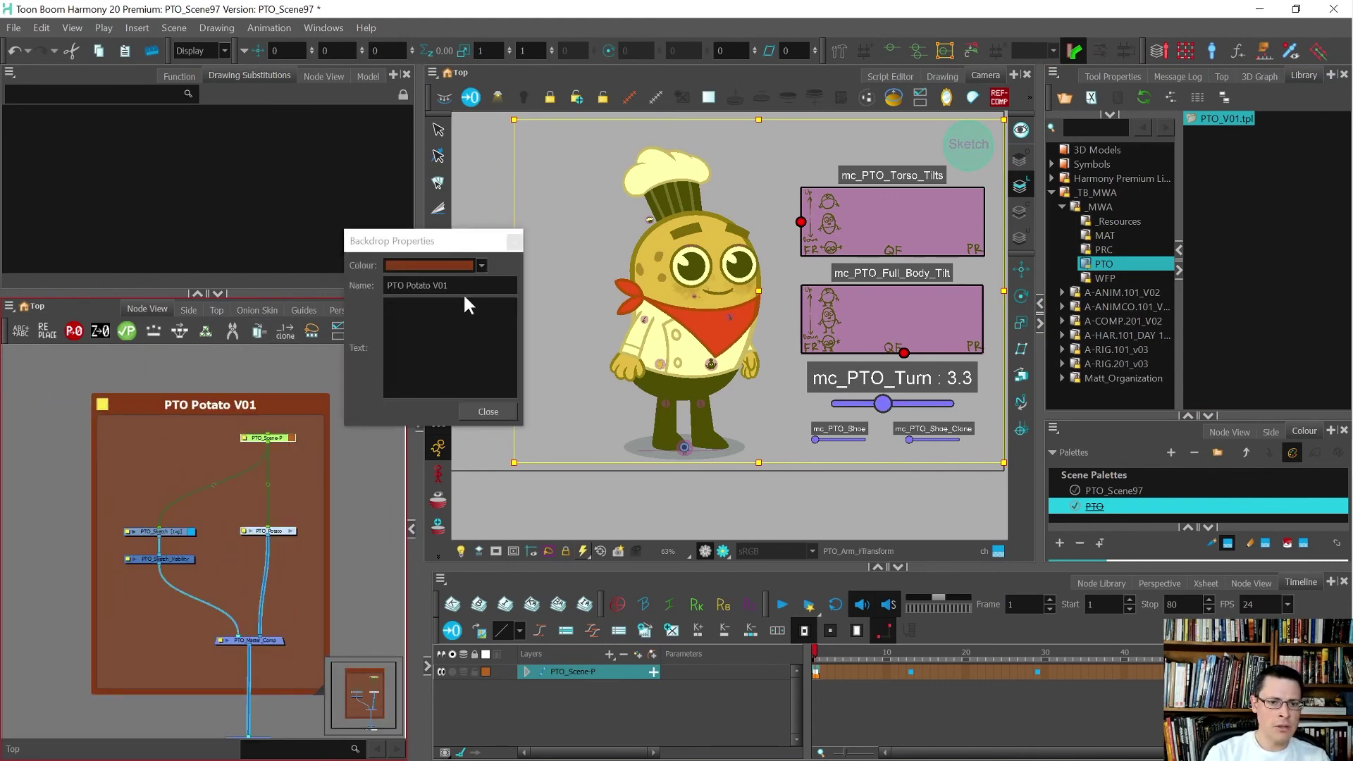
key("BackSpace")
type("2")
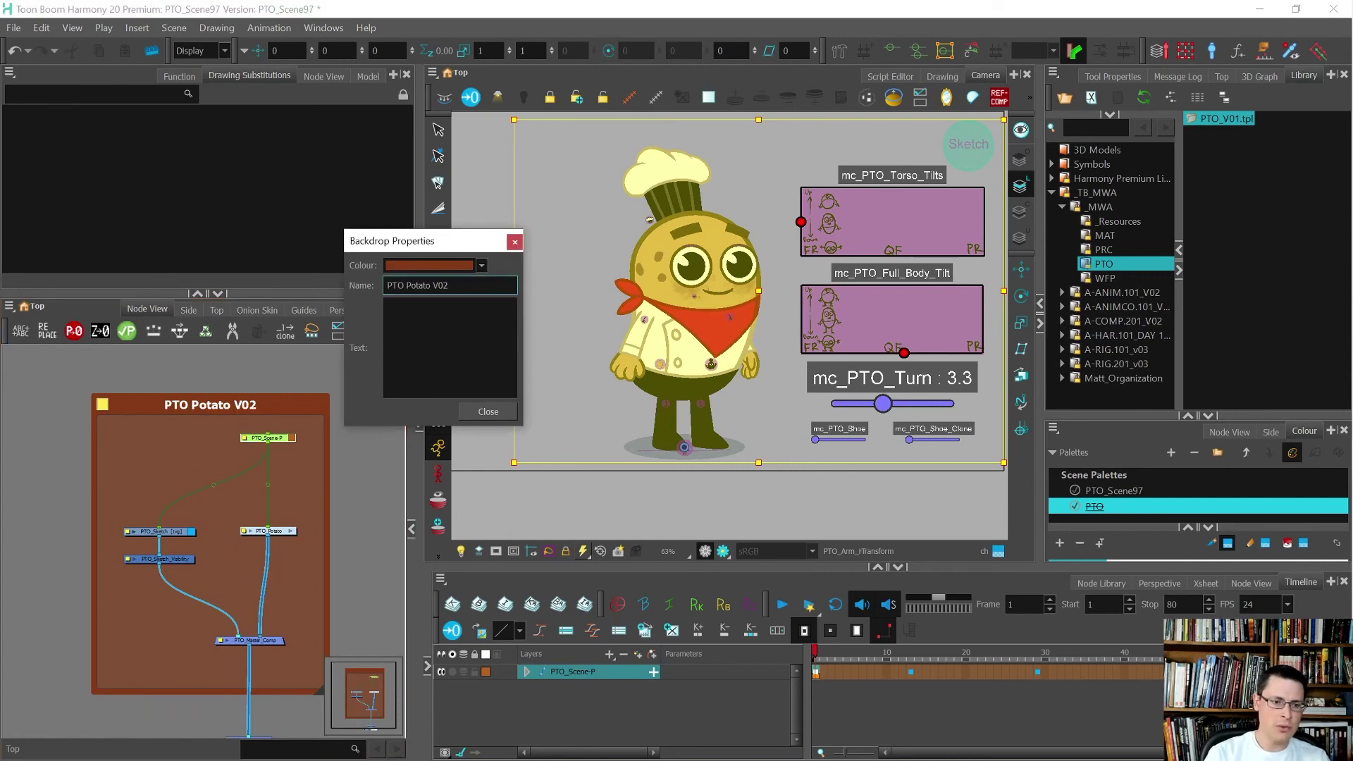
left_click(488, 411)
scroll(282, 451, "up", 2)
left_click_drag(199, 413, 325, 589)
left_click(325, 590)
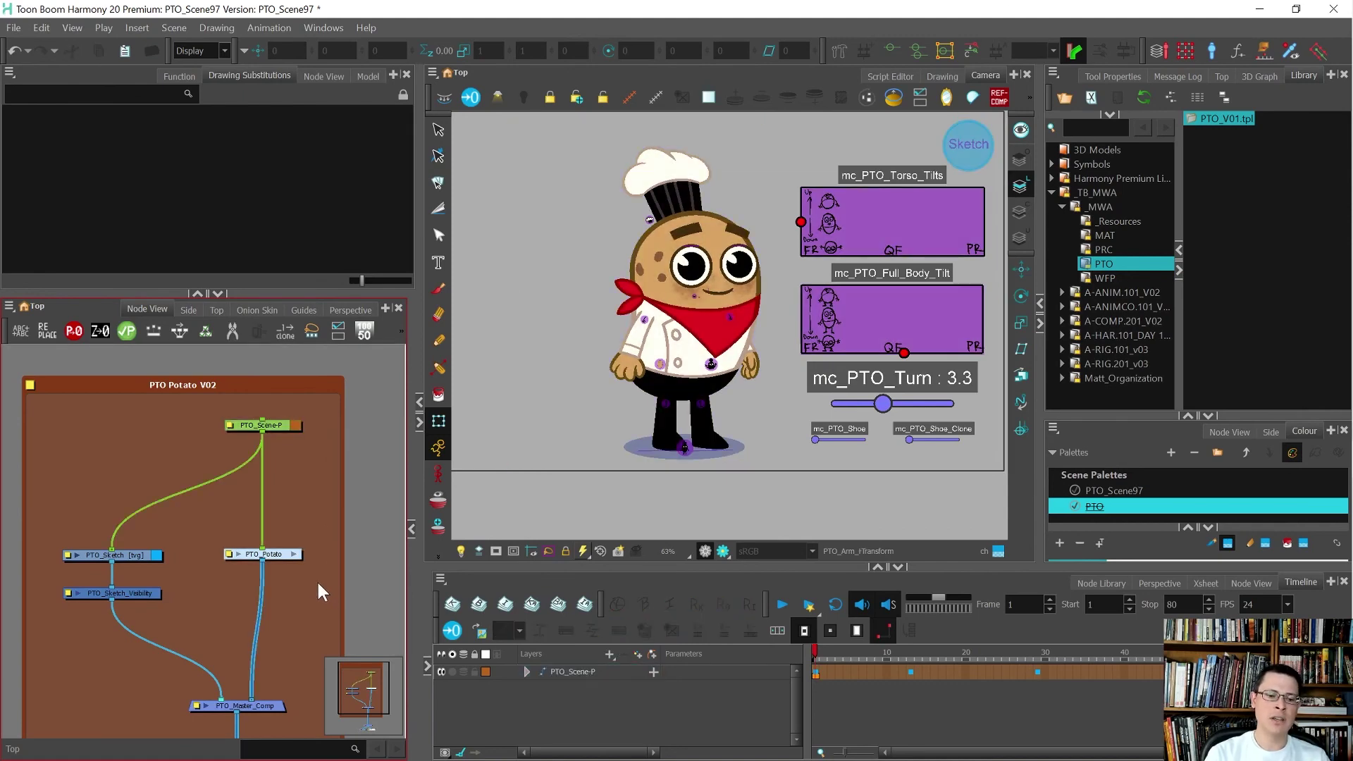
Step: Enter the PTO_Potato group from the PTO Potato V02 backdrop and select the PTO_Master-P peg inside it
scroll(282, 563, "up", 3)
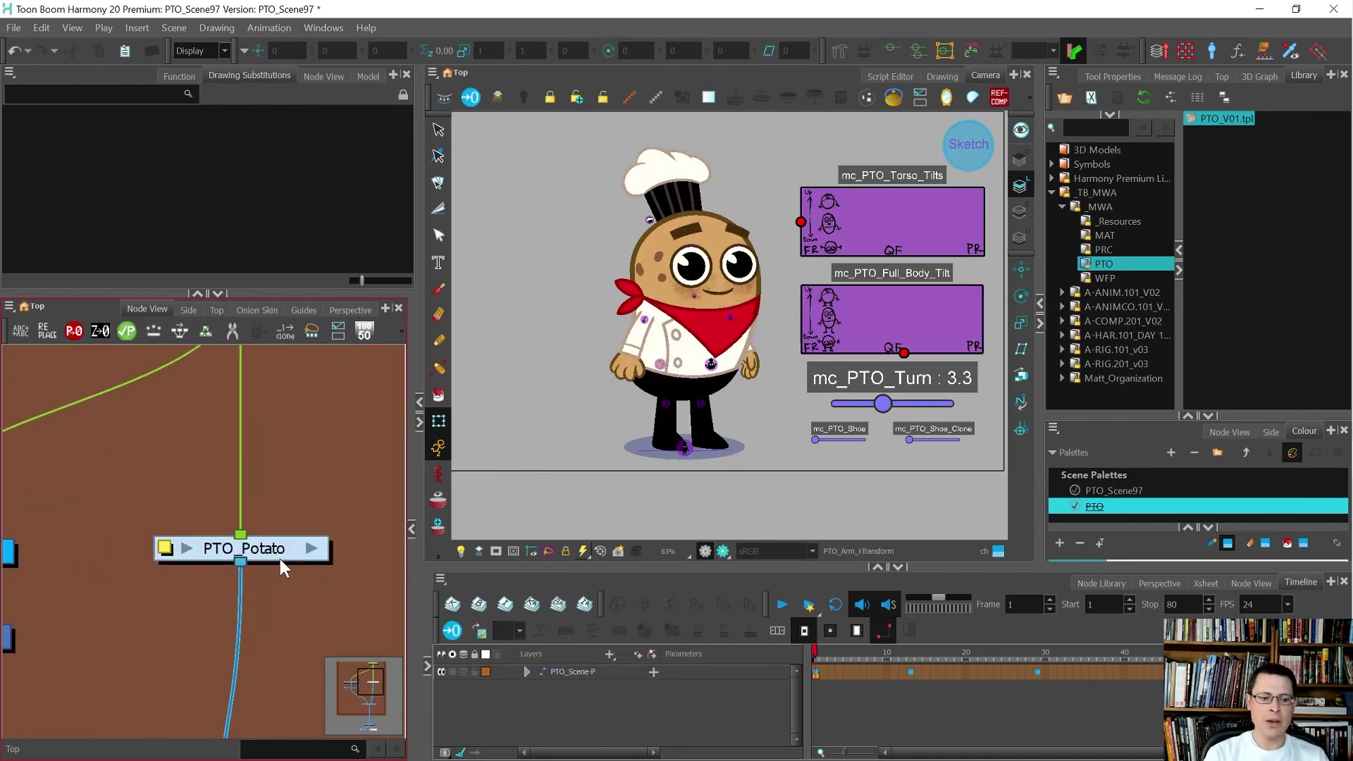
left_click(271, 555)
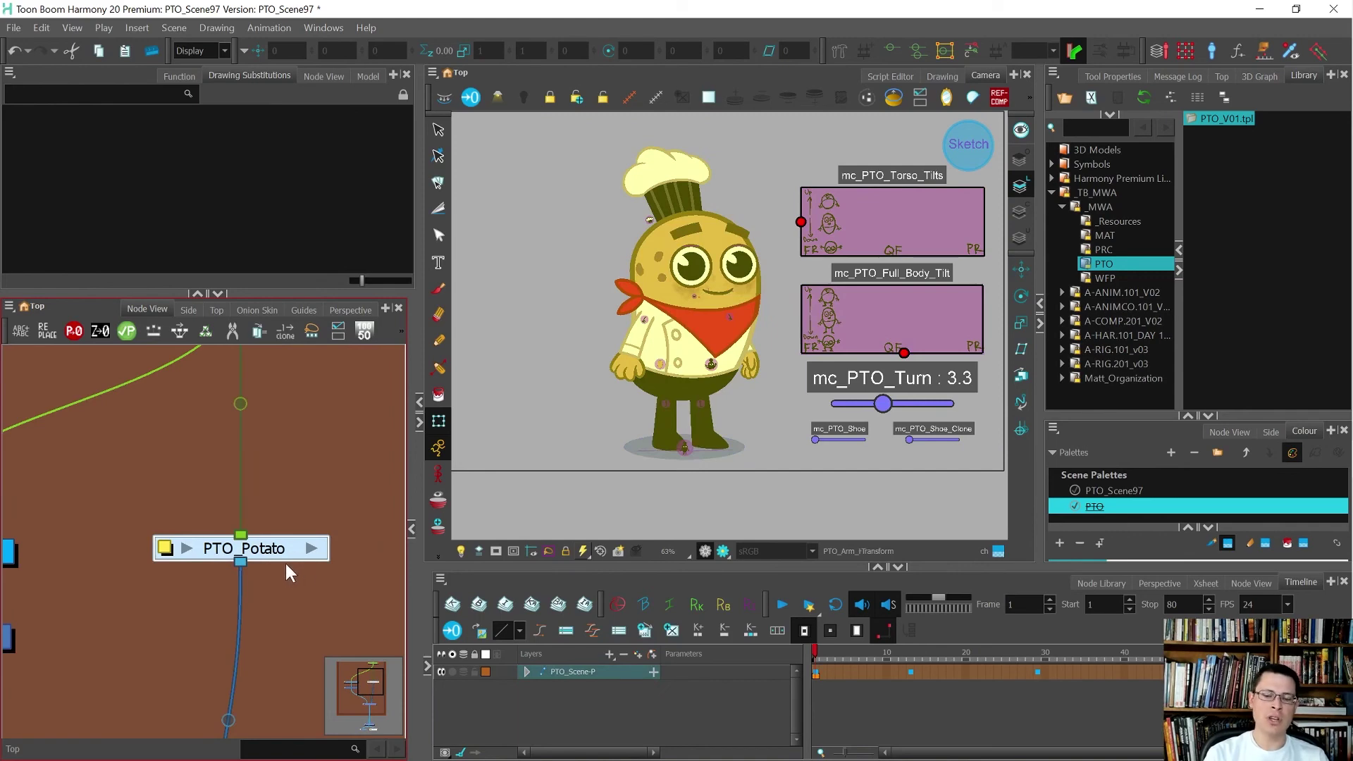
scroll(274, 561, "down", 5)
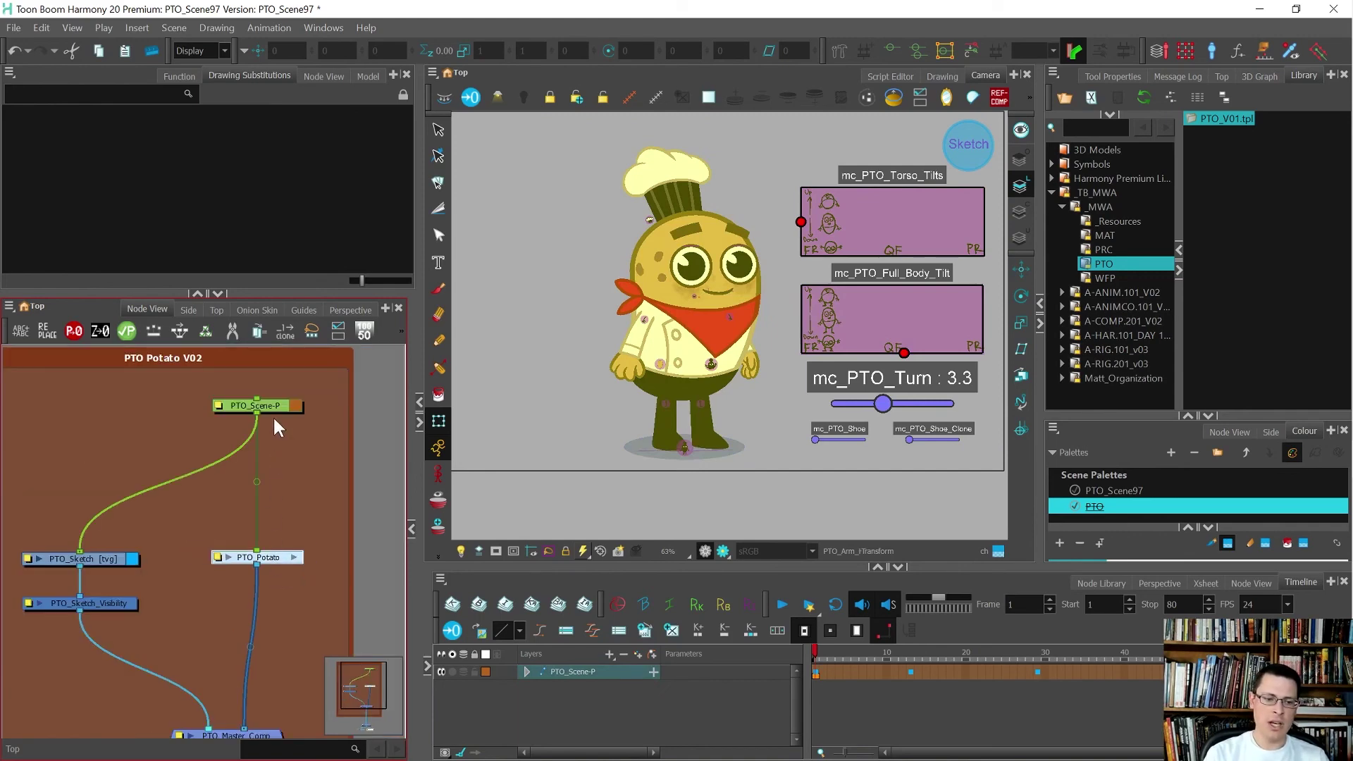
left_click(276, 408)
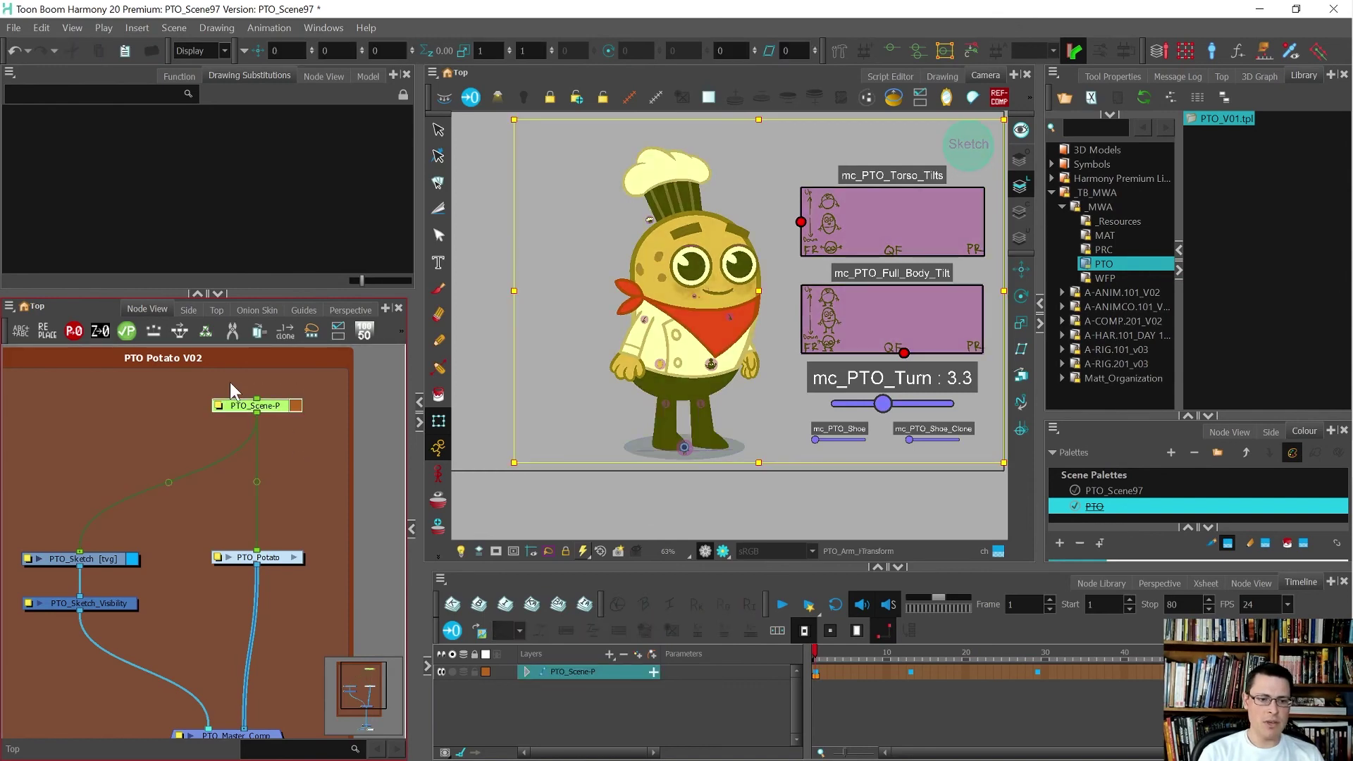
left_click(295, 556)
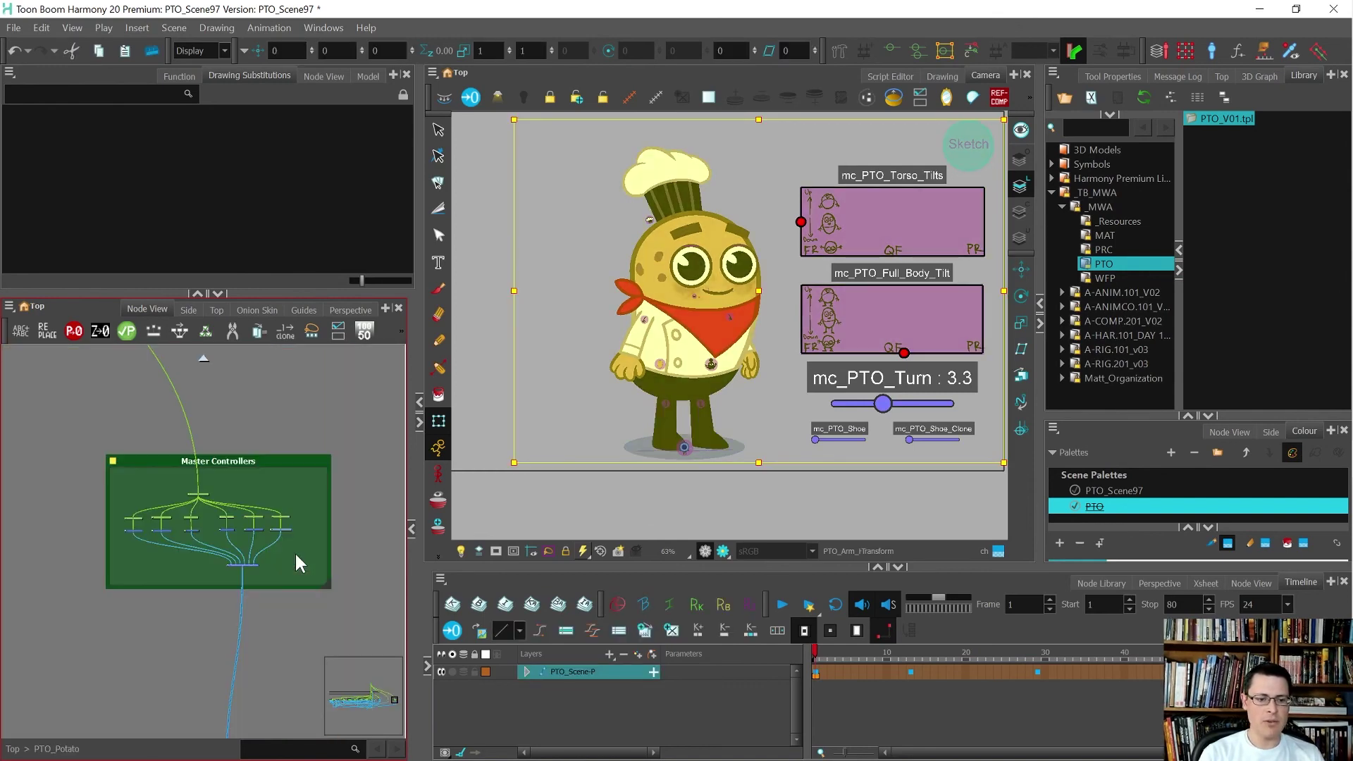
scroll(80, 505, "up", 8)
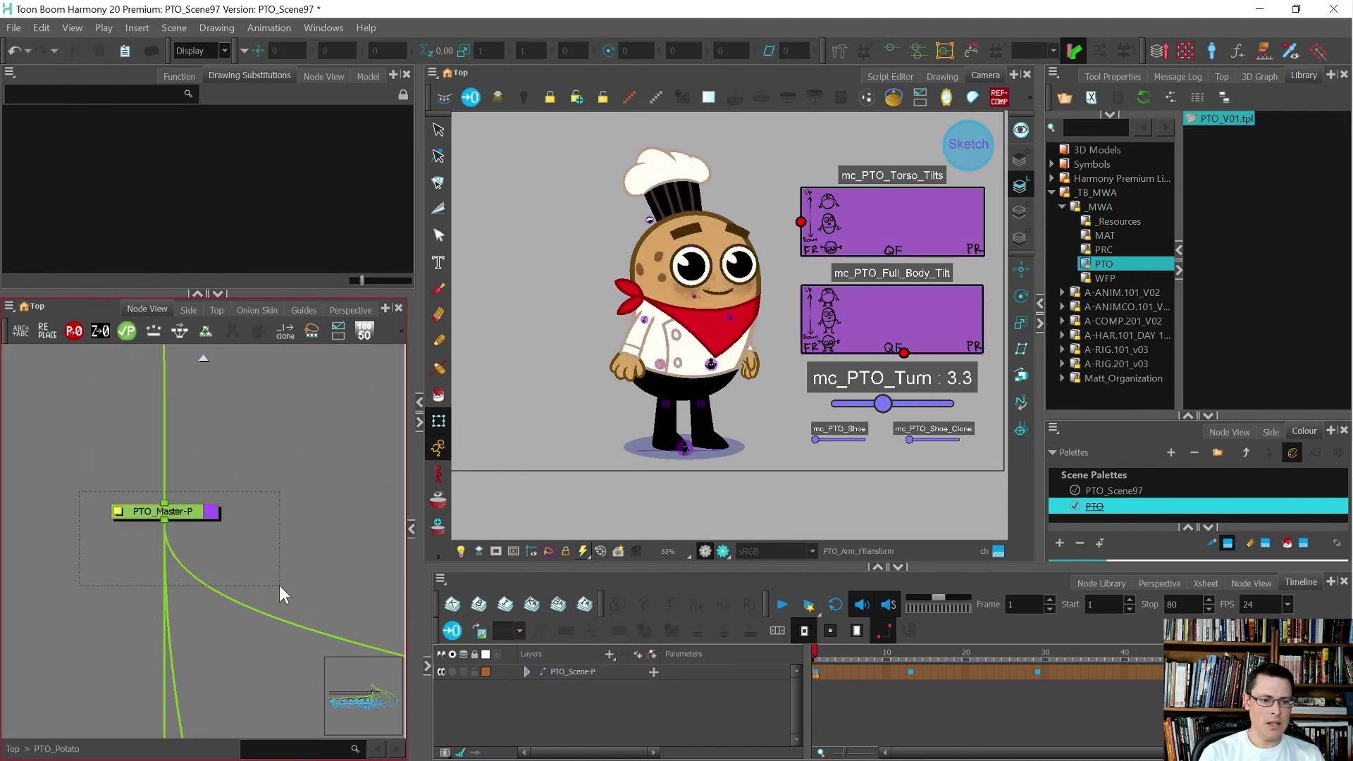
left_click(192, 512)
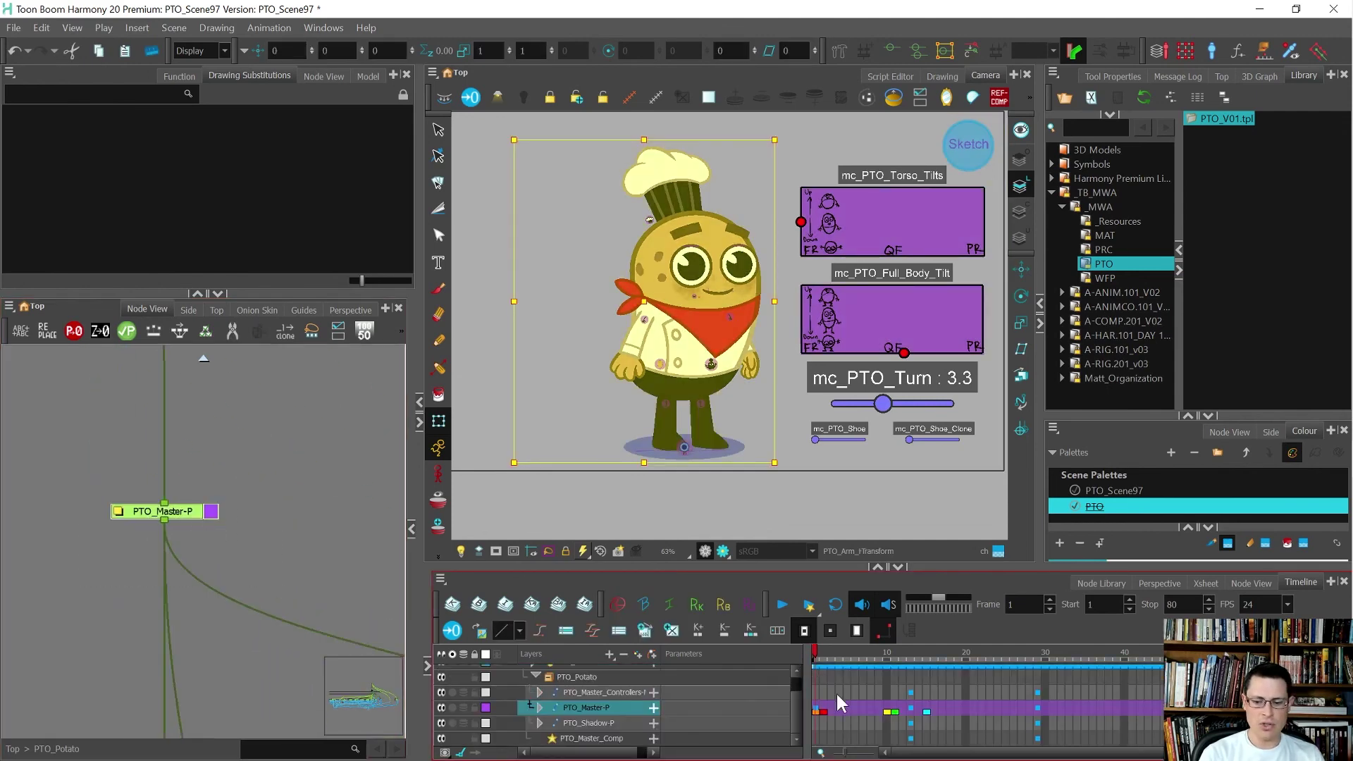
Step: Open the Paste Special options for the PTO_Master-P layer at frame 5, review them, cancel, and clear the selection
left_click(844, 708)
right_click(845, 708)
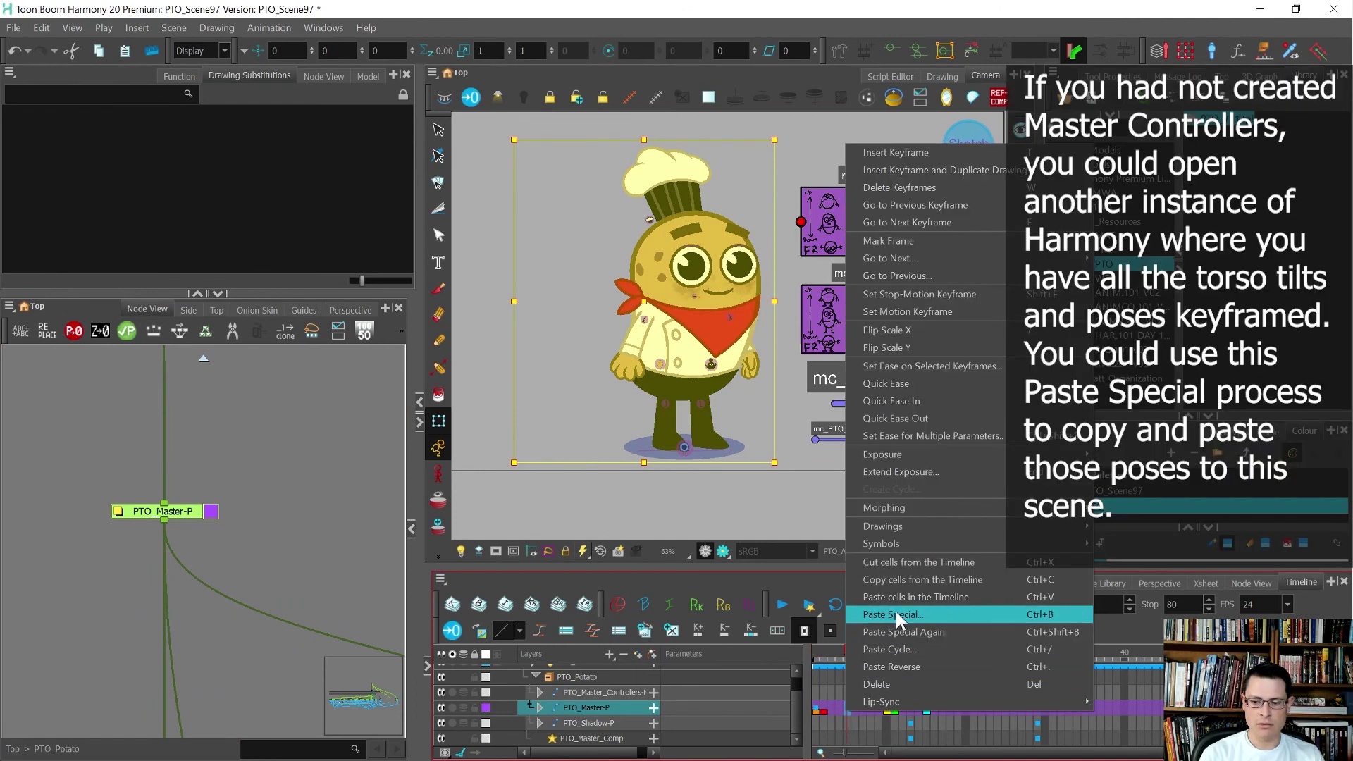
left_click(894, 613)
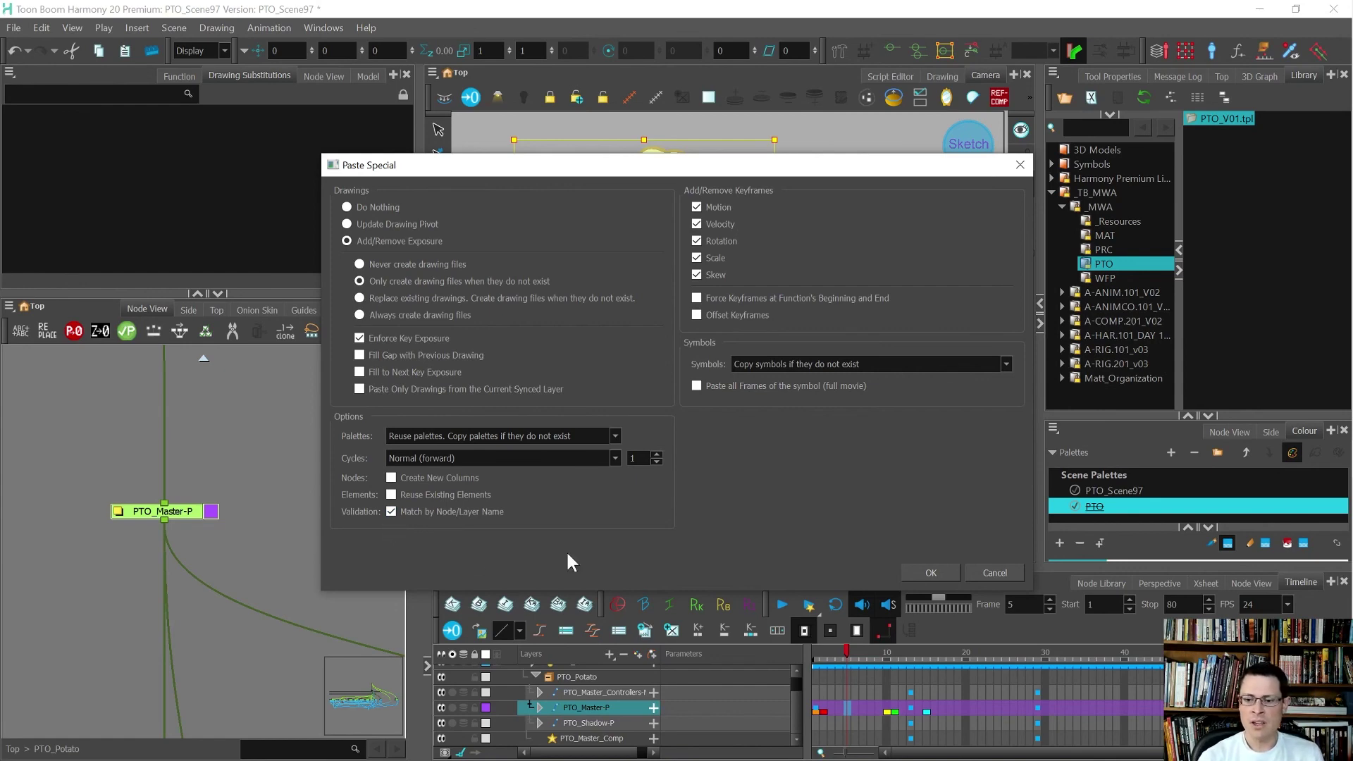
left_click(988, 571)
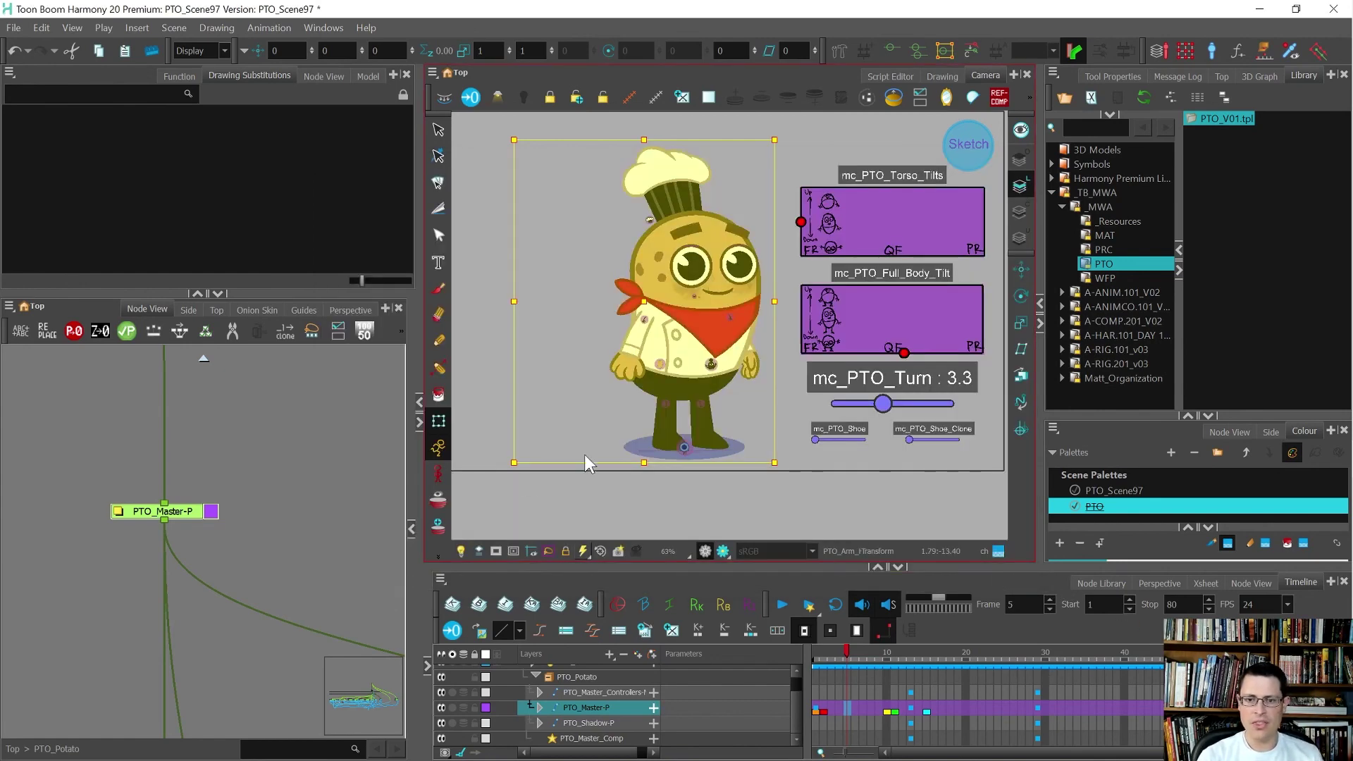
left_click(635, 487)
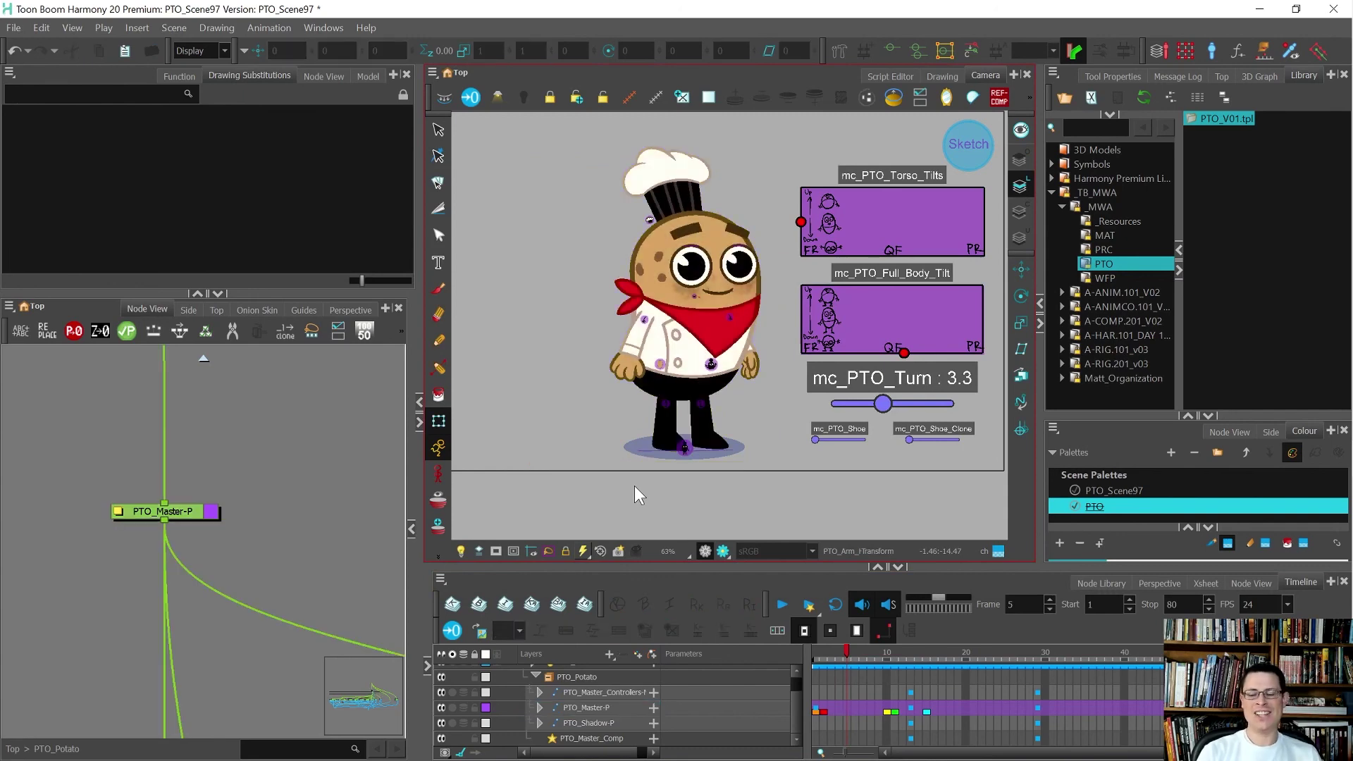